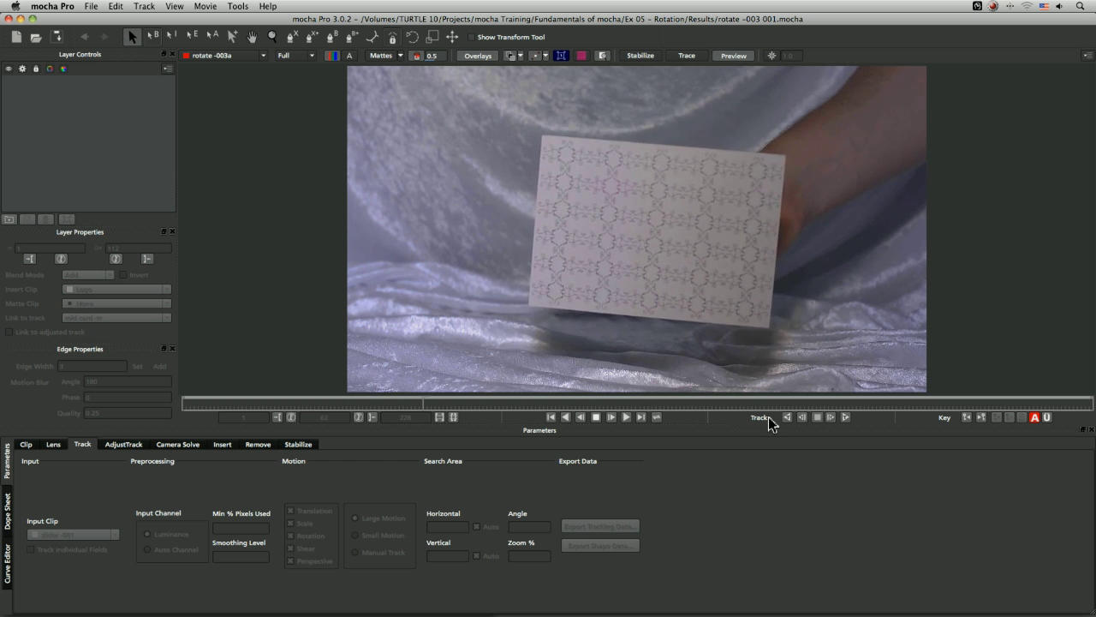
Stop the playback and scrub through the opening frames of the clip to review how the card rotates
click(596, 417)
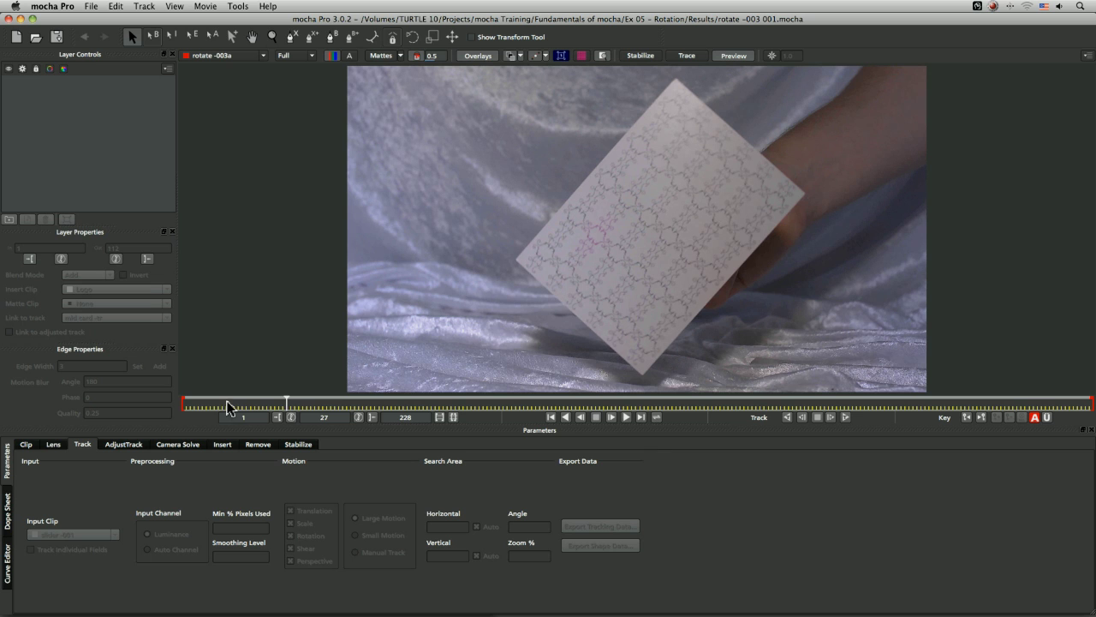
drag(288, 414, 100, 438)
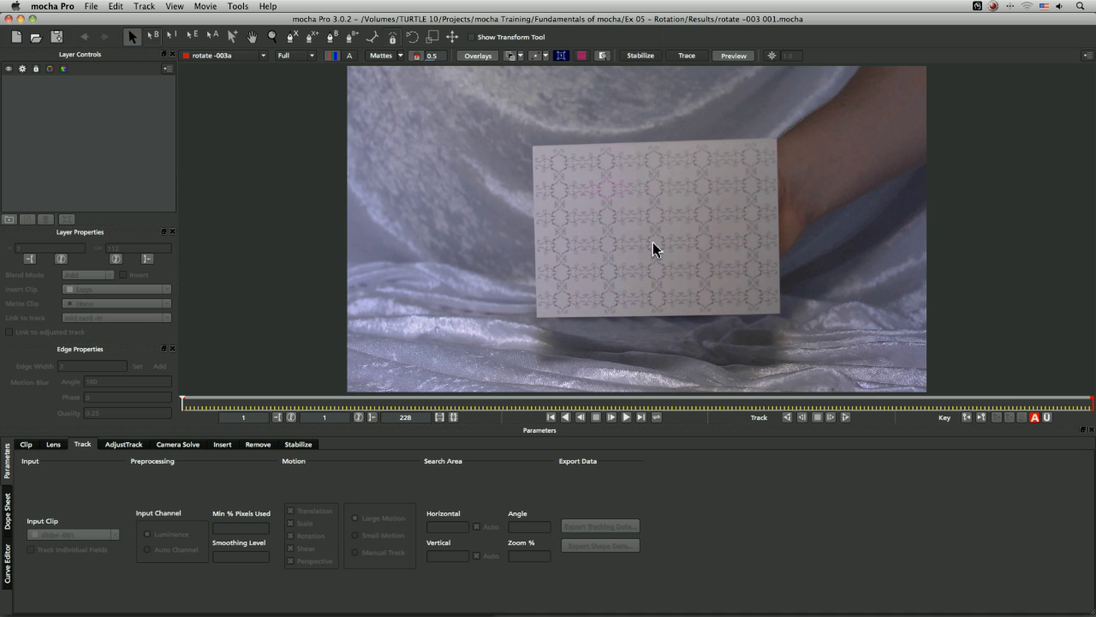
click(208, 405)
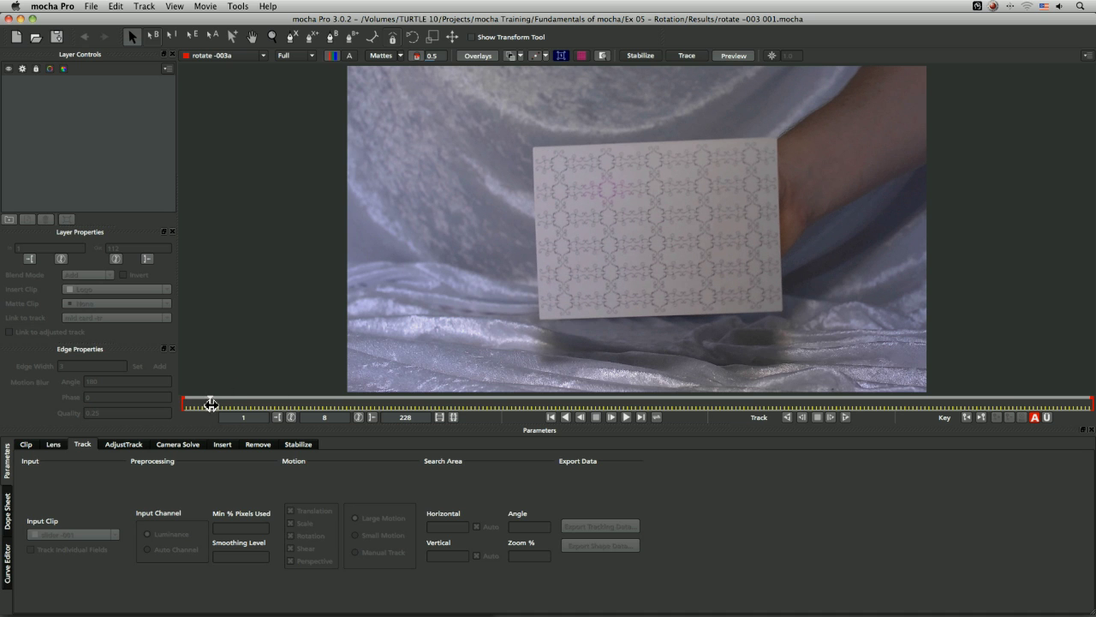
drag(208, 402, 120, 426)
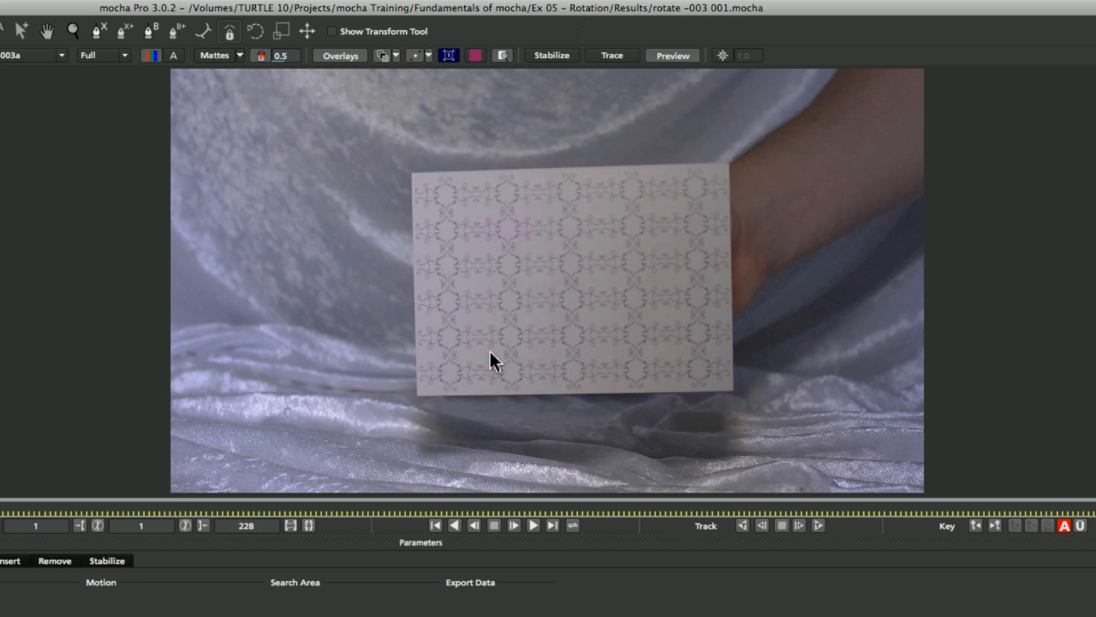
key(space)
drag(17, 512, 41, 512)
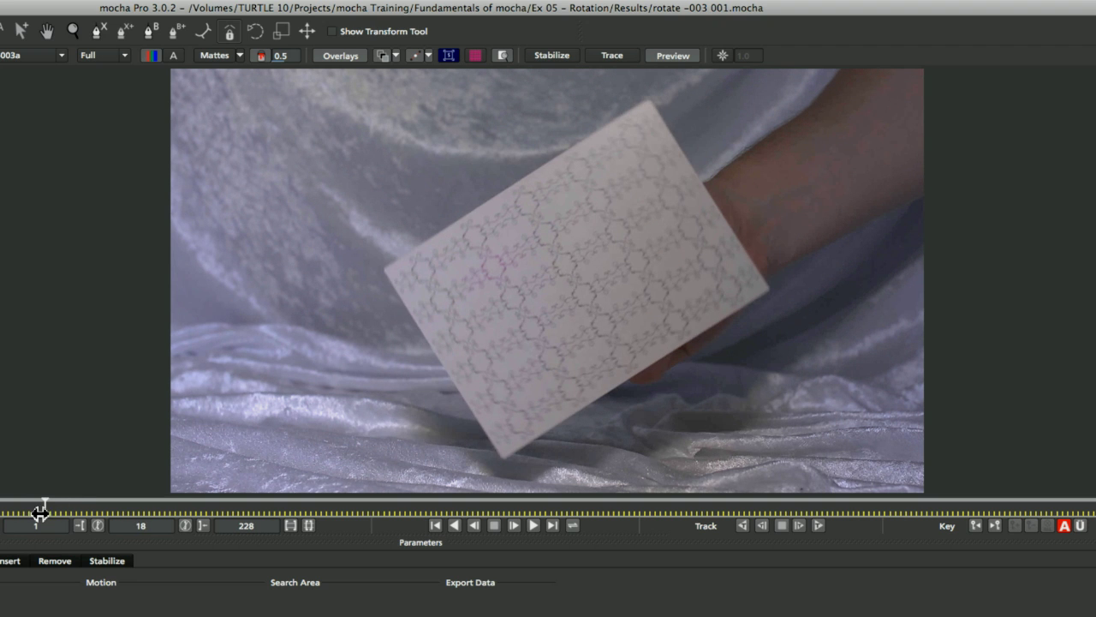
Examine the card's printed pattern, edges and corners up close on frames 18 and 17
key(x)
scroll(513, 176, up, 6)
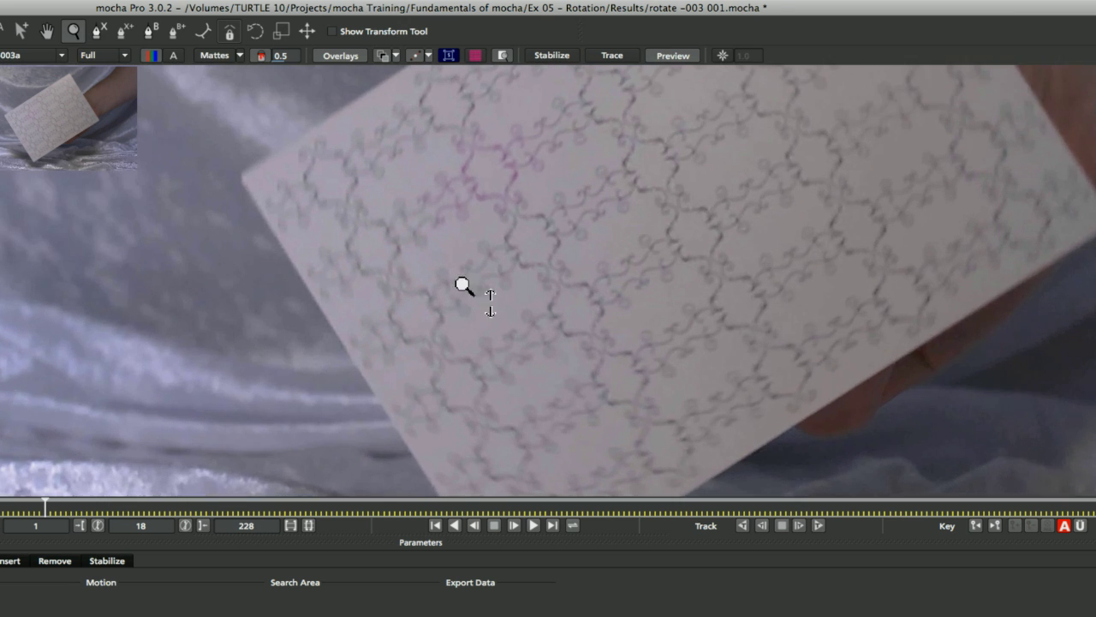
scroll(205, 234, down, 2)
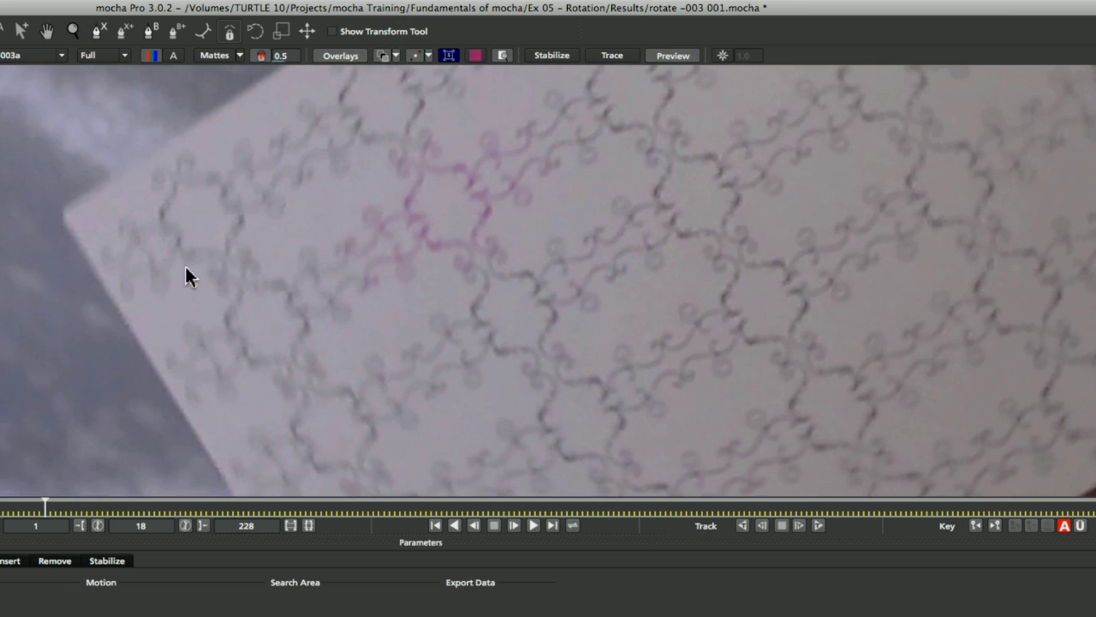
scroll(203, 279, up, 3)
drag(571, 312, 552, 419)
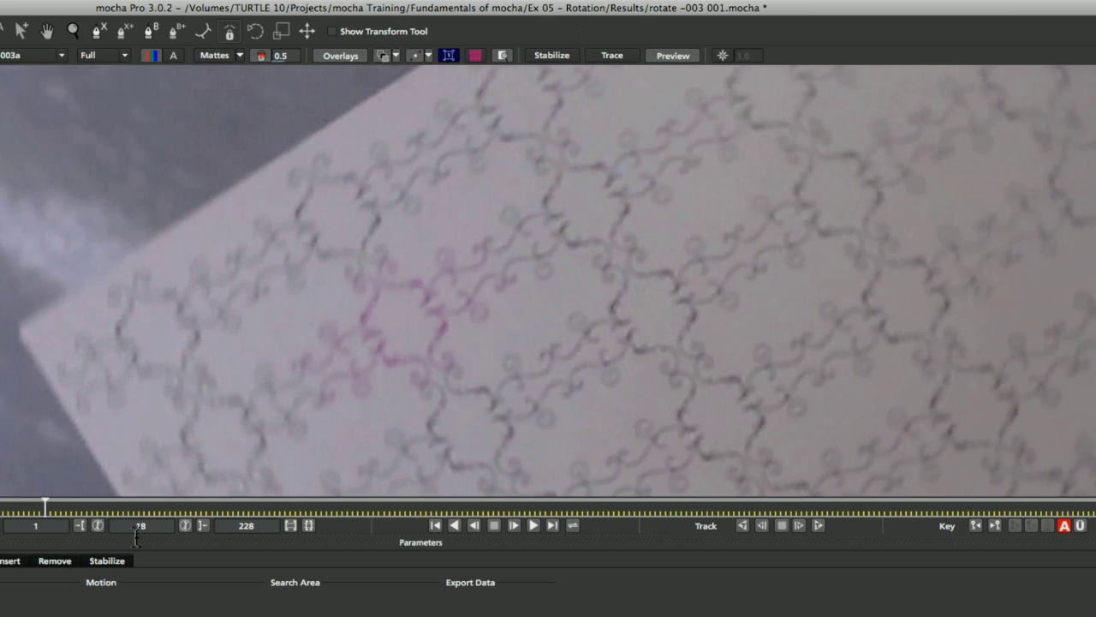
mouse_move(41, 507)
mouse_down()
mouse_move(76, 509)
mouse_move(20, 509)
mouse_move(39, 508)
mouse_up()
key(x)
drag(387, 411, 739, 137)
scroll(631, 350, down, 2)
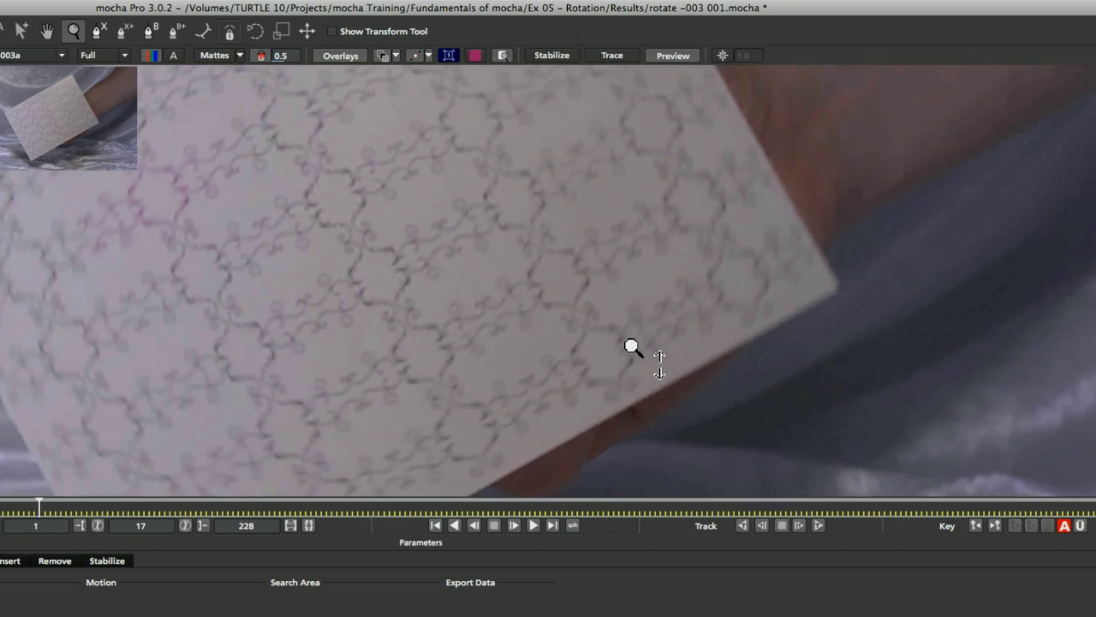
drag(451, 271, 553, 264)
scroll(624, 306, down, 2)
key(x)
scroll(538, 338, down, 2)
drag(539, 337, 502, 274)
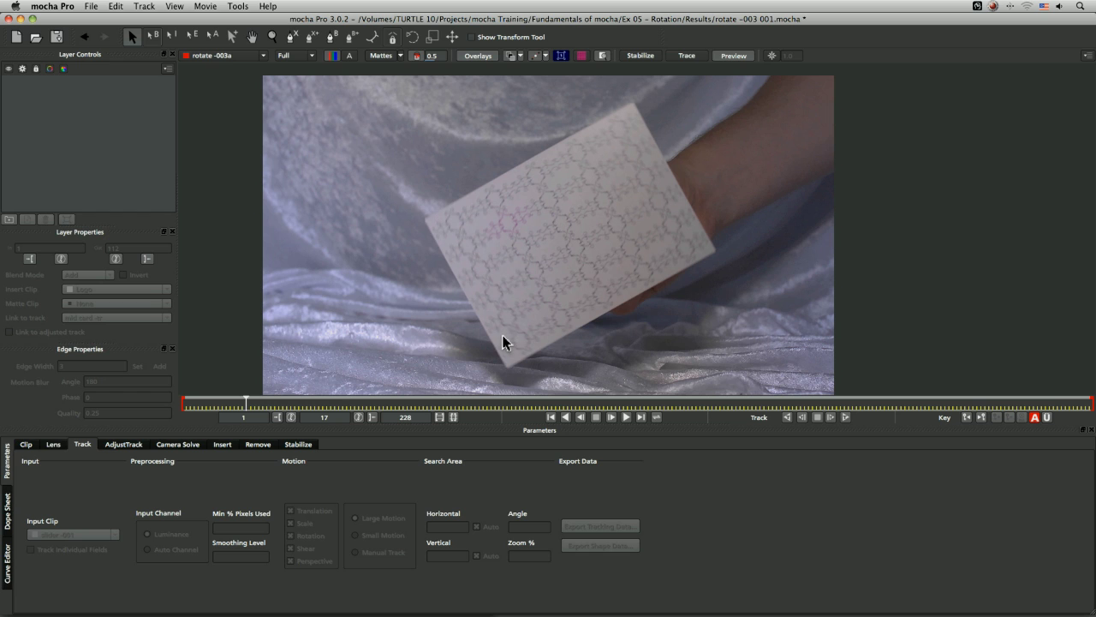
Save the project and review the card's rotation through the rest of the clip
key(super+s)
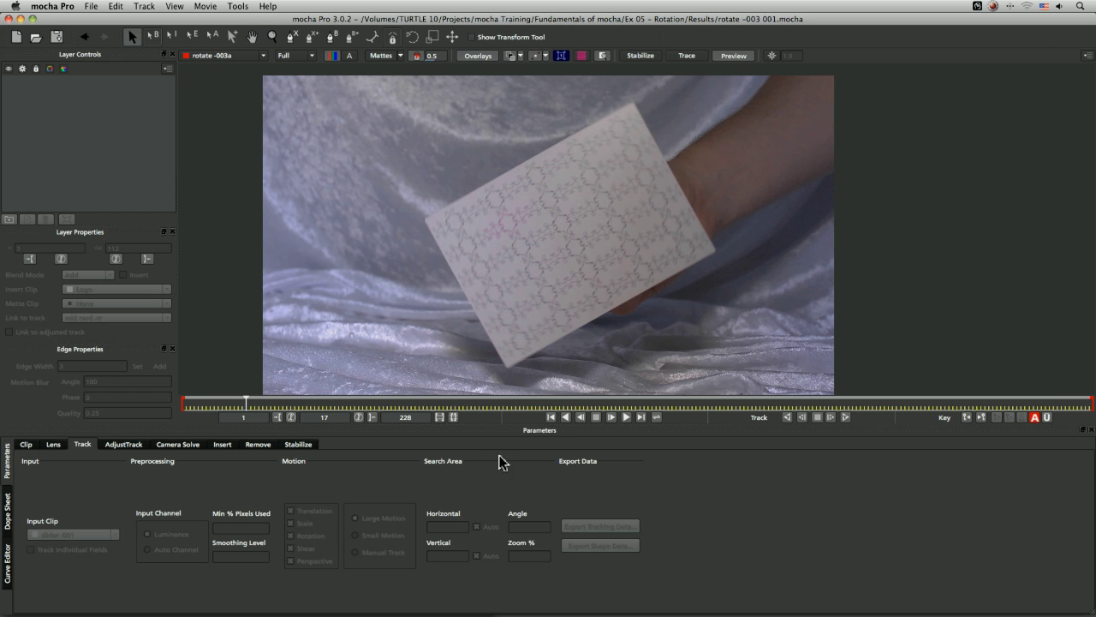
drag(246, 402, 1053, 377)
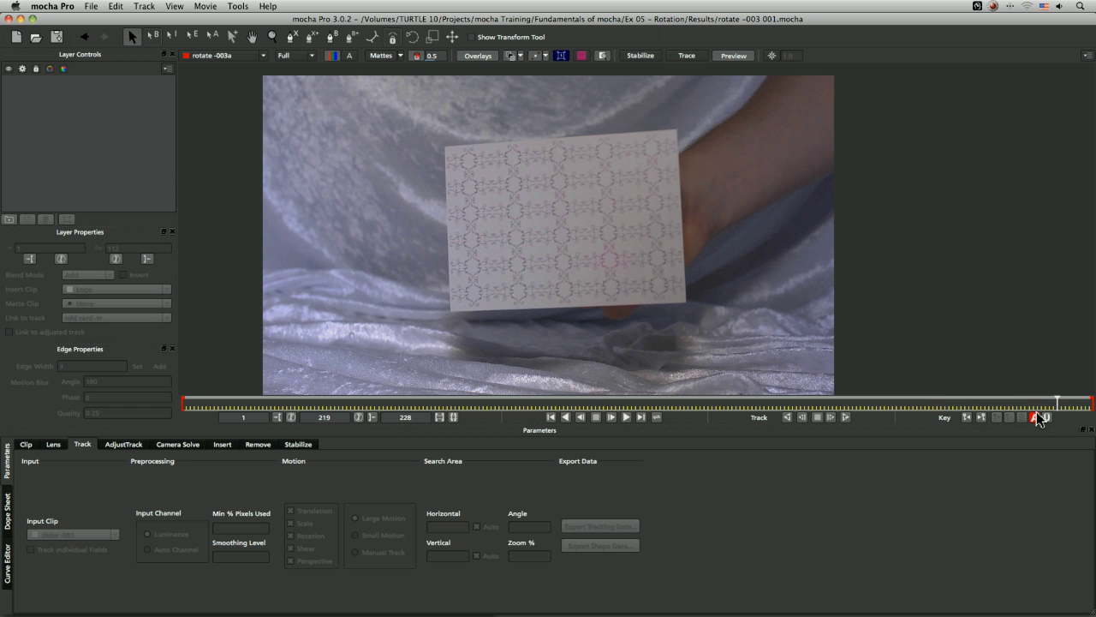
drag(1055, 403, 322, 411)
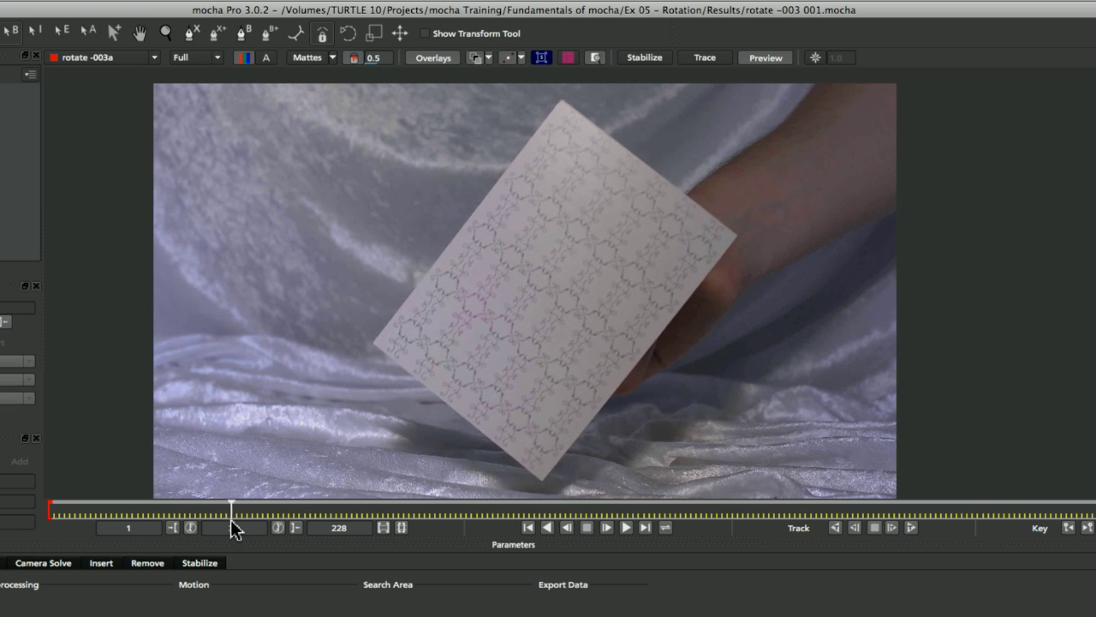
At frame 59, draw a closed four-point X-spline around the motif in the centre of the card
drag(231, 519, 351, 515)
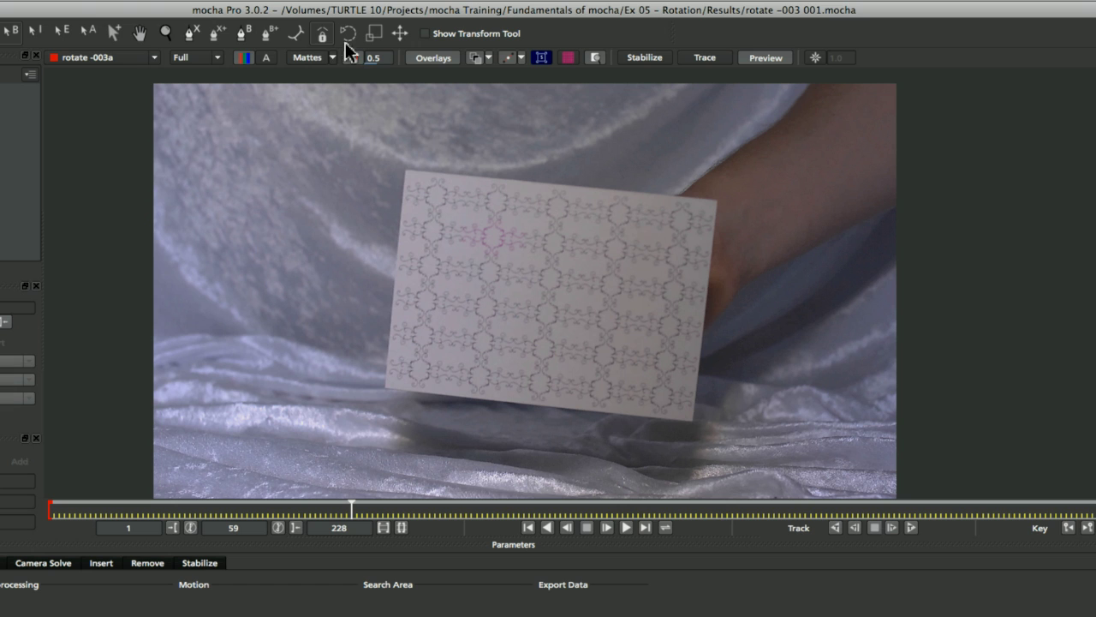
click(194, 34)
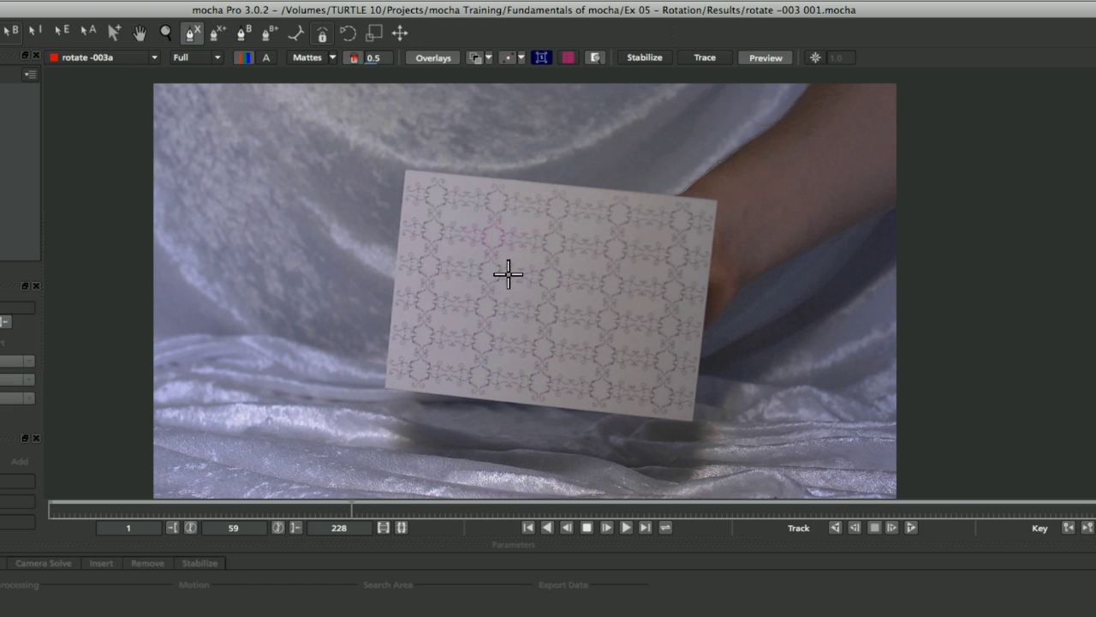
click(527, 227)
click(511, 325)
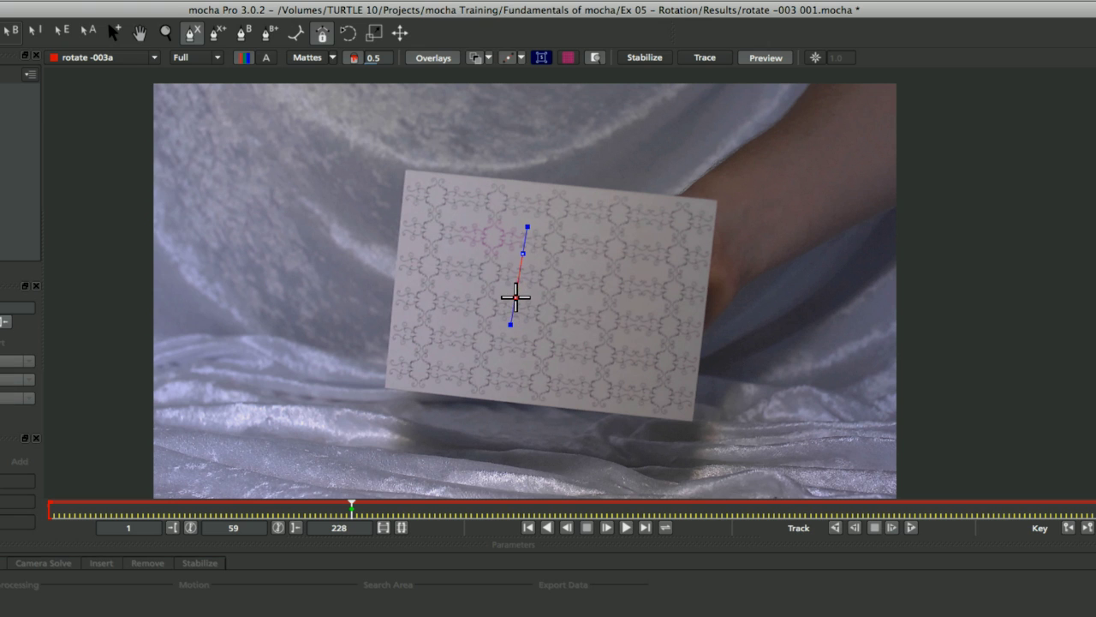
click(589, 298)
click(591, 254)
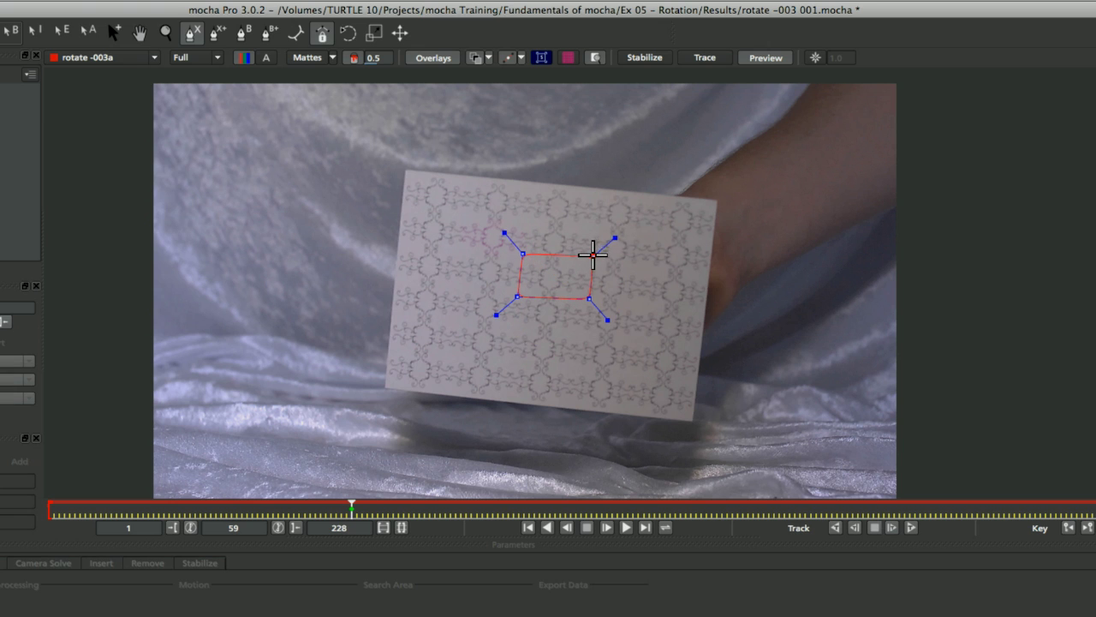
right_click(533, 264)
Fine-tune the four corners of the X-spline around the card's centre motif
drag(519, 242, 519, 242)
drag(515, 298, 513, 300)
drag(589, 299, 591, 299)
drag(594, 255, 593, 255)
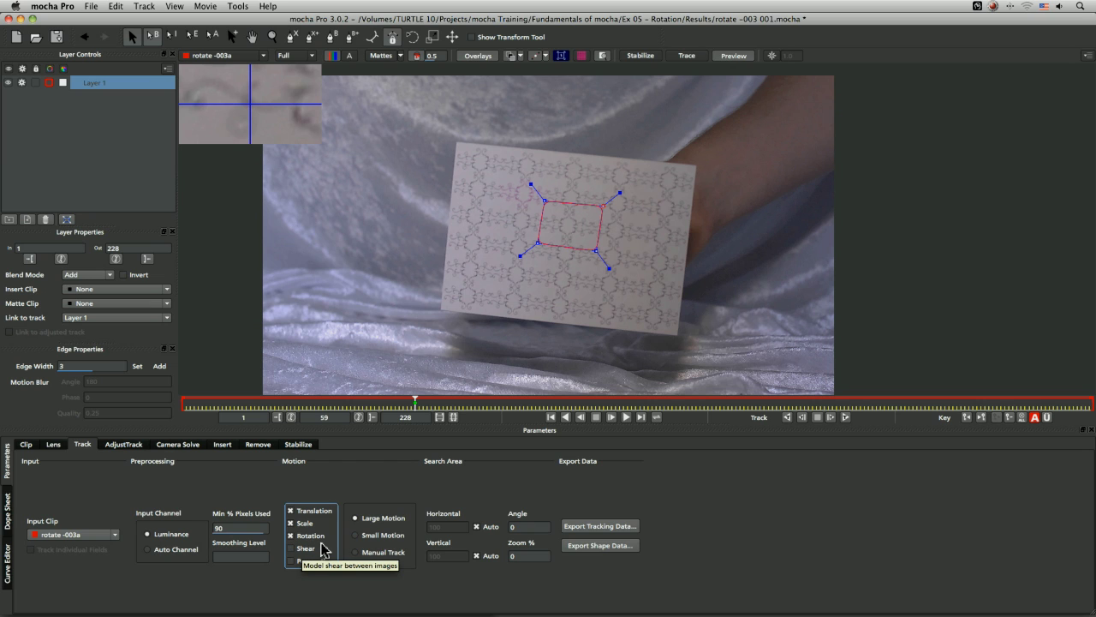
Compare the card's appearance at frame 210 with earlier frames and return to frame 59
drag(414, 401, 1014, 399)
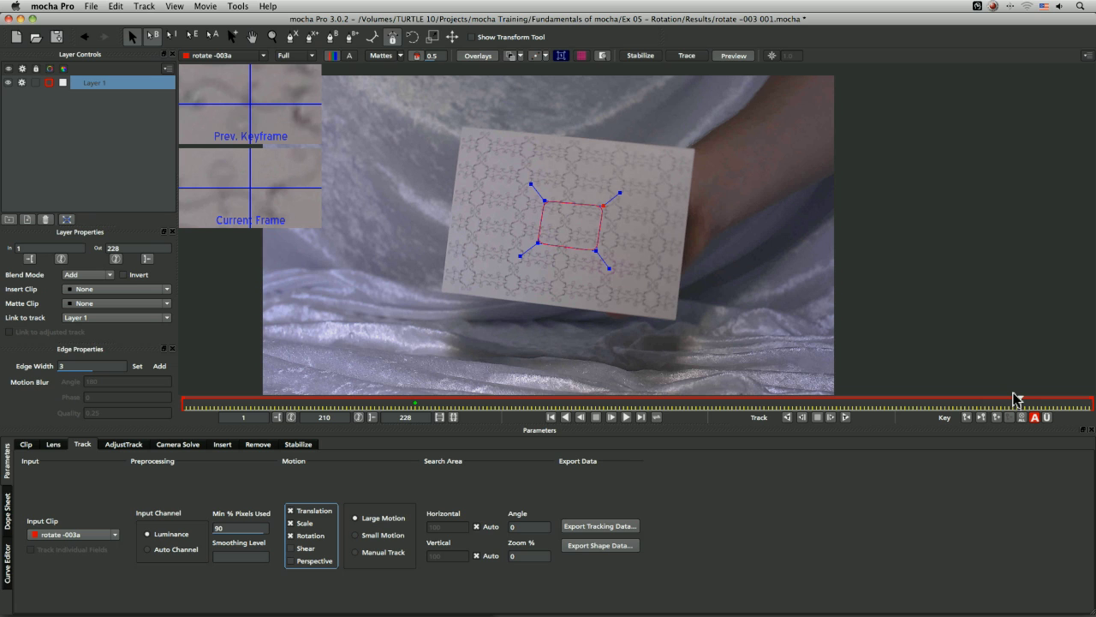
click(452, 403)
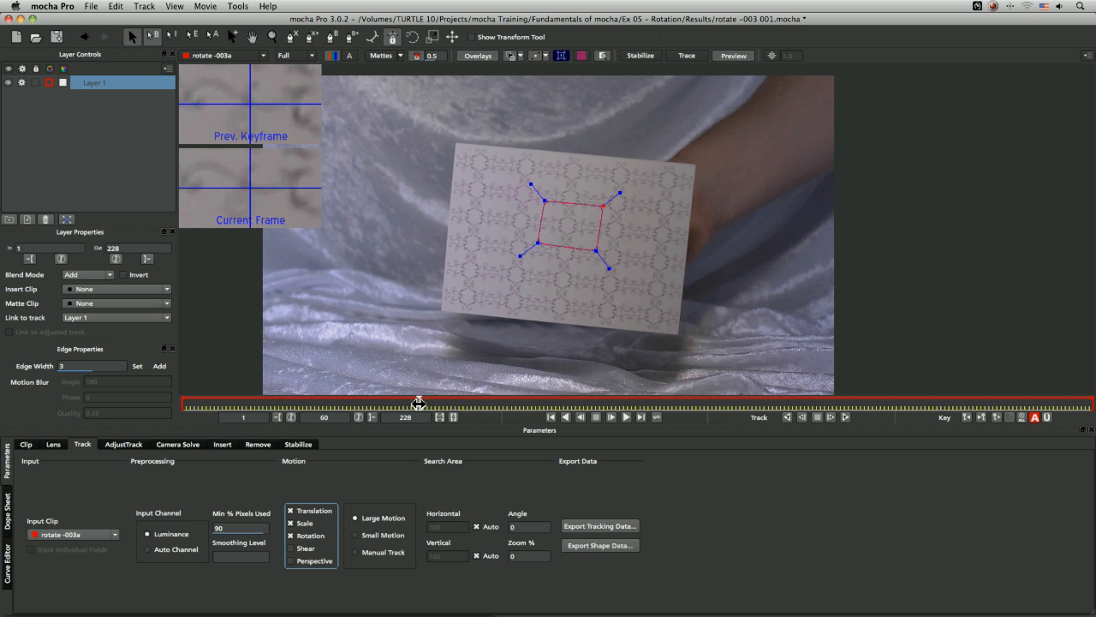
mouse_move(415, 404)
mouse_down()
mouse_move(570, 402)
mouse_move(414, 403)
mouse_up()
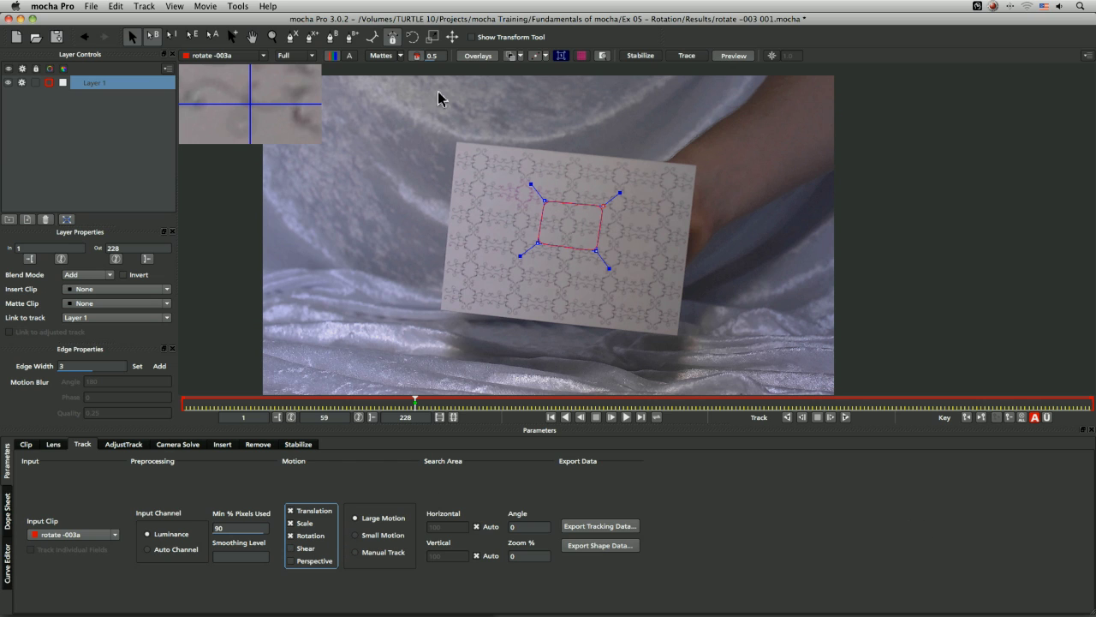
Rename the spline layer as "center cut 01" and track it backwards from frame 59 to frame 1
double_click(94, 83)
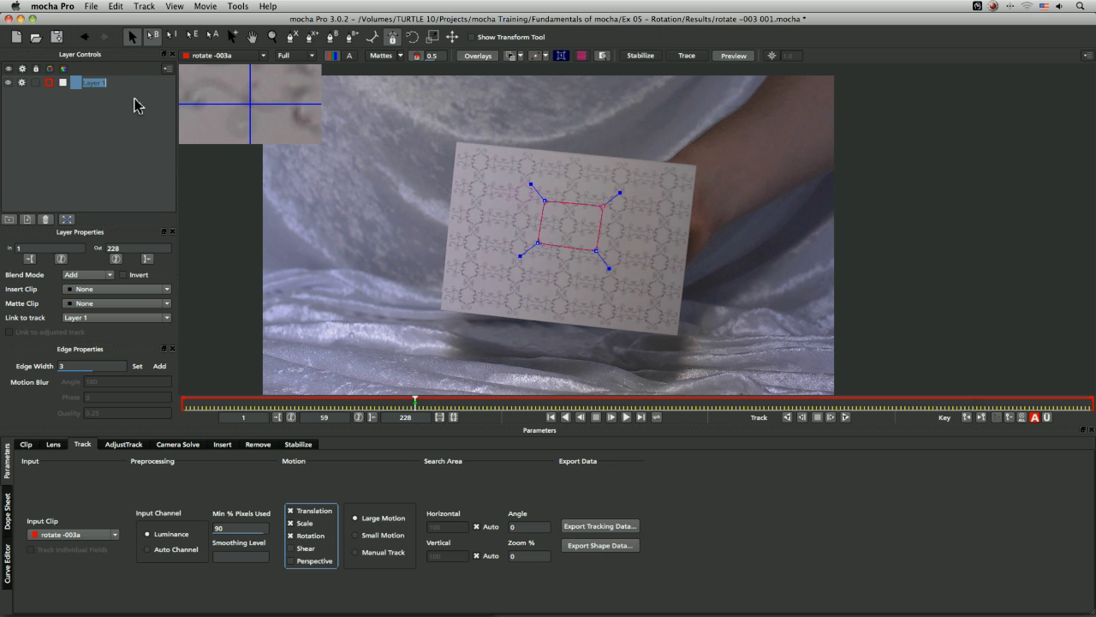
text(center cur)
key(BackSpace)
text(t 01)
key(Return)
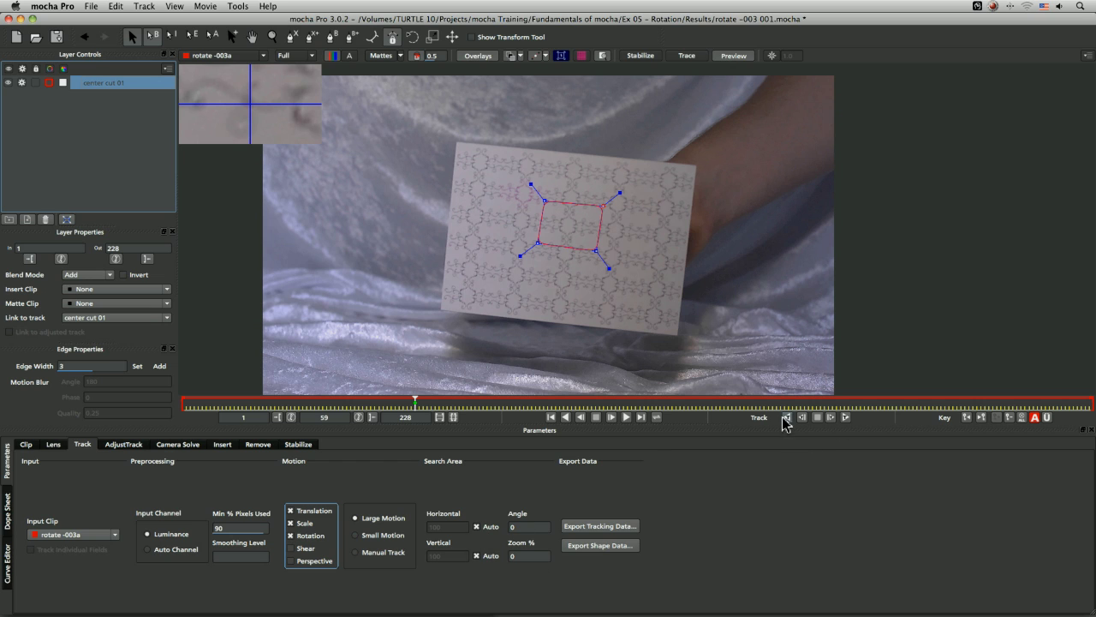
key(shift+b)
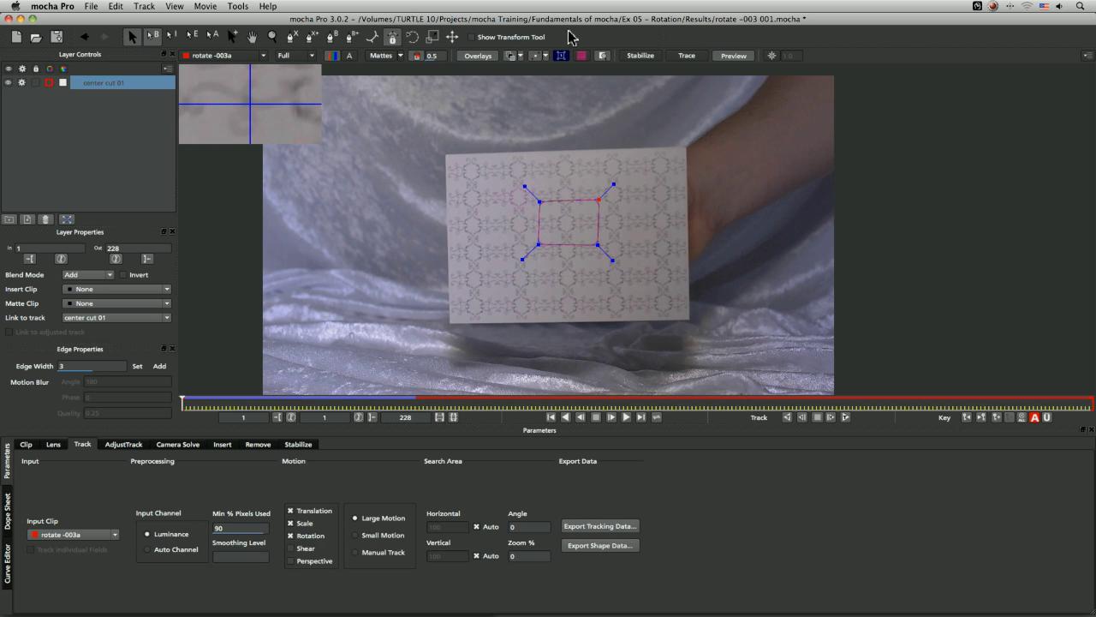
Show the planar surface and align its four corners with the card's corners at frame 59
click(561, 57)
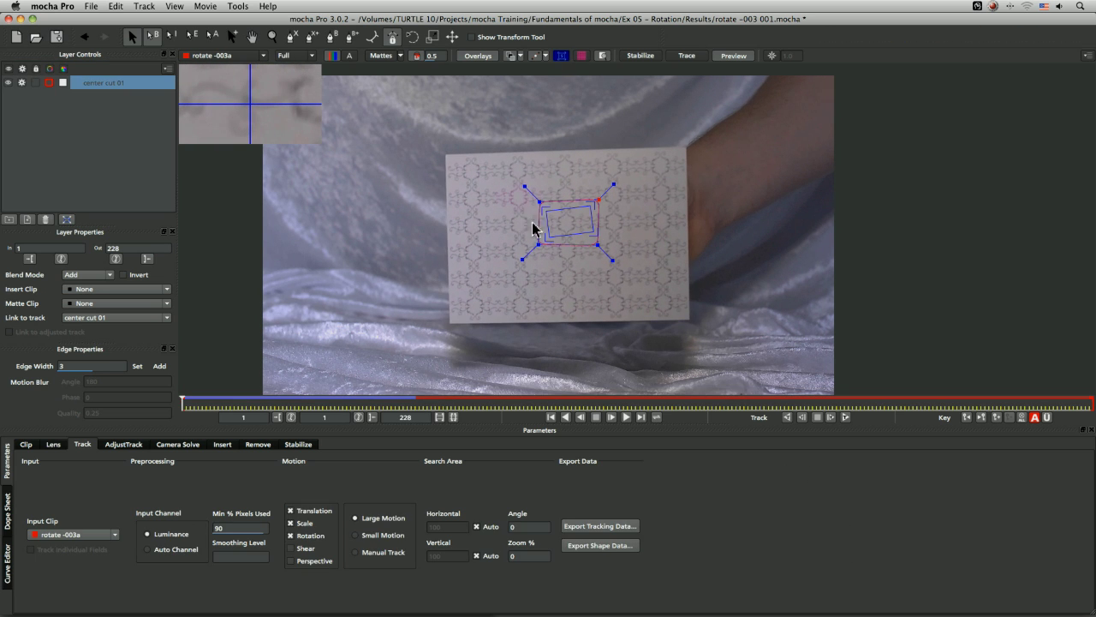
drag(409, 406, 413, 403)
drag(549, 211, 456, 140)
drag(620, 193, 697, 164)
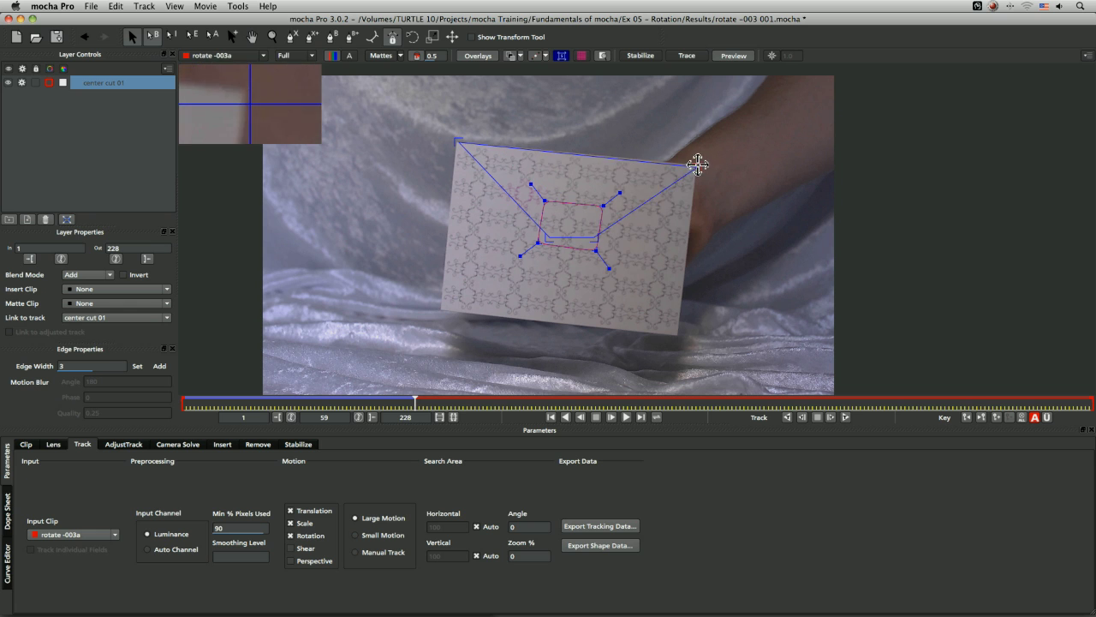
drag(609, 268, 676, 333)
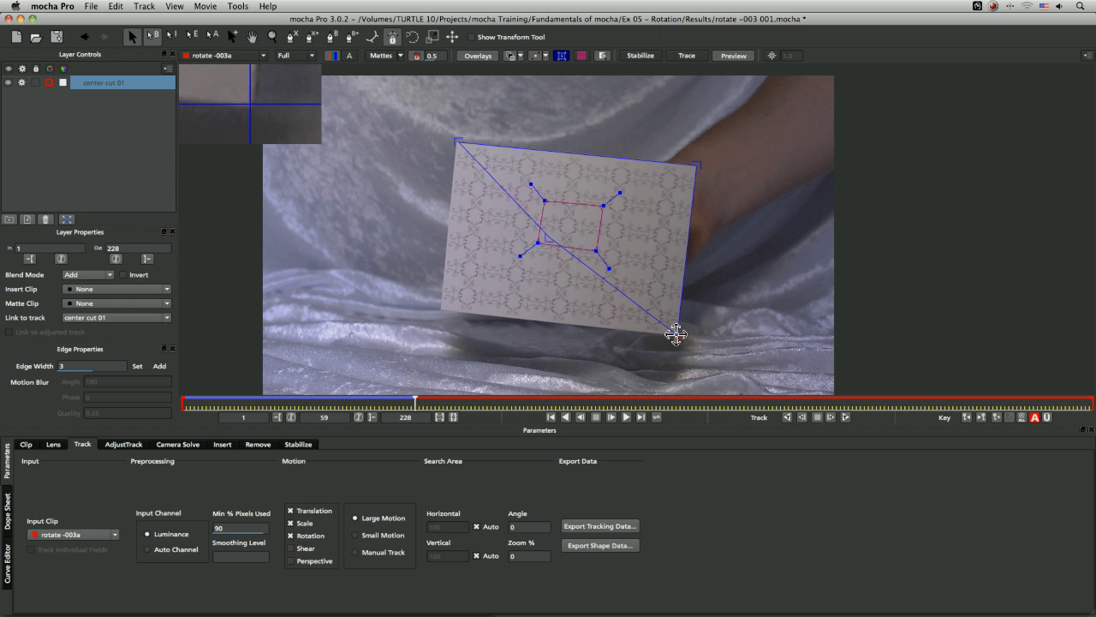
drag(548, 238, 441, 311)
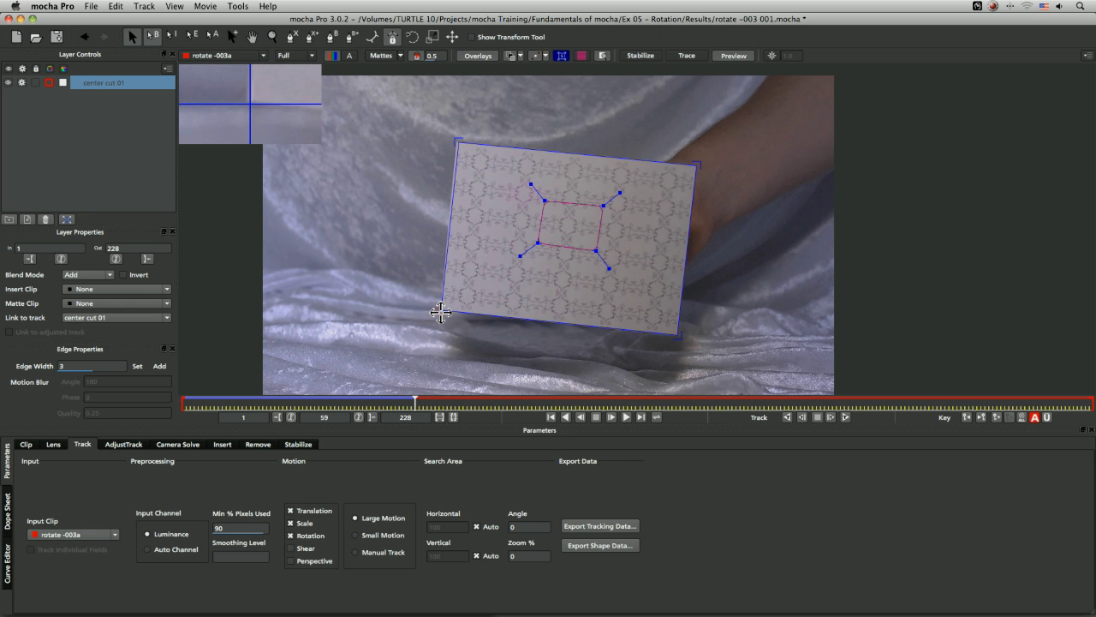
drag(459, 143, 455, 141)
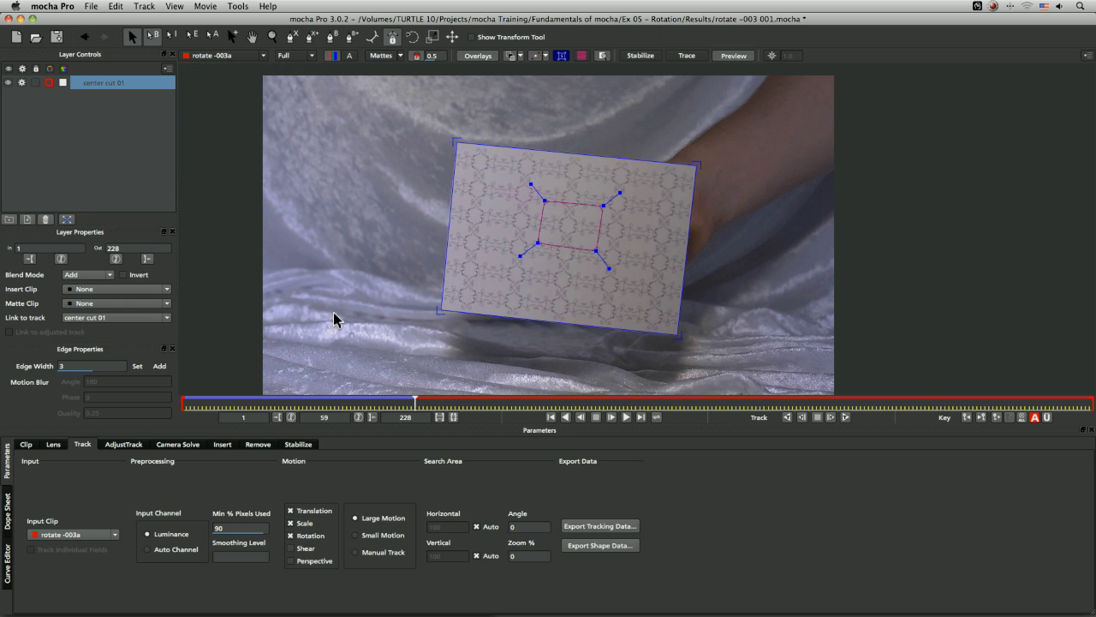
Play back the tracked section to check the surface, return to frame 59 and save the project
click(566, 417)
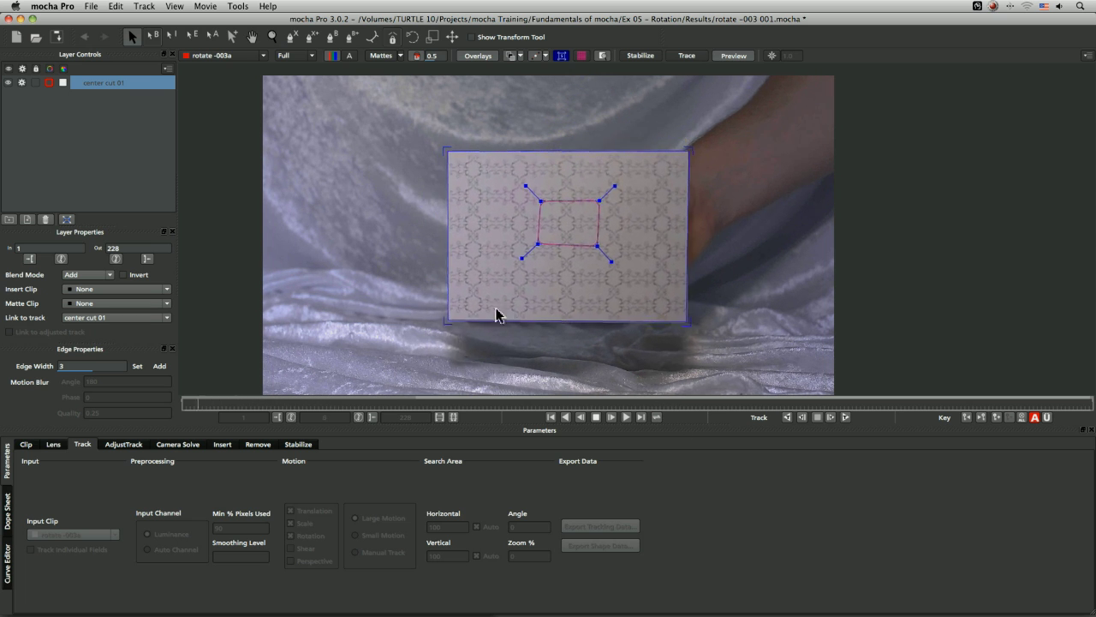
key(space)
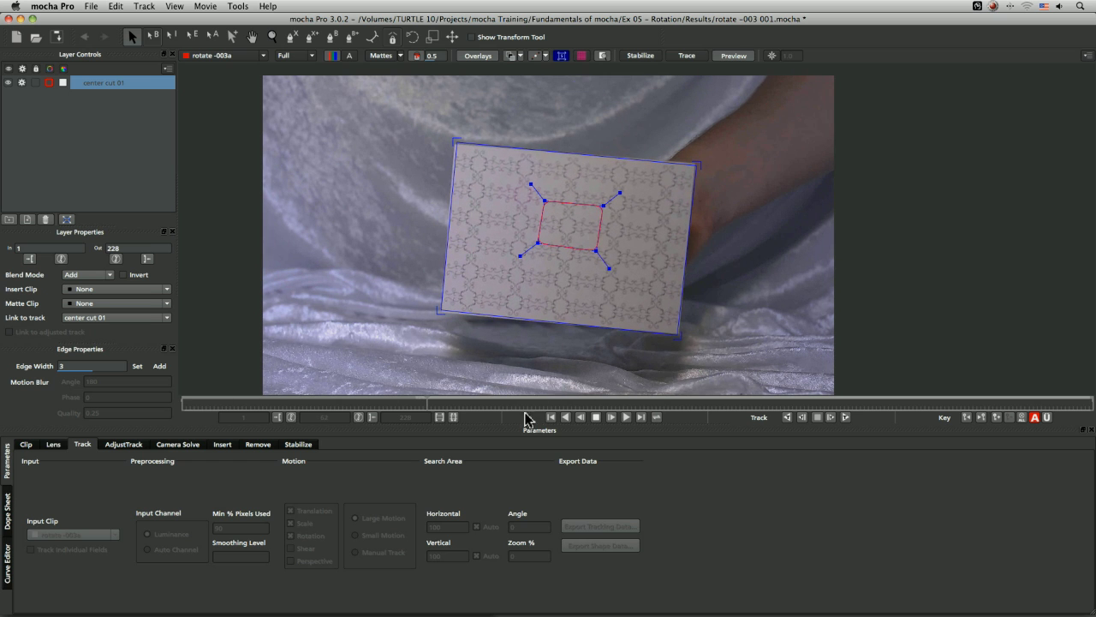
drag(435, 401, 415, 420)
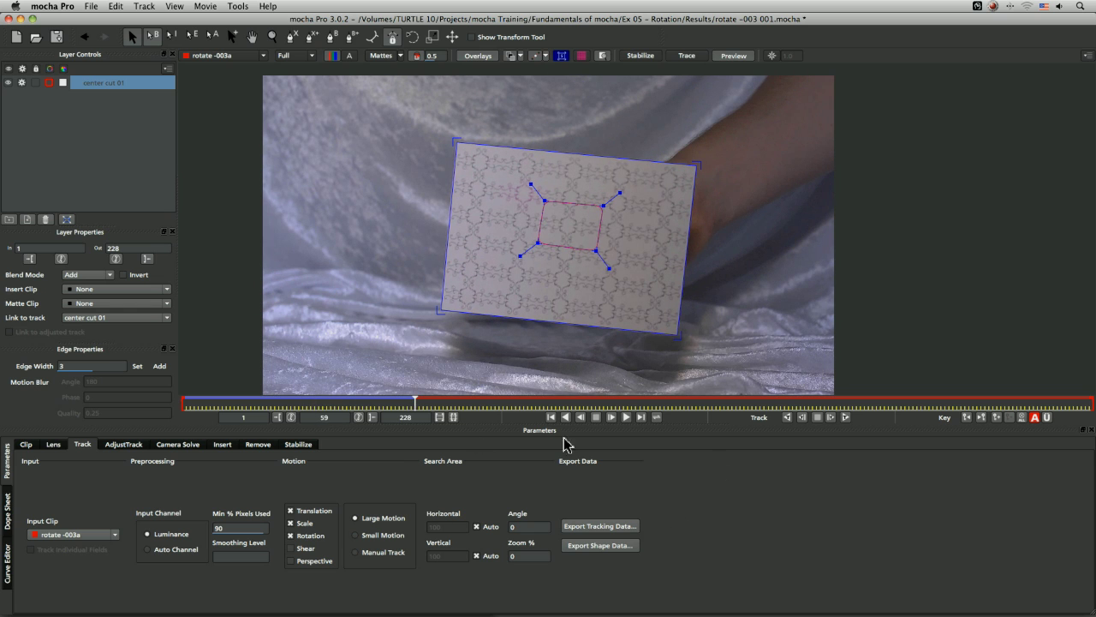
key(super+s)
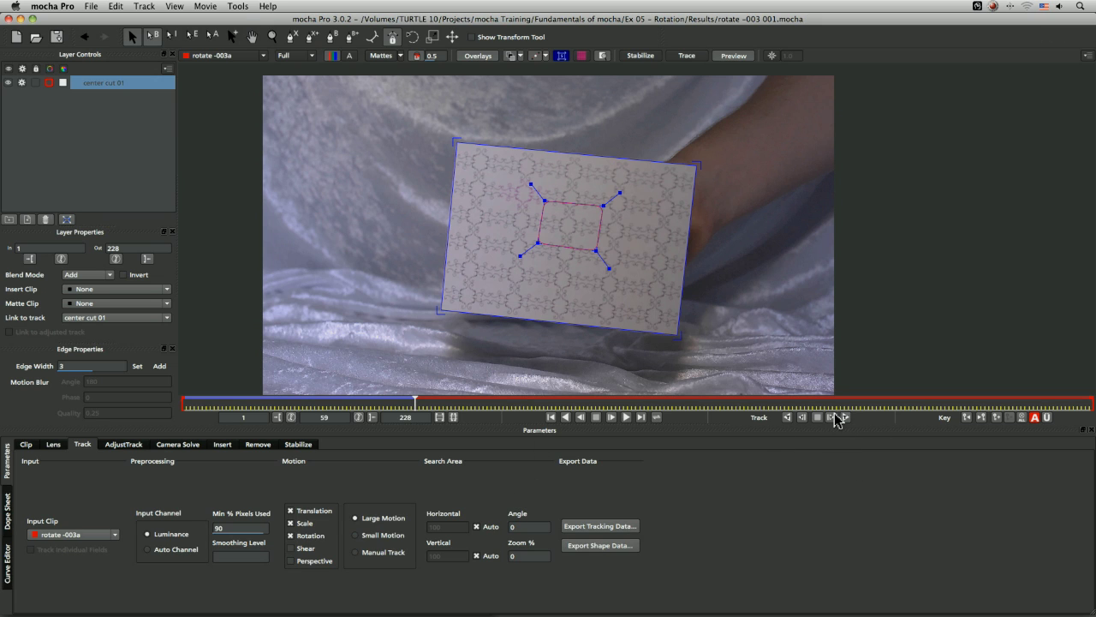
Add a keyframe for the spline at frame 59 and track the layer forwards through the remaining frames
click(996, 418)
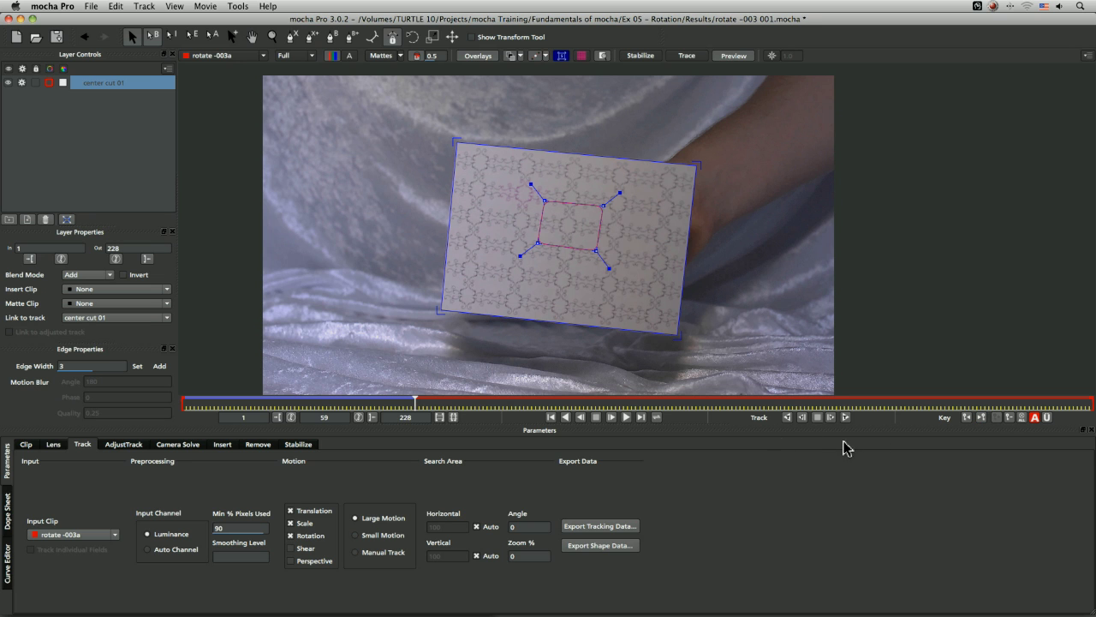
click(845, 418)
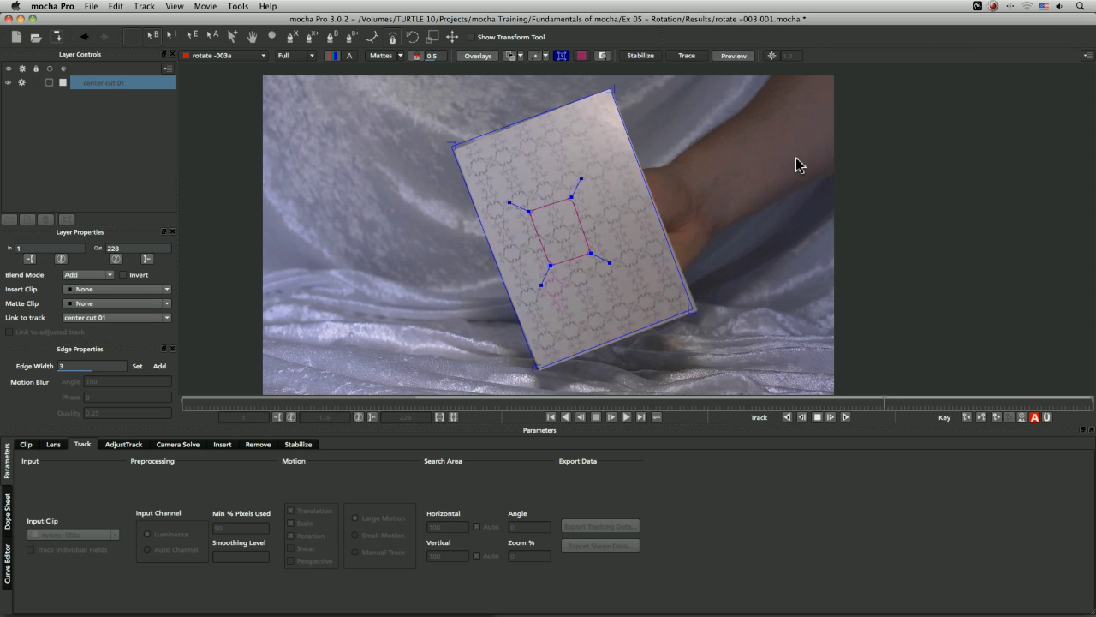
Duplicate the "center cut 01" layer at frame 58 and name the copy "center cut 2"
key(Escape)
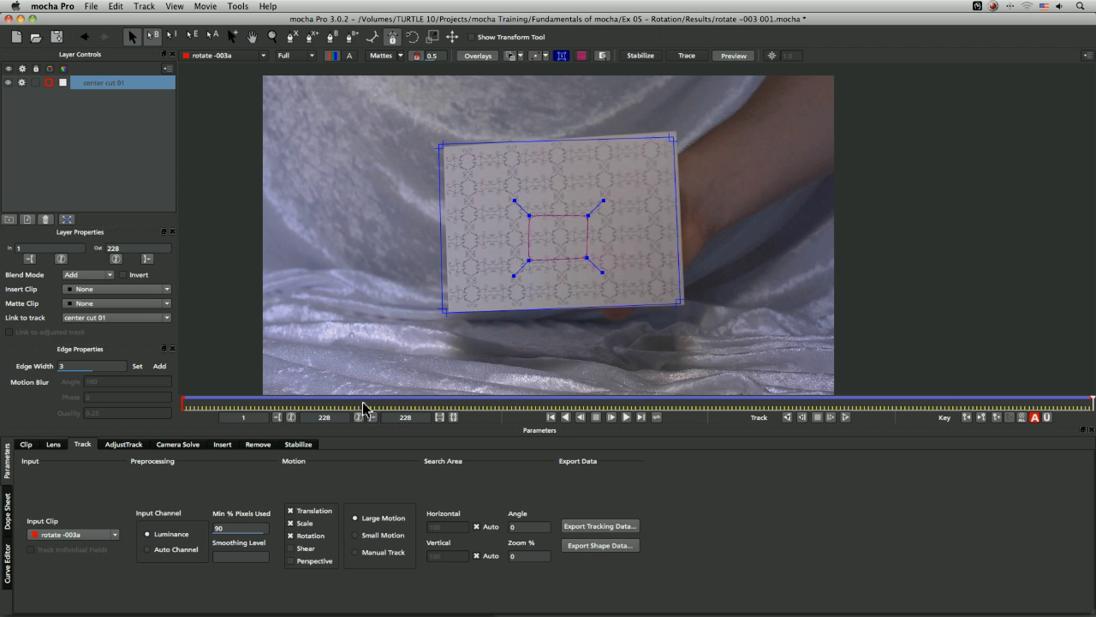
drag(375, 404, 410, 403)
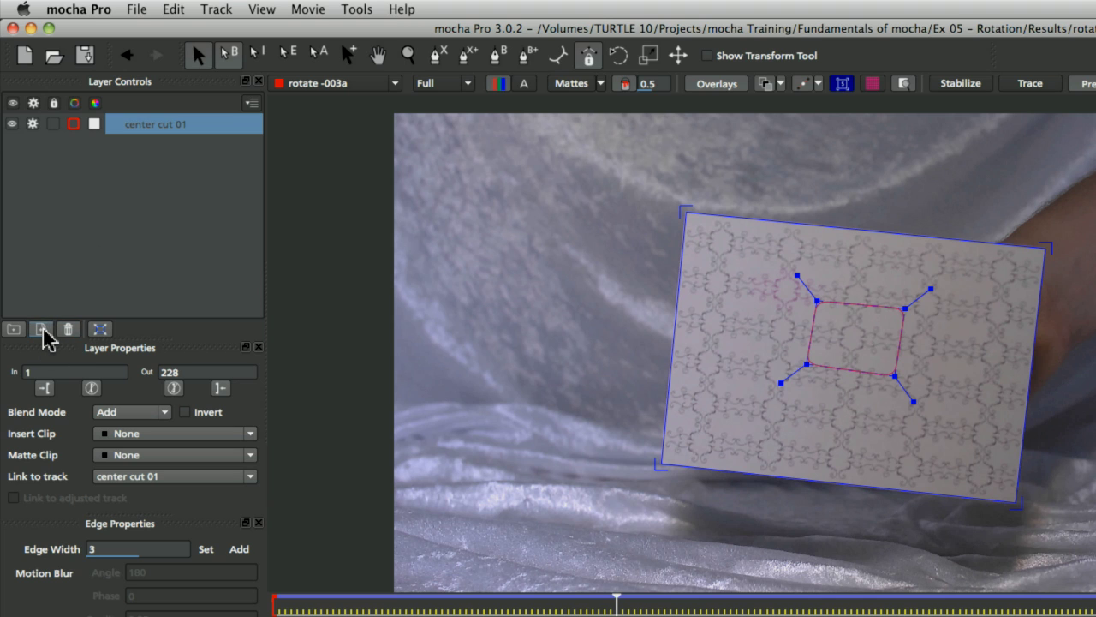
click(41, 330)
click(178, 130)
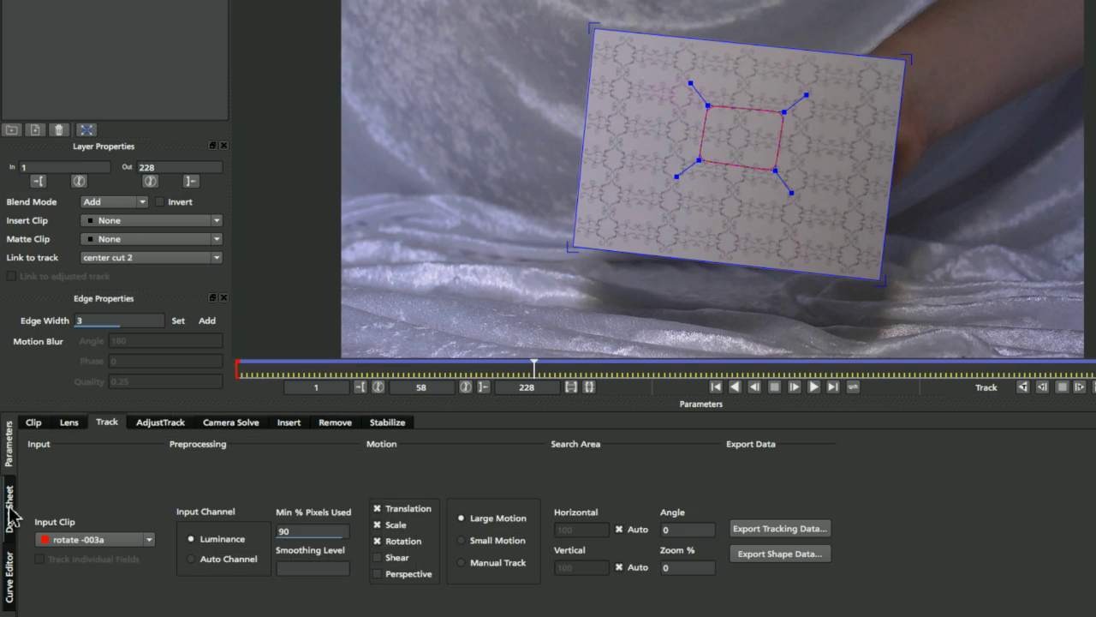
Delete the keyframes of "center cut 2" from frame 58 to the end in the dope sheet, and go to frame 57
click(8, 510)
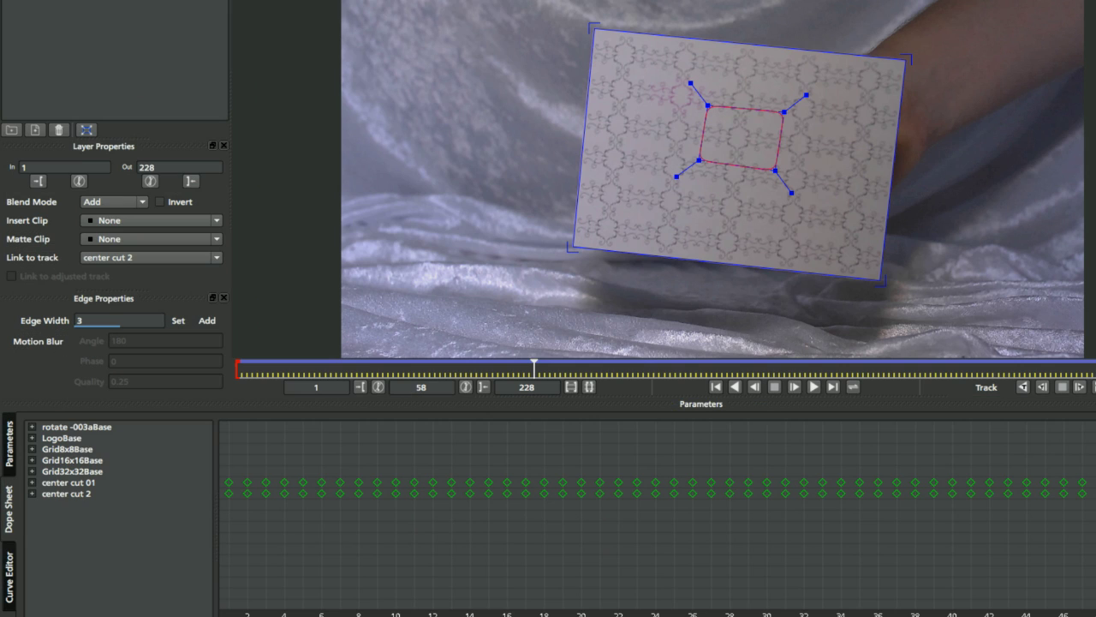
scroll(657, 514, down, 5)
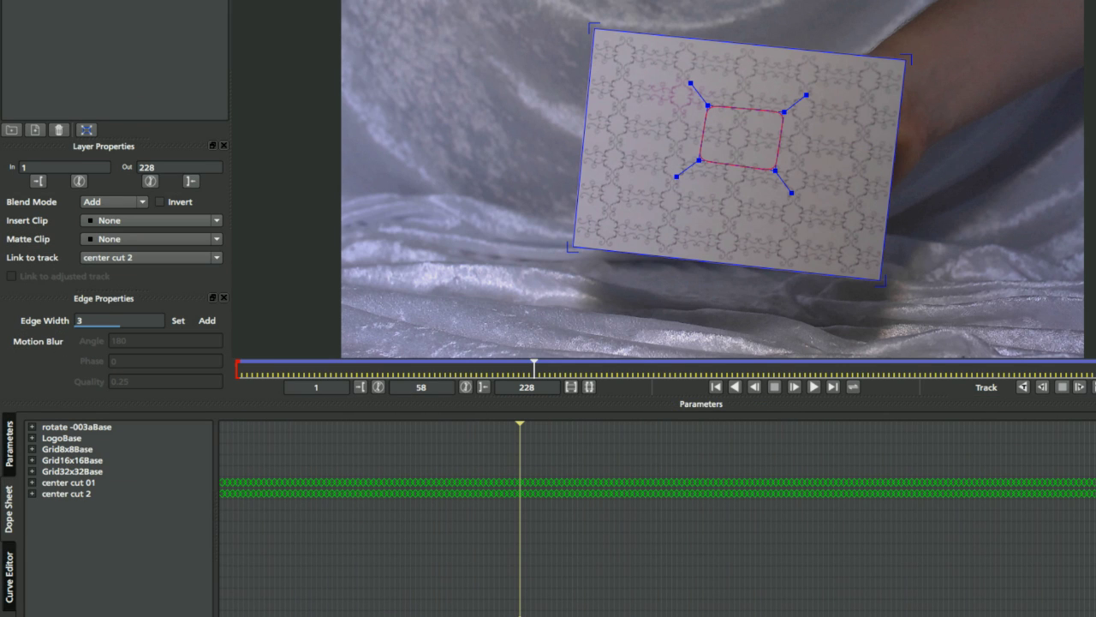
drag(523, 504, 1088, 490)
key(Delete)
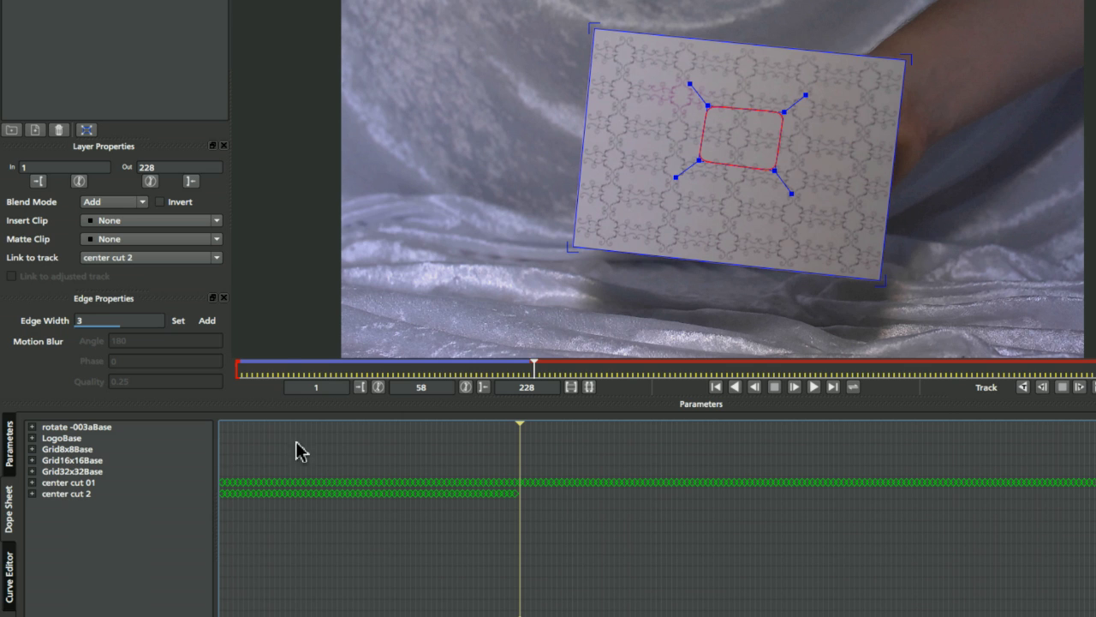
click(10, 447)
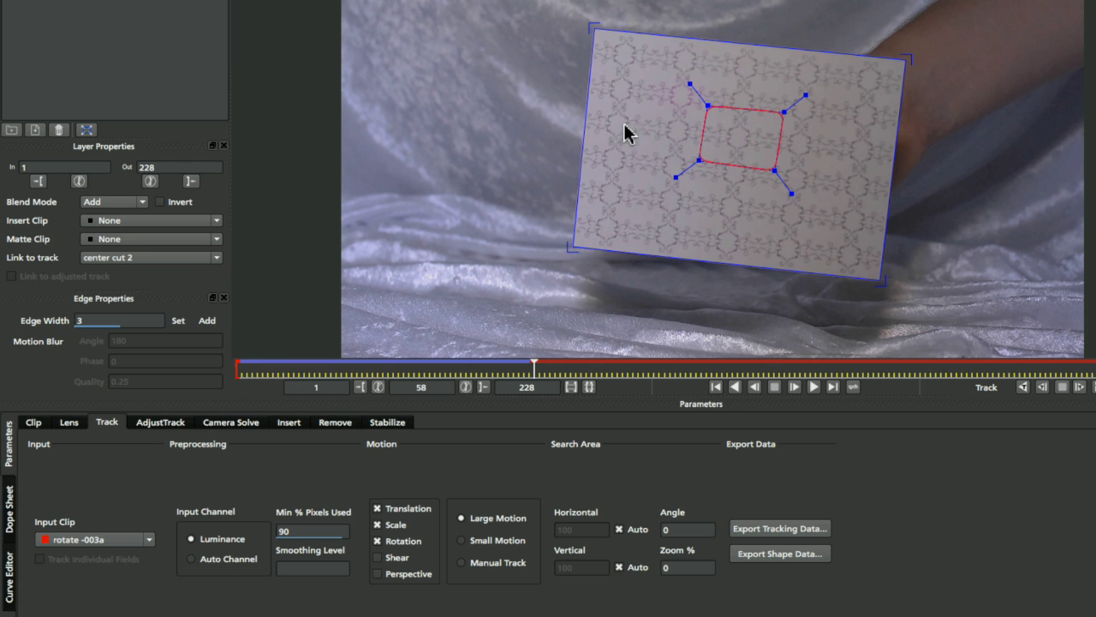
click(531, 371)
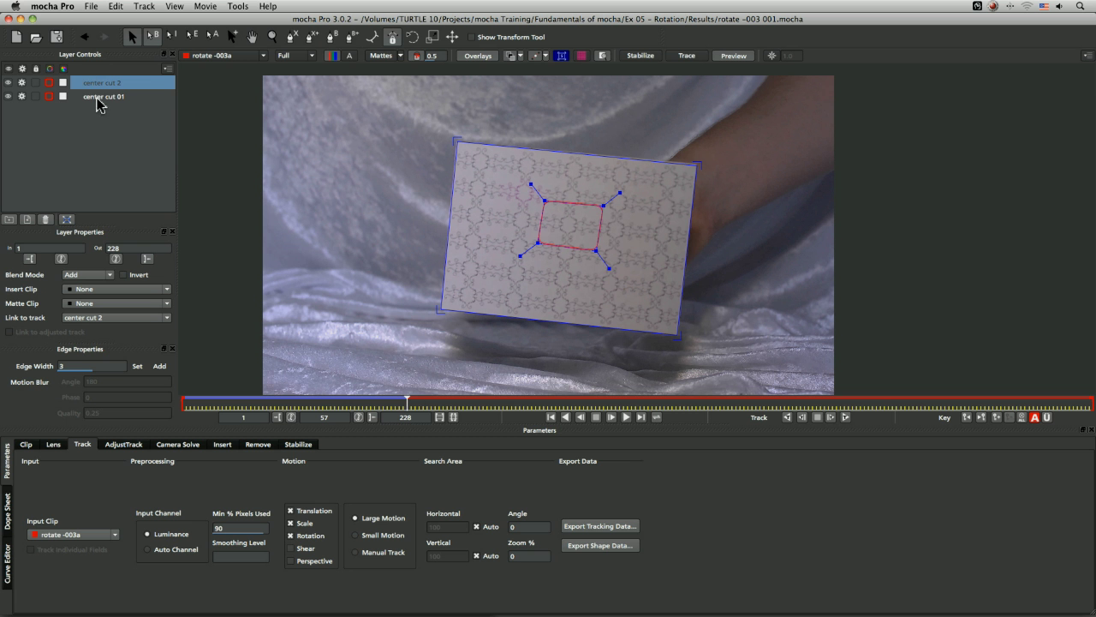
Turn off tracking for "center cut 01" and lock it, then scrub through its track and return to frame 57
click(97, 98)
click(21, 96)
click(35, 96)
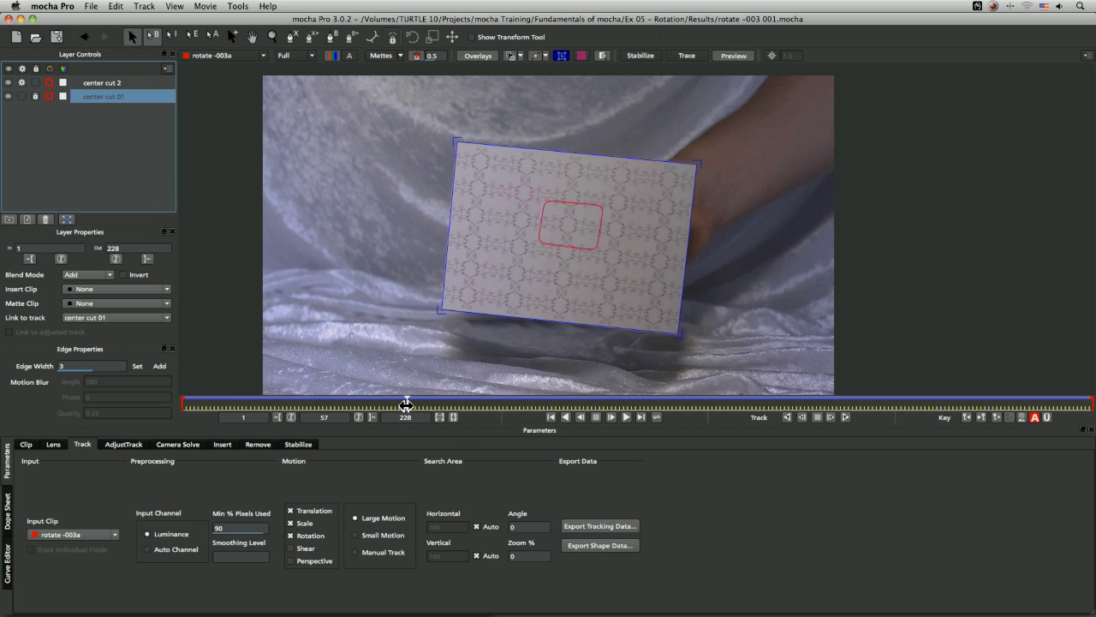
drag(406, 404, 951, 421)
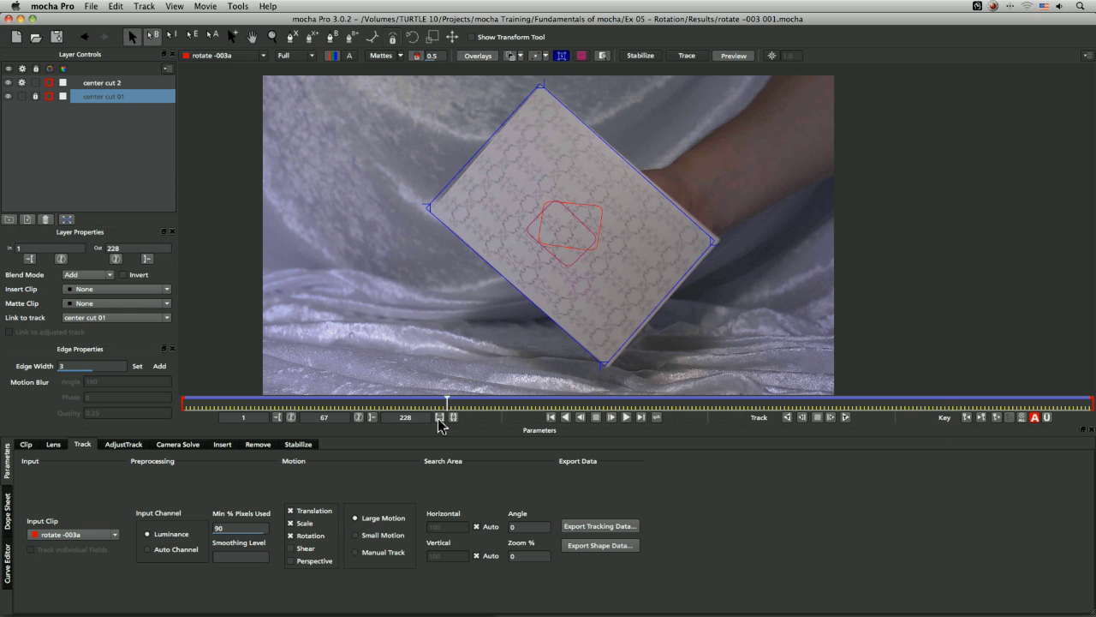
click(407, 409)
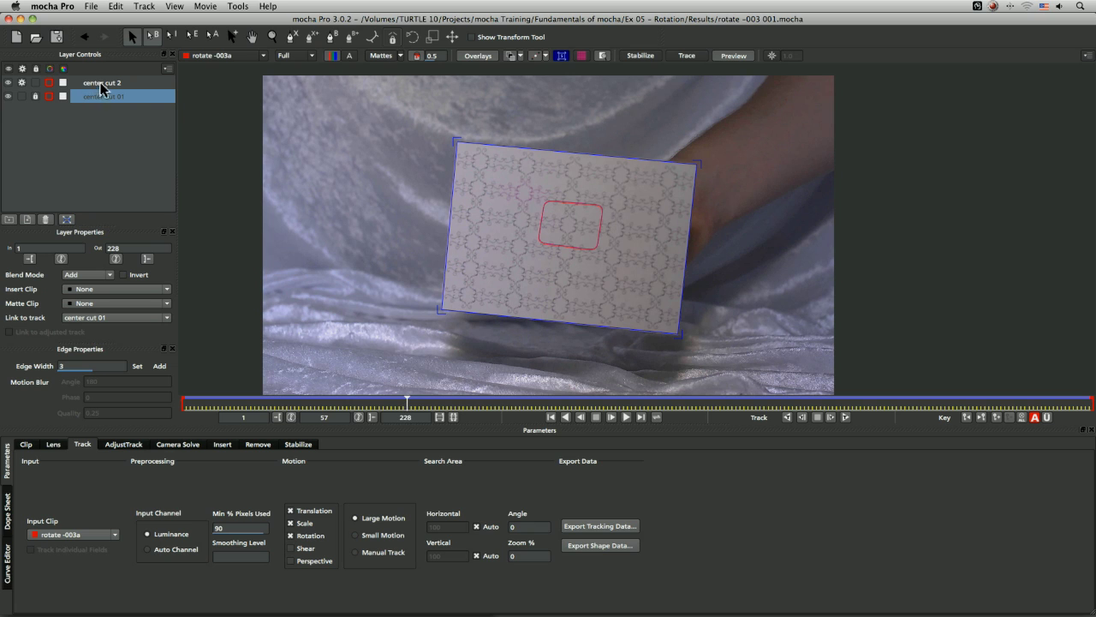
Set the search area angle of "center cut 2" to 6 and track the layer forwards from frame 57
click(101, 83)
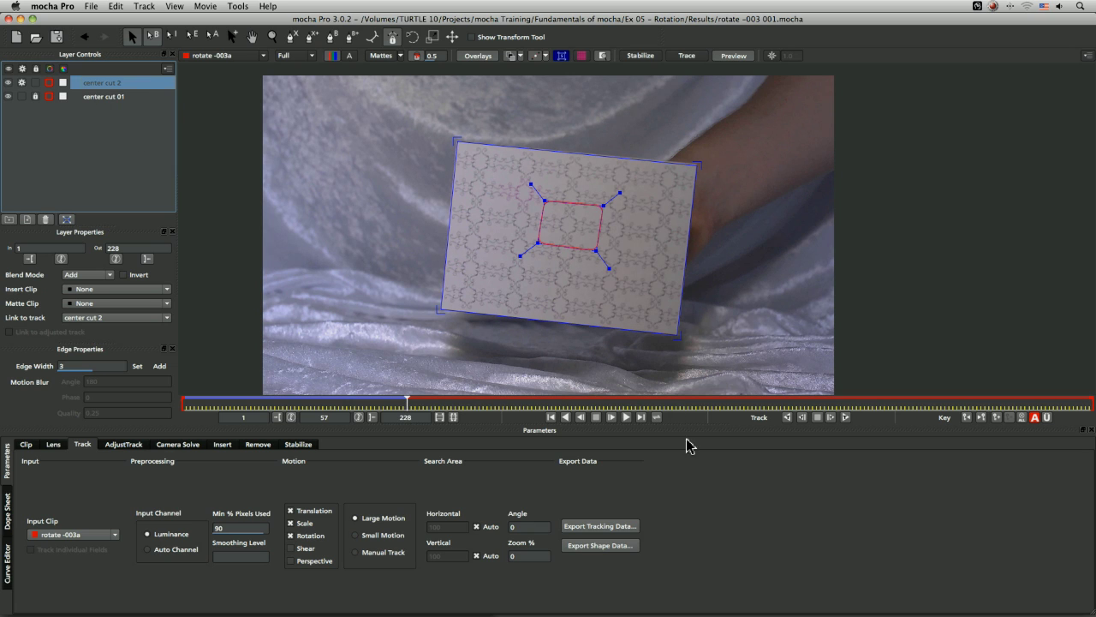
click(535, 528)
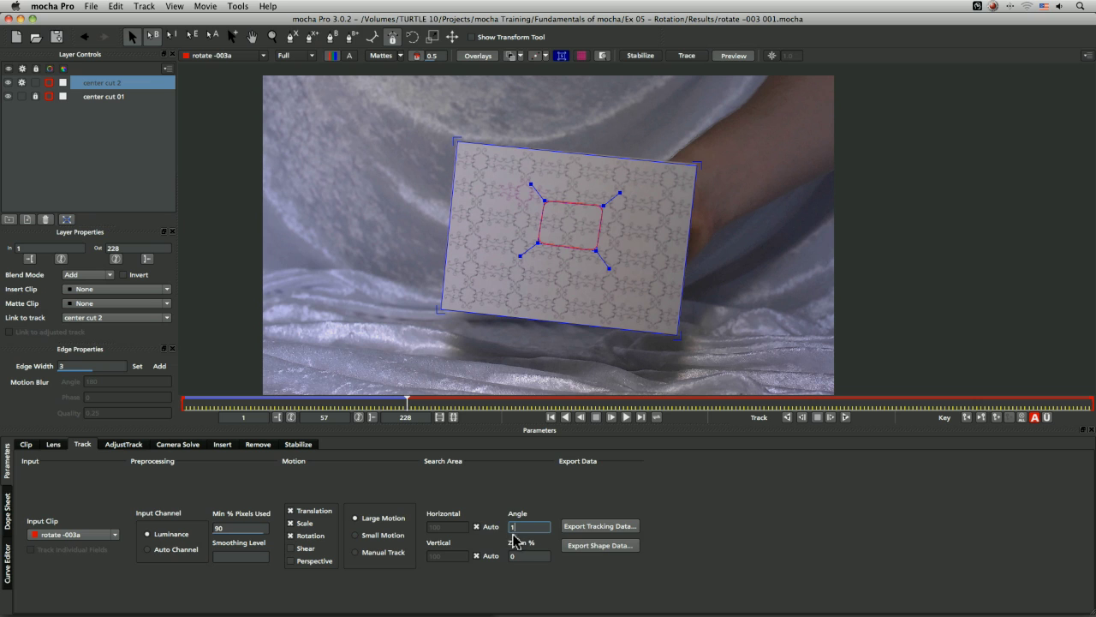
text(5)
key(Return)
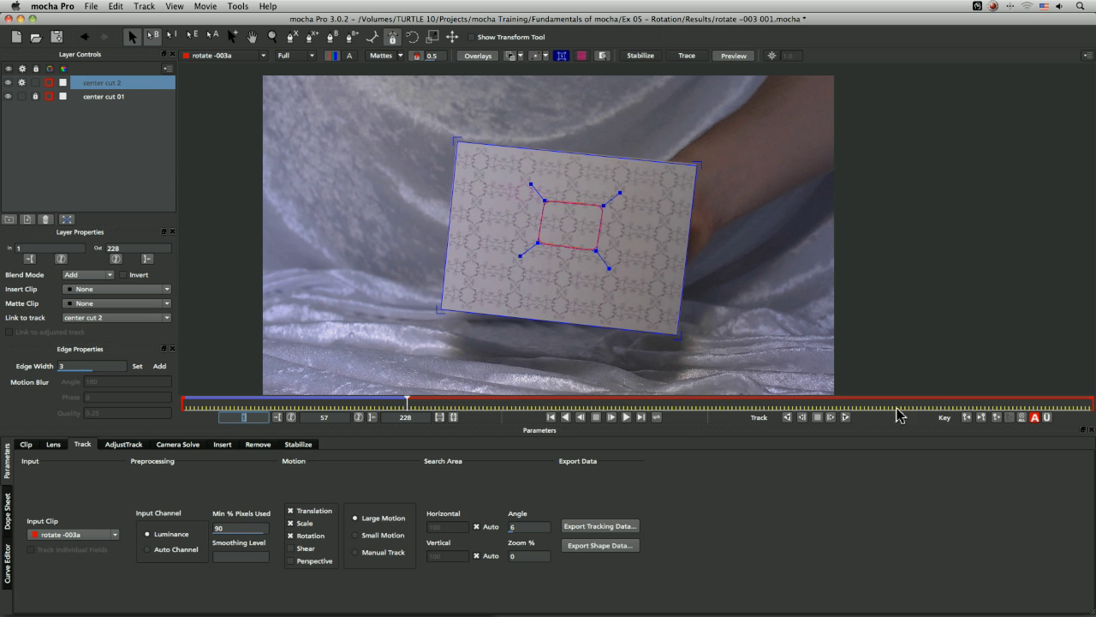
click(846, 417)
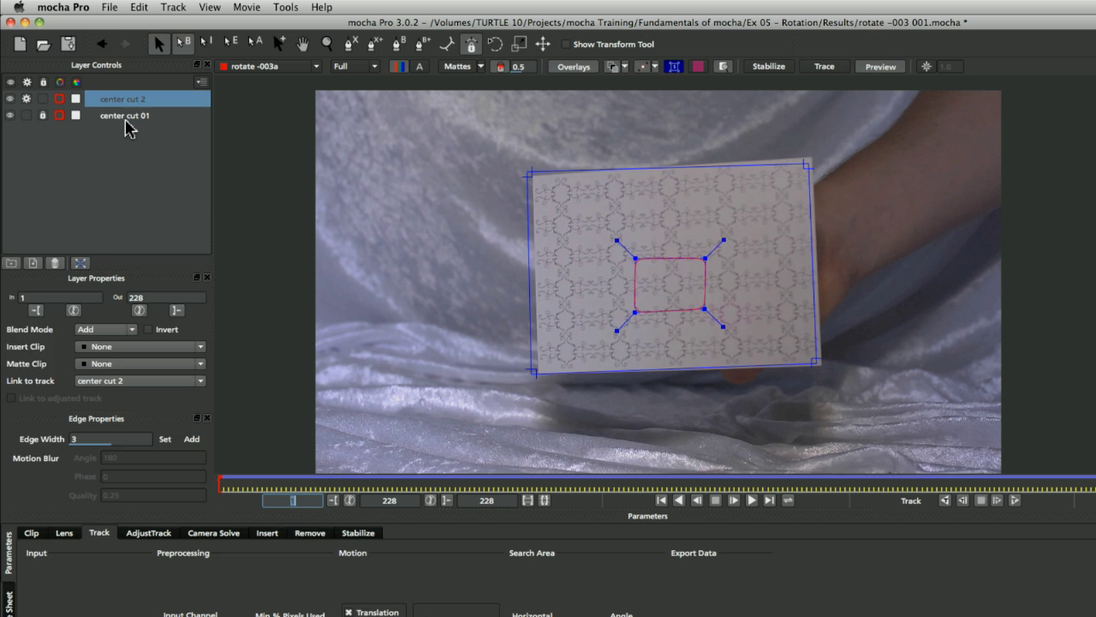
Compare the planar surfaces of "center cut 01" and "center cut 2" at frame 228 by alternating between the two layers
click(108, 101)
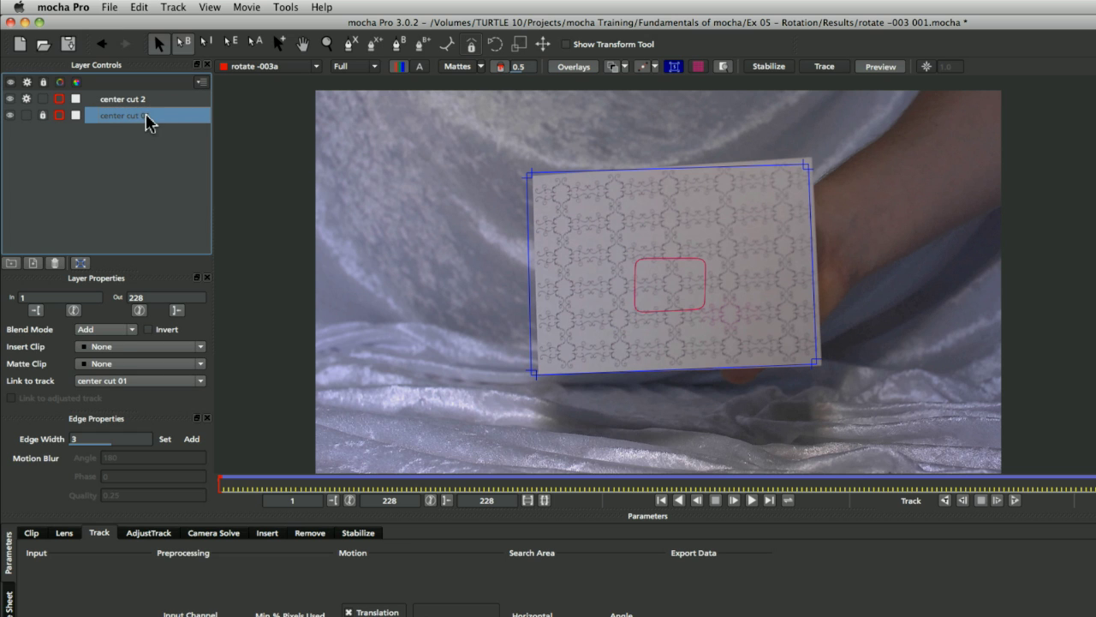
click(134, 101)
click(130, 114)
click(129, 101)
click(130, 115)
click(130, 101)
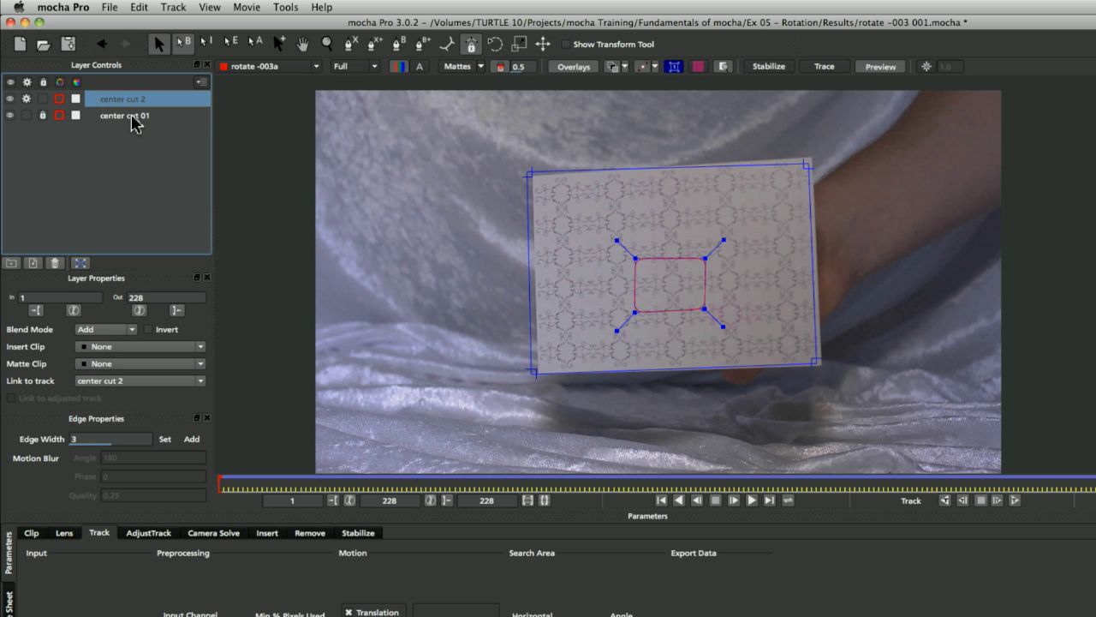
click(135, 116)
click(137, 102)
click(130, 114)
click(130, 101)
click(133, 104)
click(161, 118)
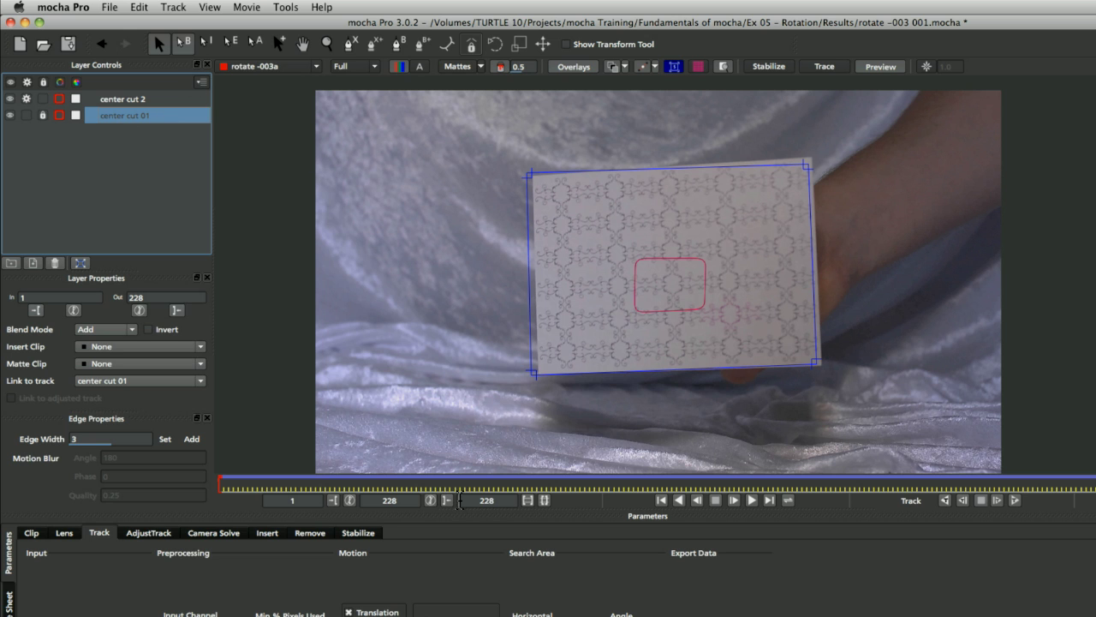
Scrub through the tracks of both layers to check how their surfaces follow the card, ending at frame 1
click(457, 488)
drag(456, 488, 526, 484)
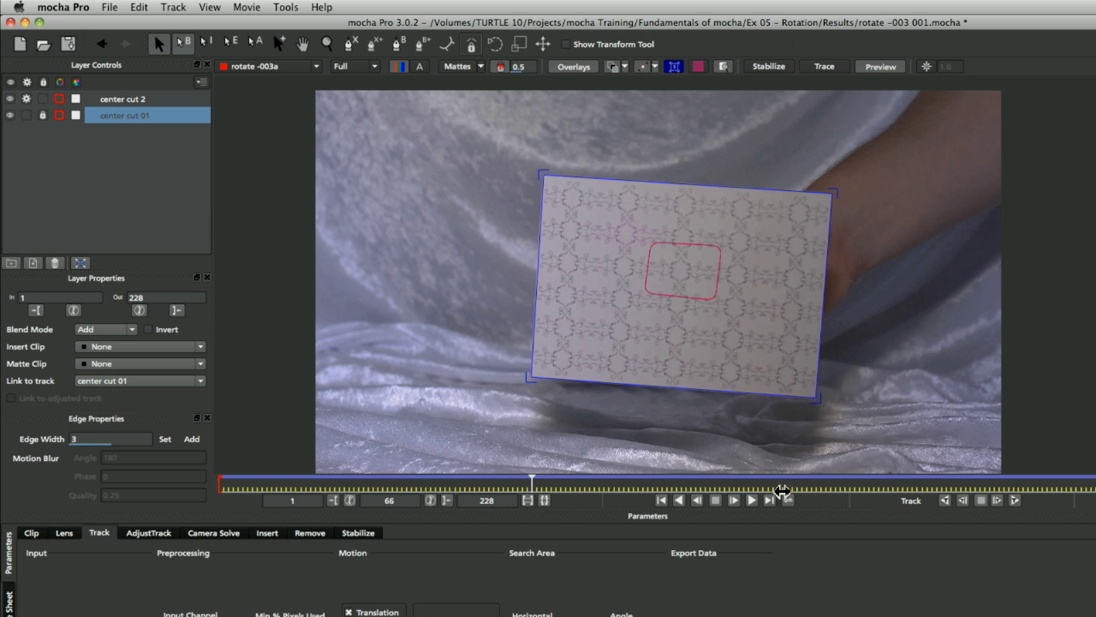
click(769, 499)
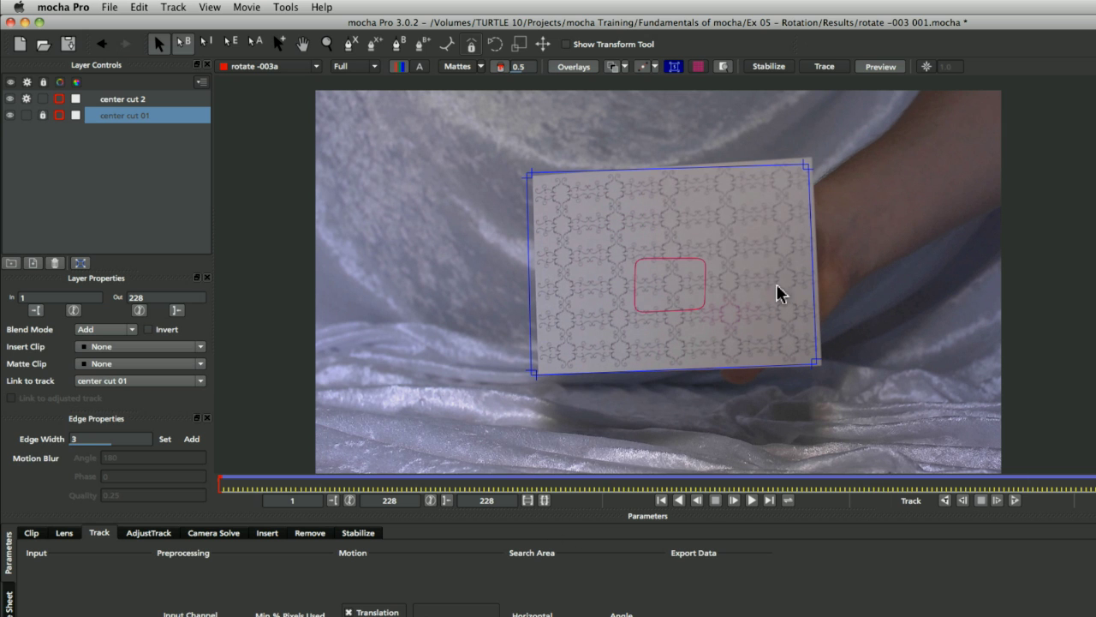
click(133, 101)
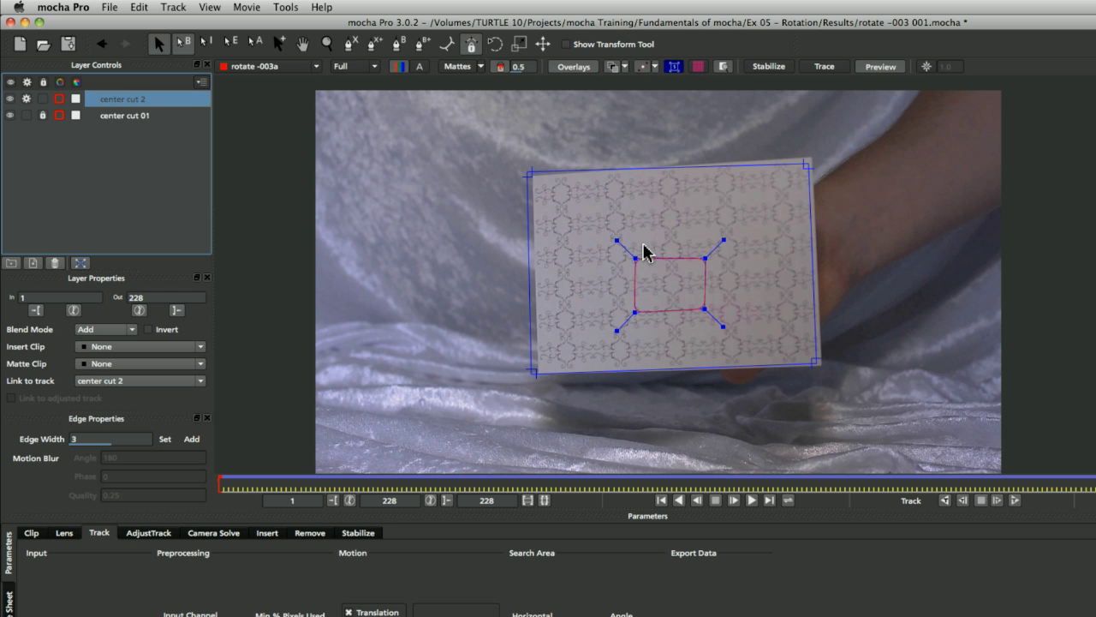
click(655, 484)
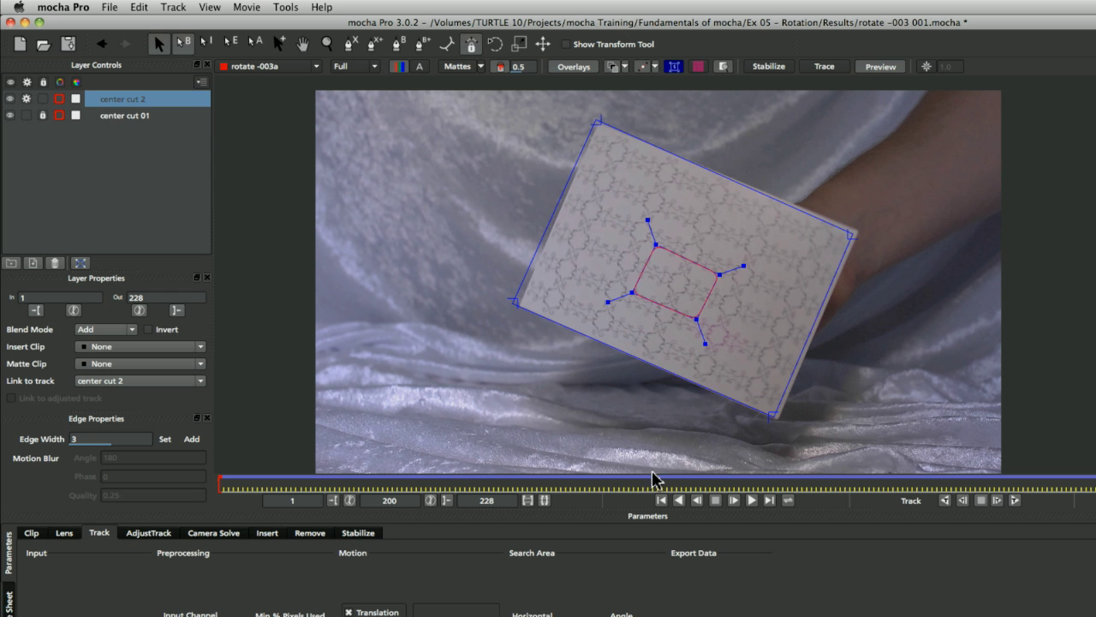
click(648, 486)
drag(648, 487, 142, 452)
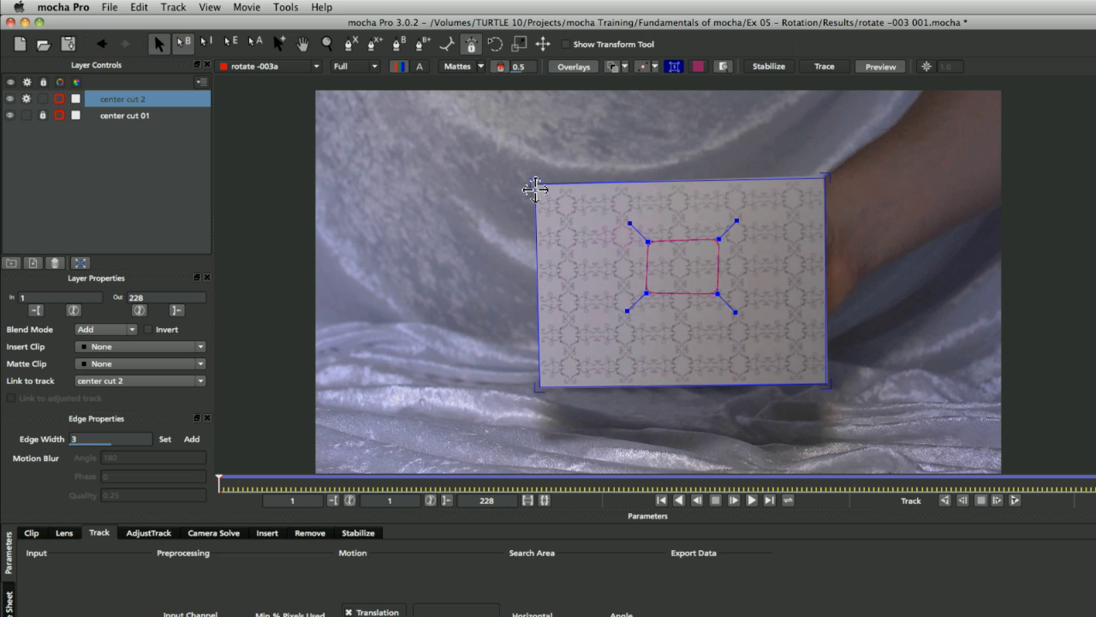
Turn off tracking for "center cut 2" and draw a four-point X-spline just inside the card's edges at frame 1, with sharp corners
click(13, 100)
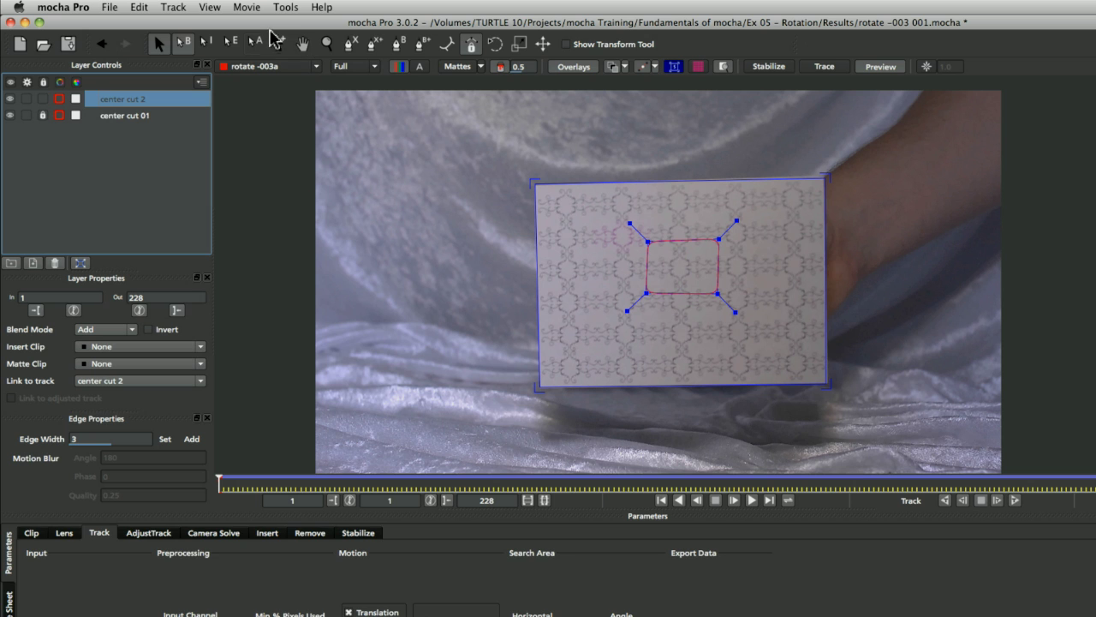
click(349, 43)
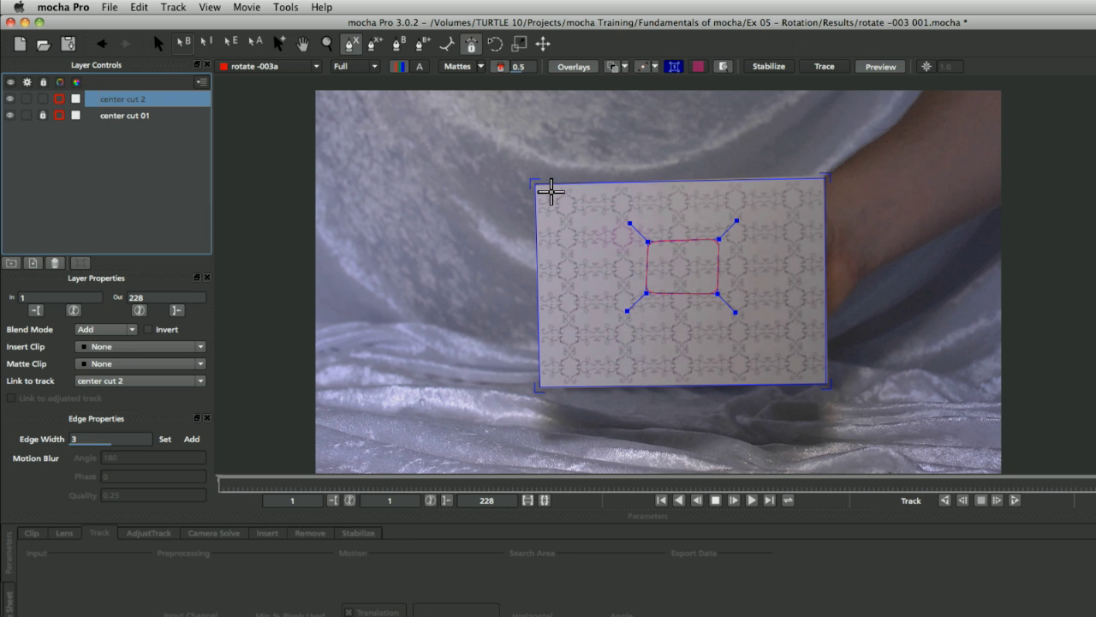
click(551, 192)
click(553, 378)
click(815, 370)
click(805, 179)
right_click(719, 283)
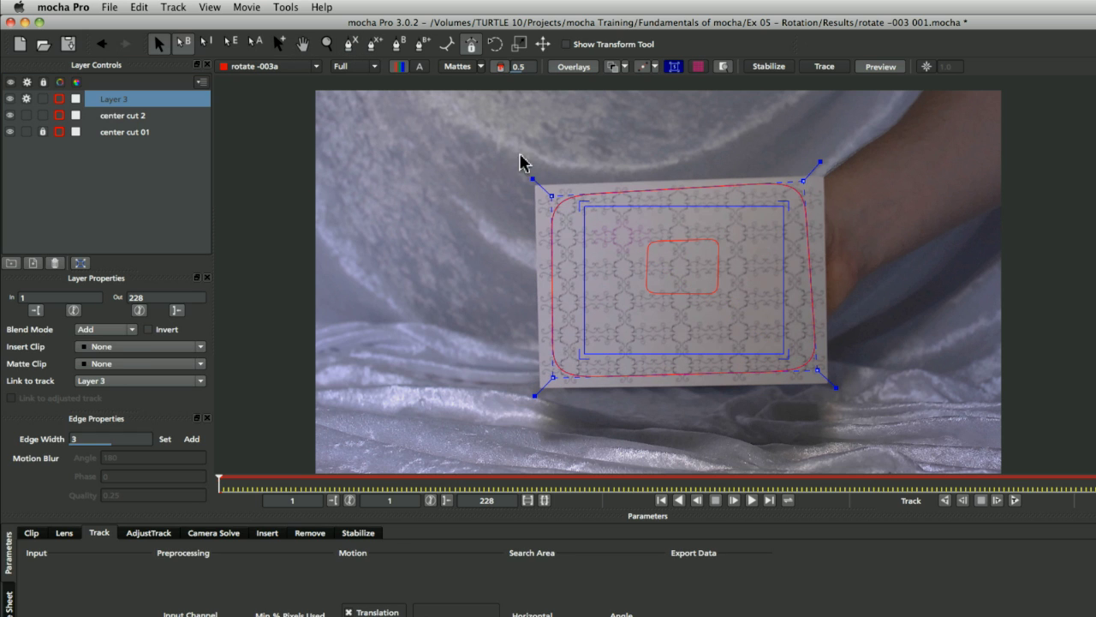
drag(533, 179, 527, 174)
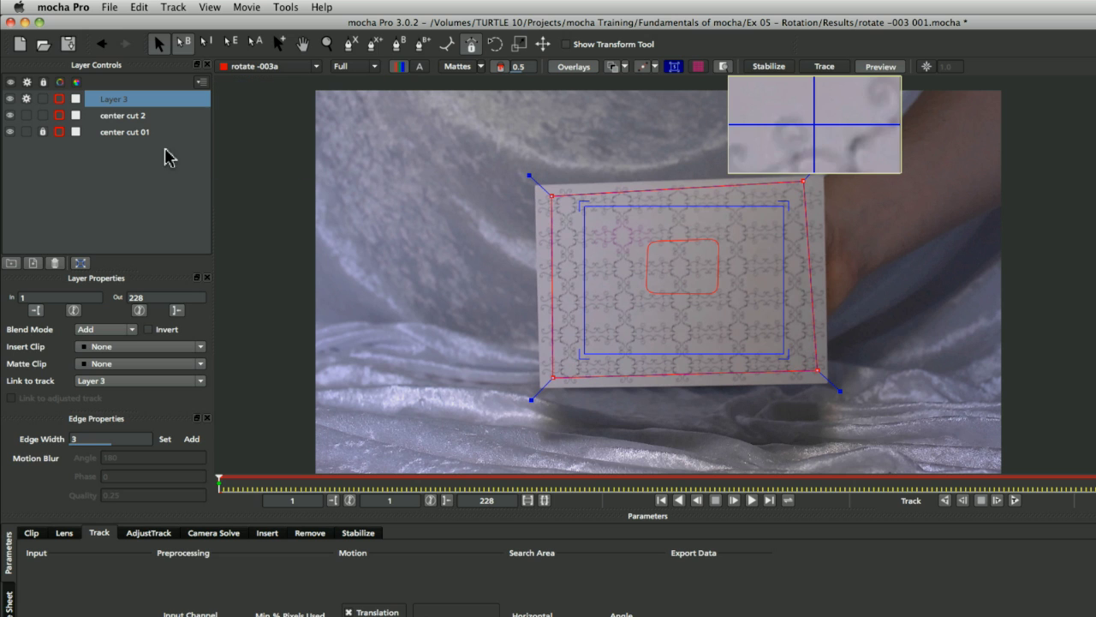
Hide the "center cut 2" and "center cut 01" layers and lock "center cut 2"
click(11, 115)
click(10, 131)
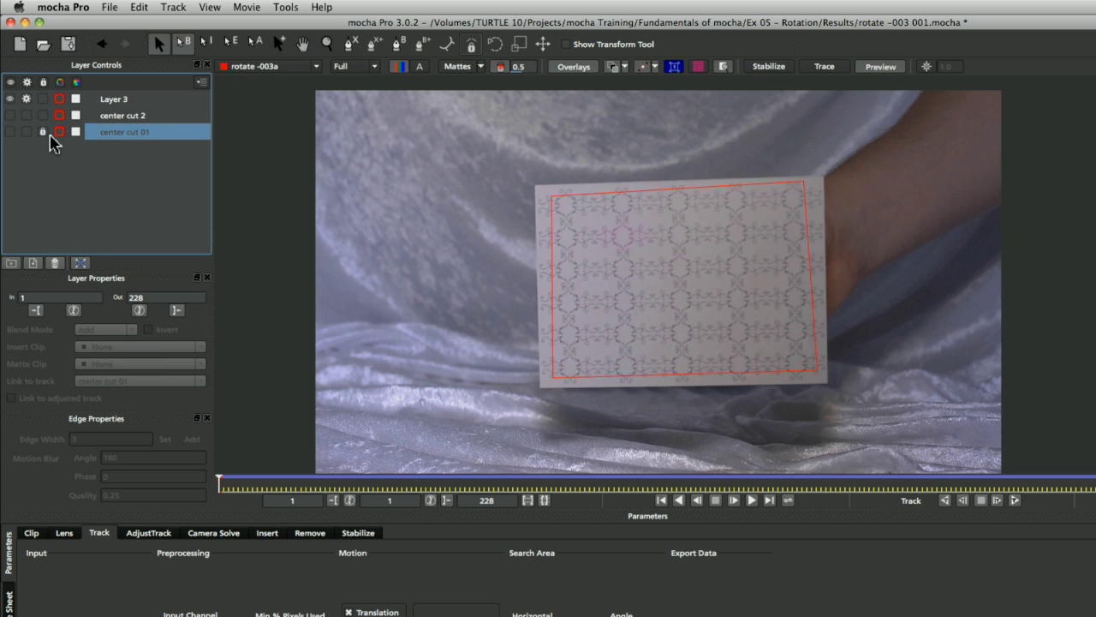
click(43, 115)
Rename the new large spline layer as "center lrg 1"
click(120, 101)
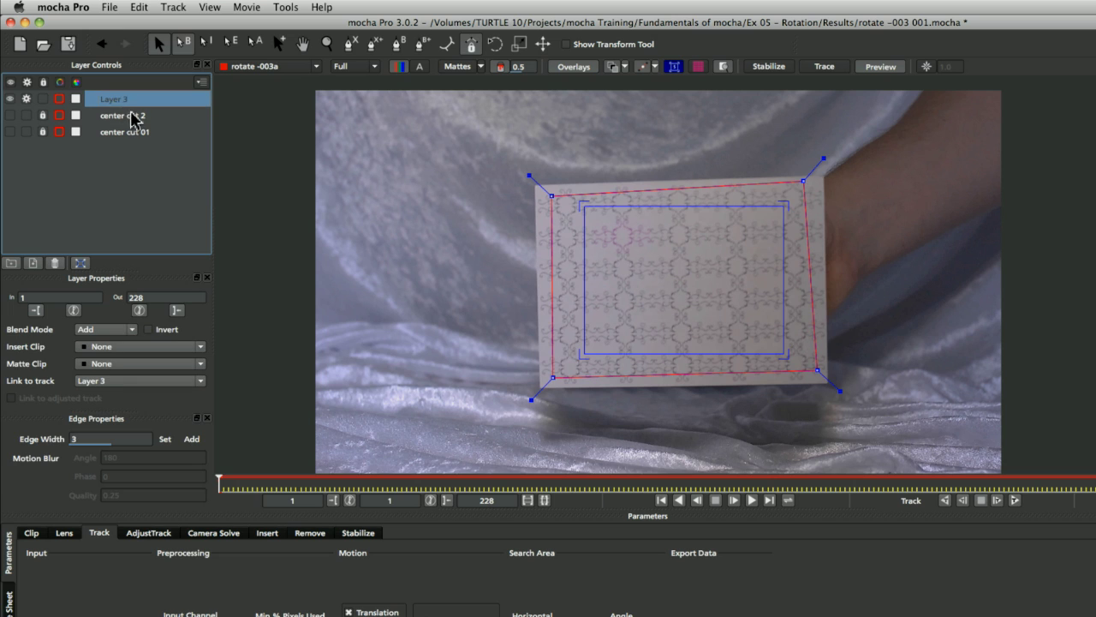
double_click(122, 101)
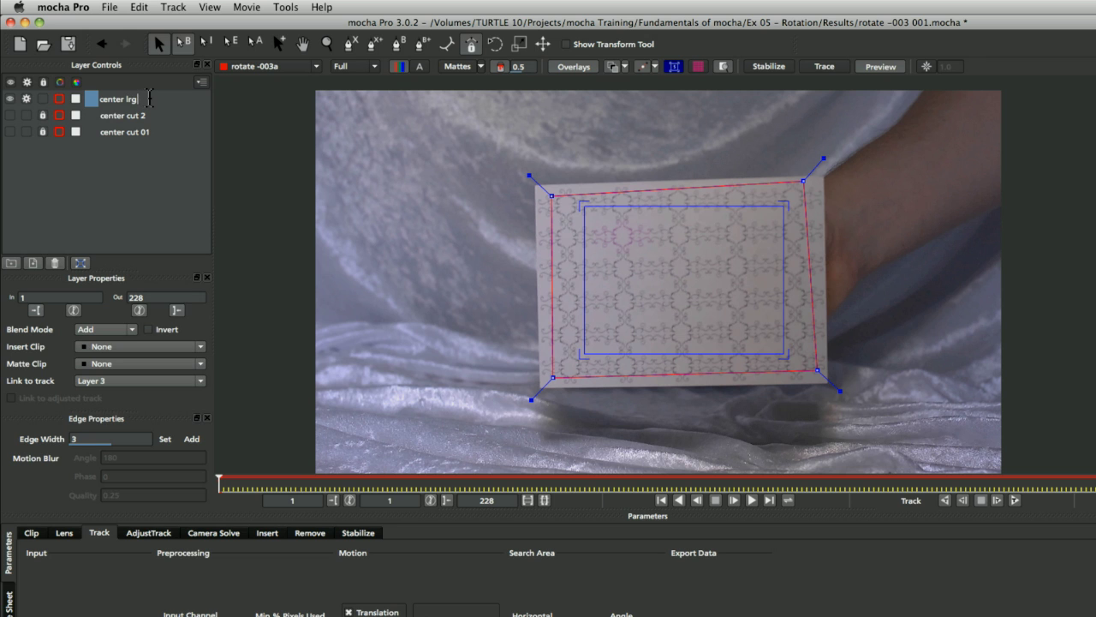
key(Return)
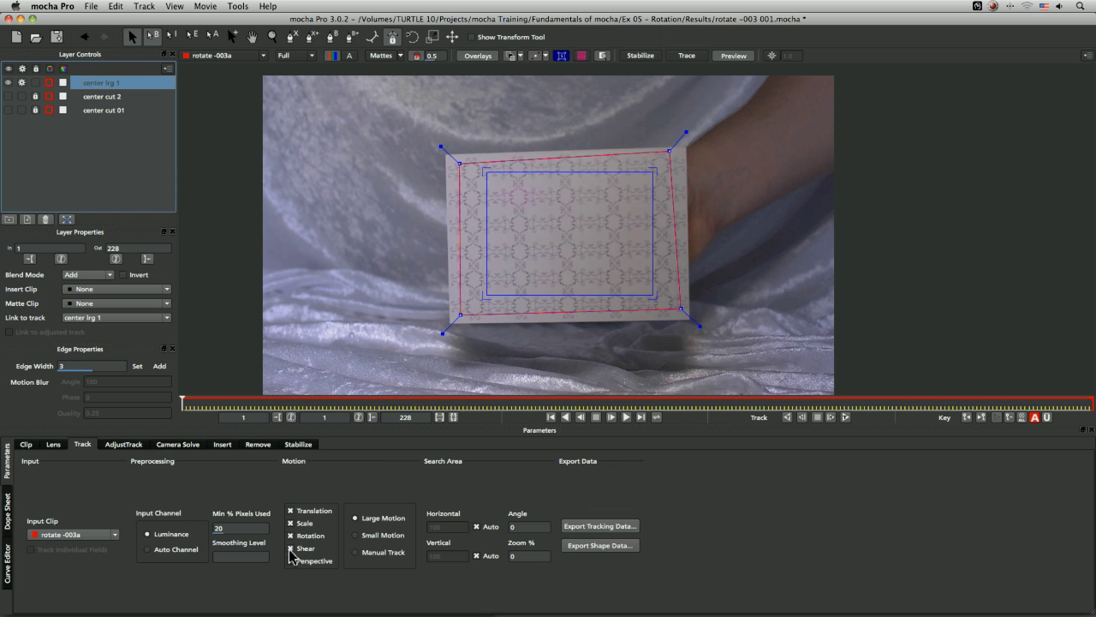
Turn off Shear for "center lrg 1", set the minimum pixels used to 30 % and the search area angle to 6
click(291, 549)
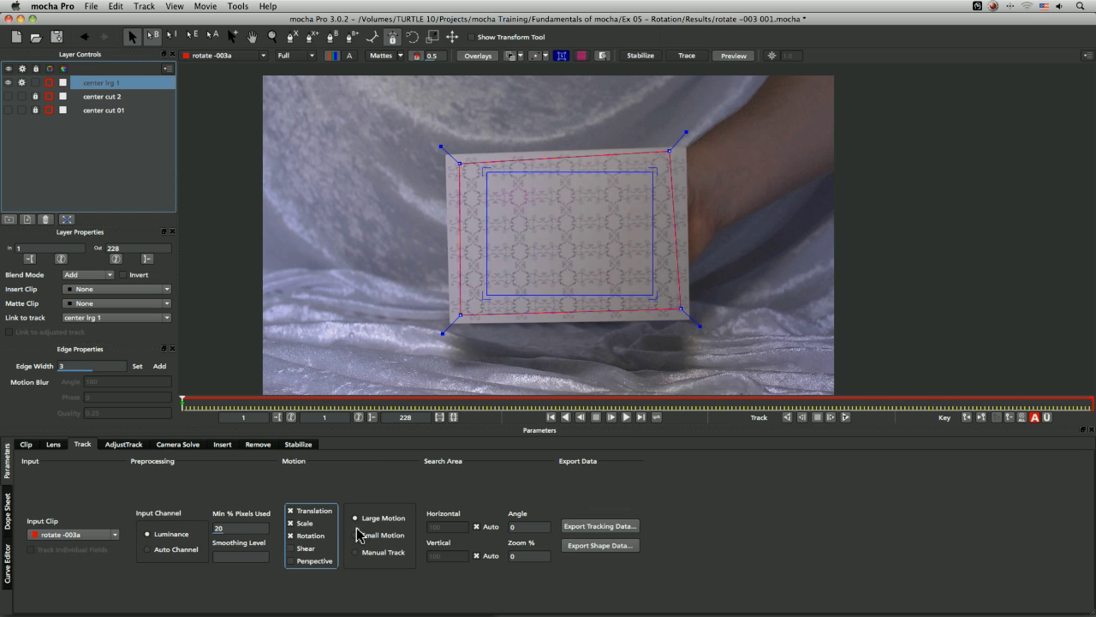
click(240, 529)
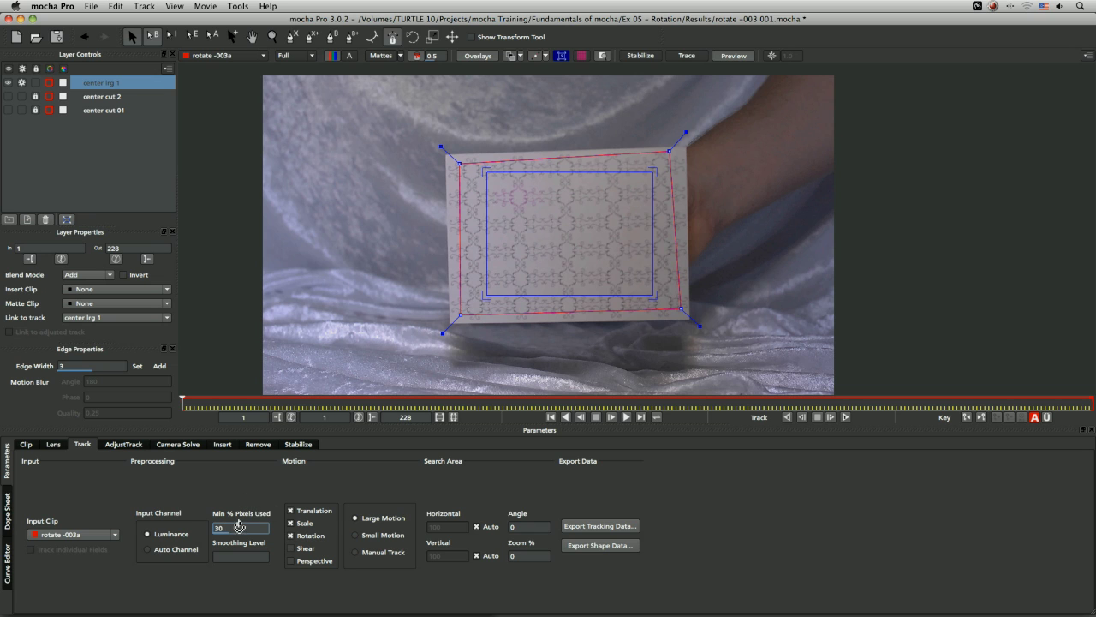
click(537, 525)
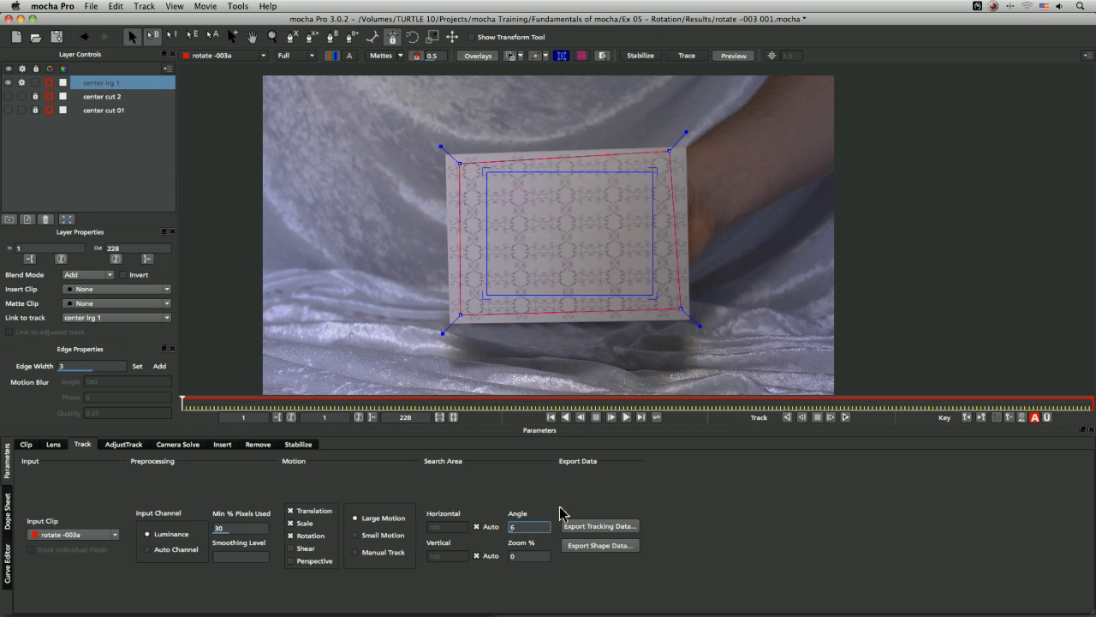
text(6)
key(Tab)
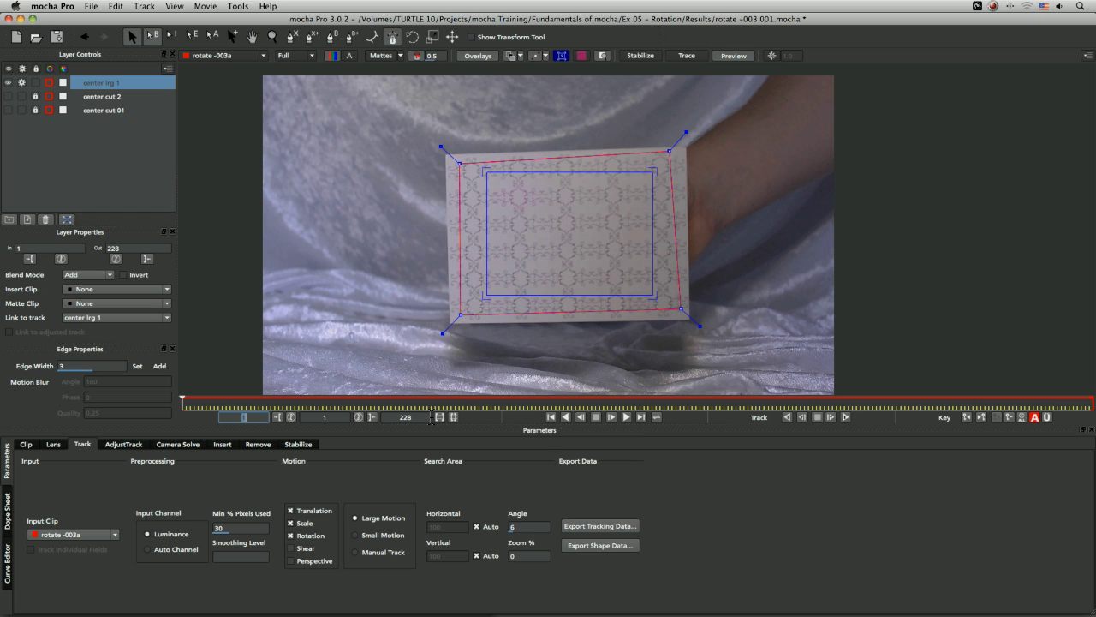
Align the four surface corners of "center lrg 1" with the card's corners at frame 1 and track forward through frame 228
drag(486, 172, 446, 153)
drag(658, 170, 685, 144)
drag(656, 298, 687, 318)
drag(484, 294, 447, 320)
key(t)
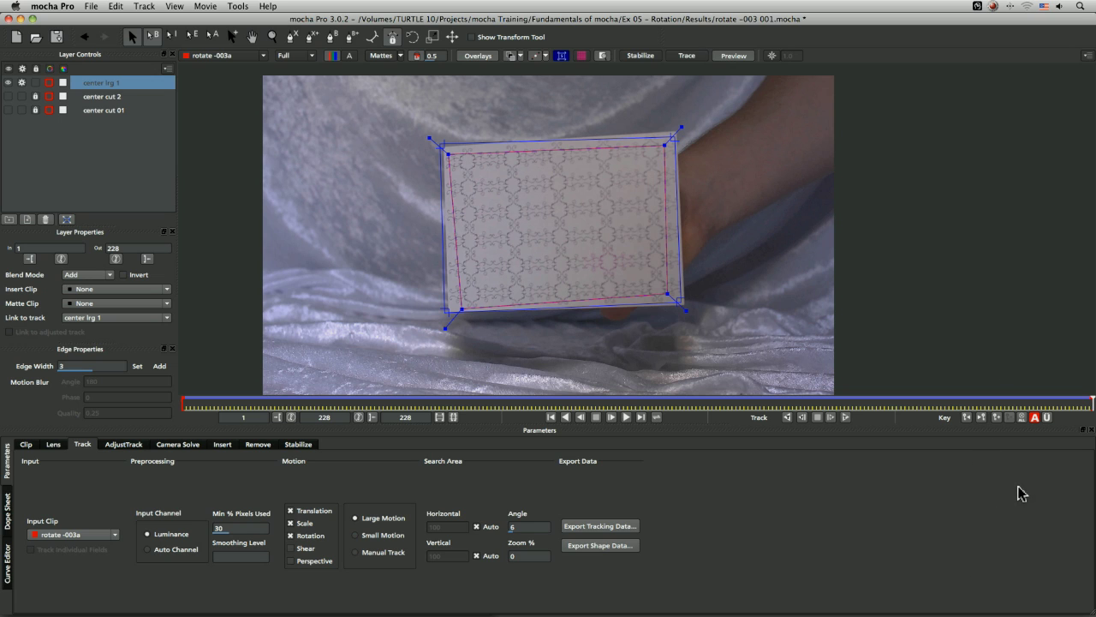
Show the "center cut 2" layer and compare its tracked surface with that of "center lrg 1" at the last frame
click(105, 97)
click(10, 97)
click(94, 85)
click(96, 98)
click(92, 86)
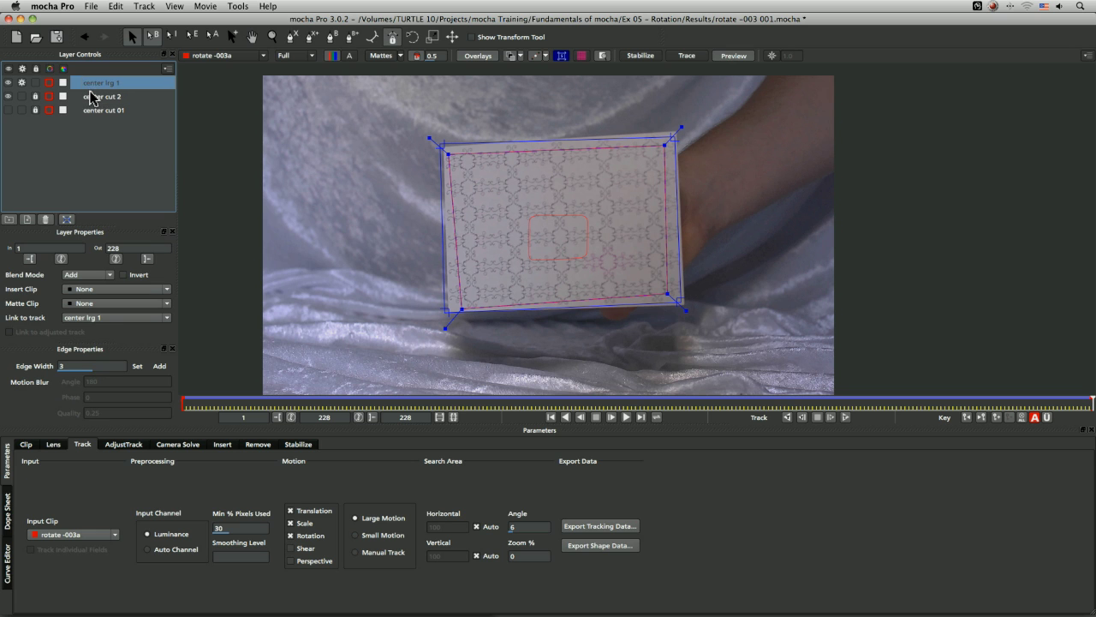
click(103, 100)
click(99, 87)
click(102, 96)
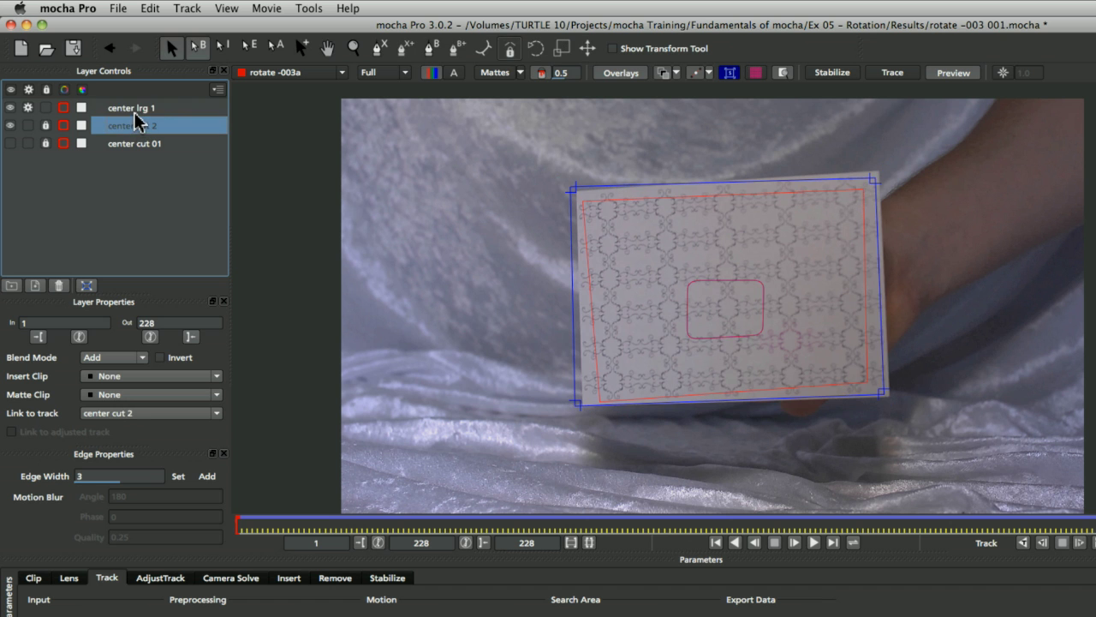
click(103, 85)
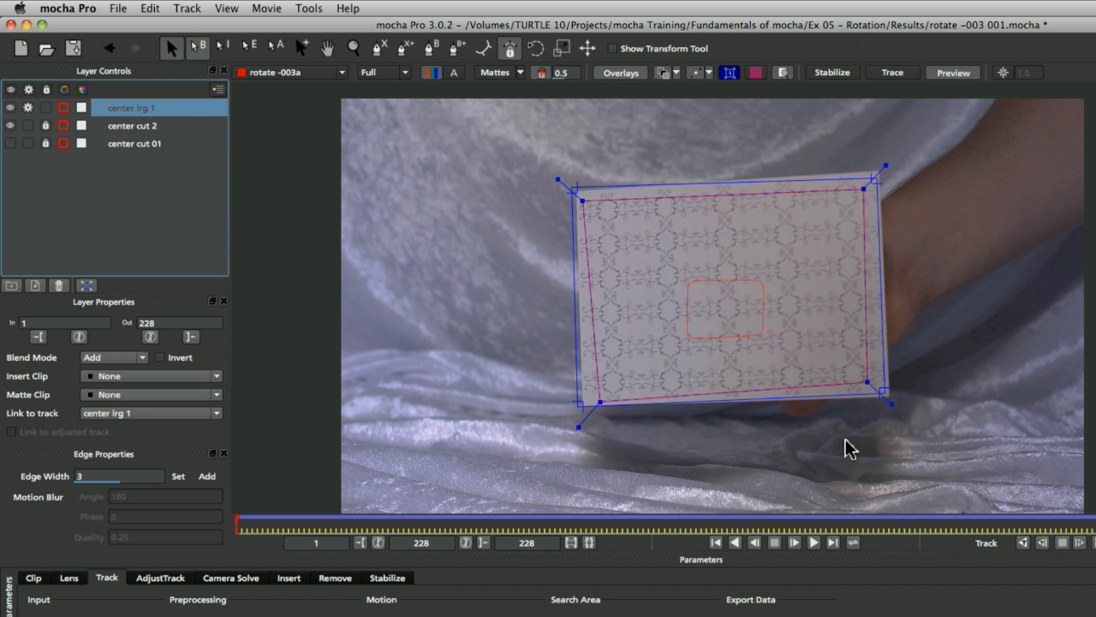
Examine up close how the surfaces of "center cut 2" and "center lrg 1" fit the card's edges at frame 228
click(782, 445)
key(z)
click(823, 294)
click(824, 294)
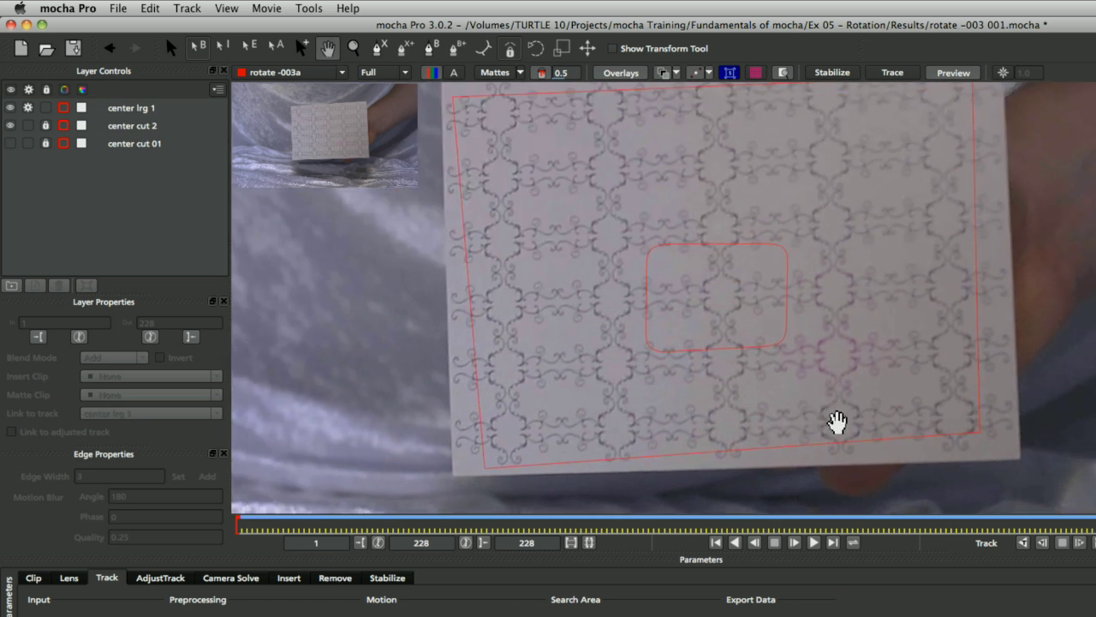
scroll(502, 257, down, 3)
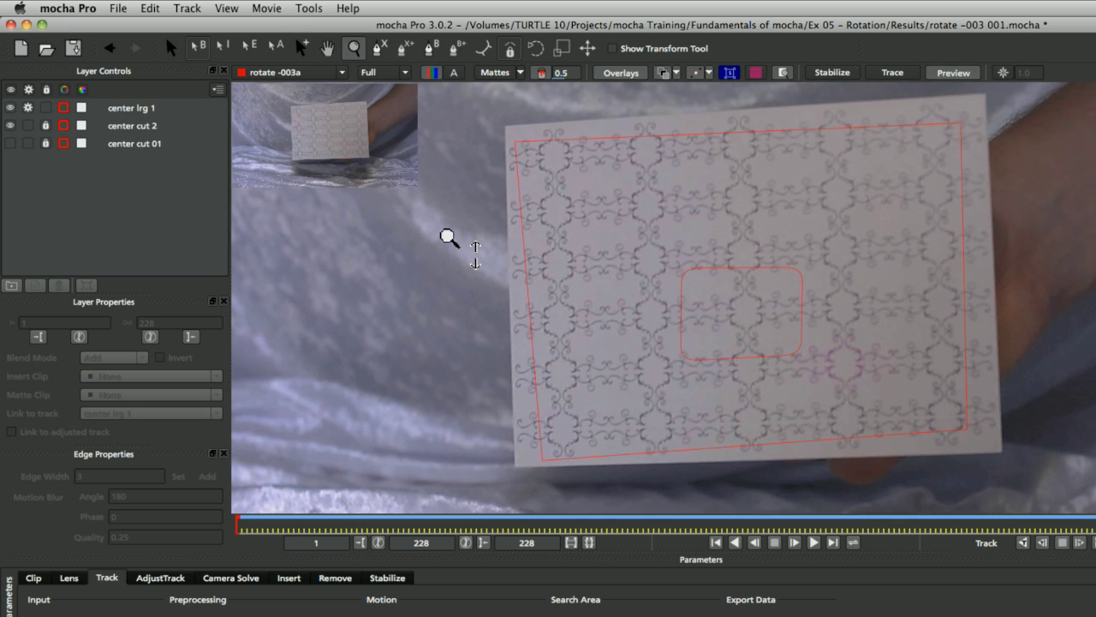
click(128, 126)
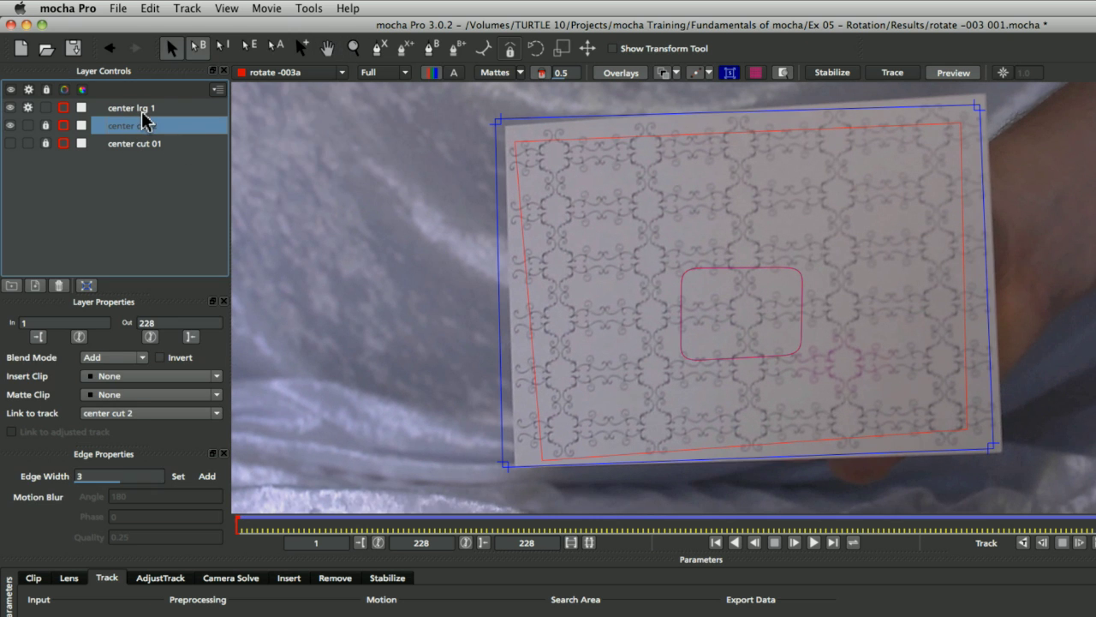
click(142, 109)
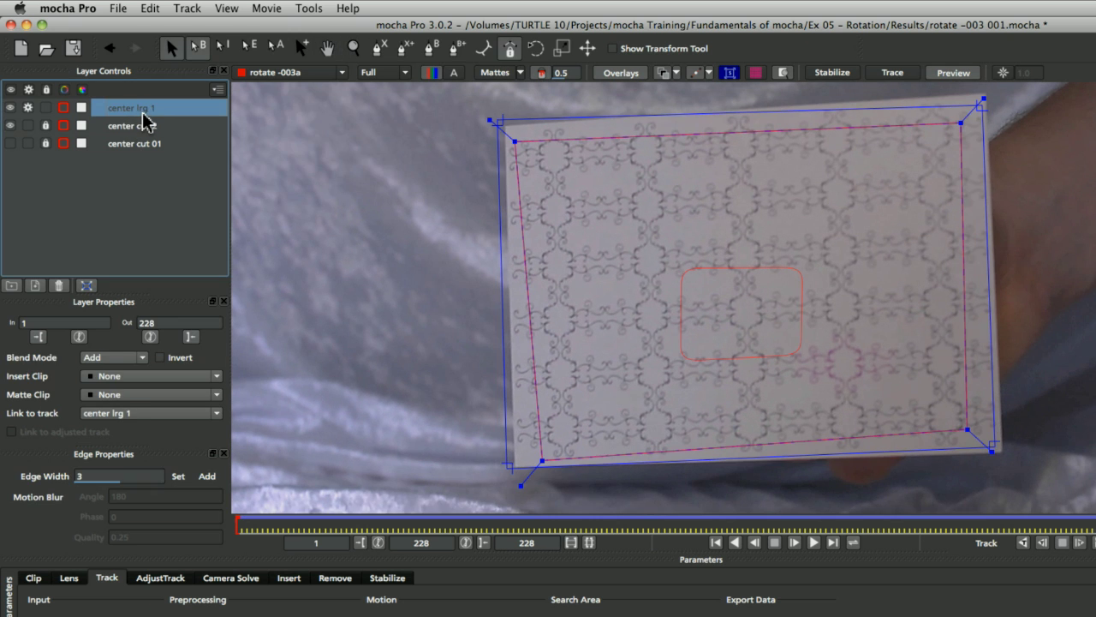
click(146, 127)
click(142, 111)
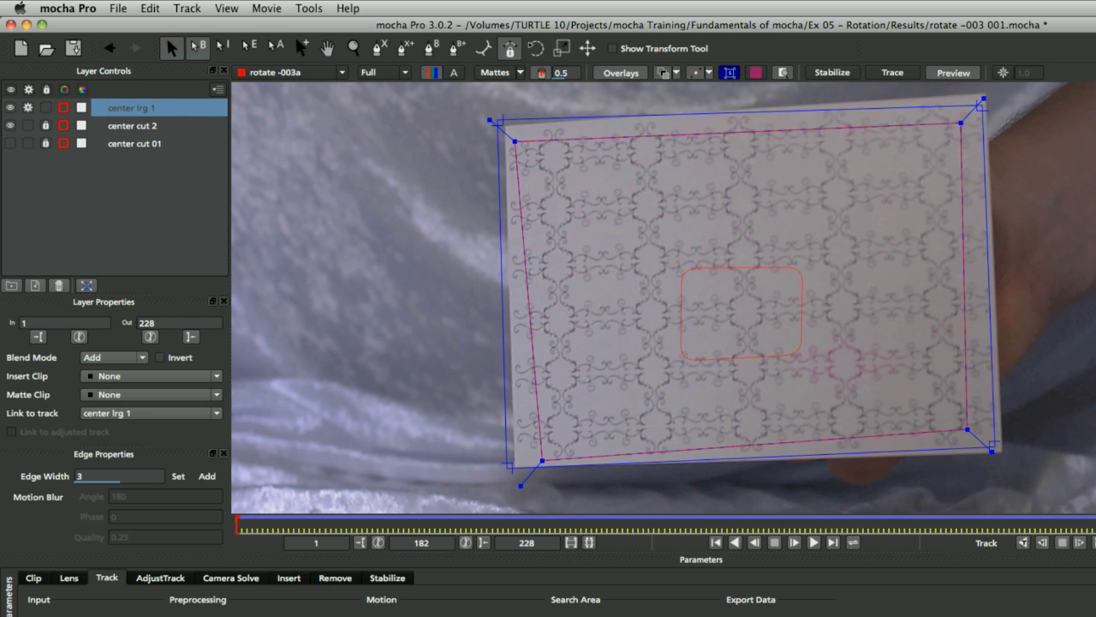
Compare how the "center cut 2" and "center lrg 1" surfaces fit the rotated card at frame 182
scroll(1092, 391, down, 3)
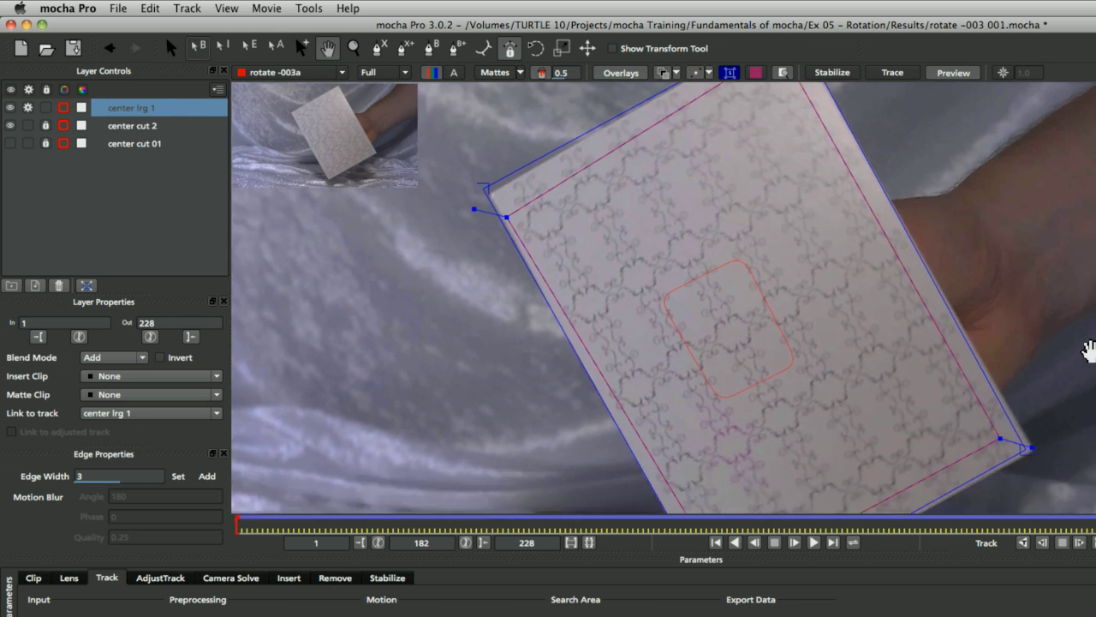
key(x)
drag(1093, 390, 1005, 344)
key(s)
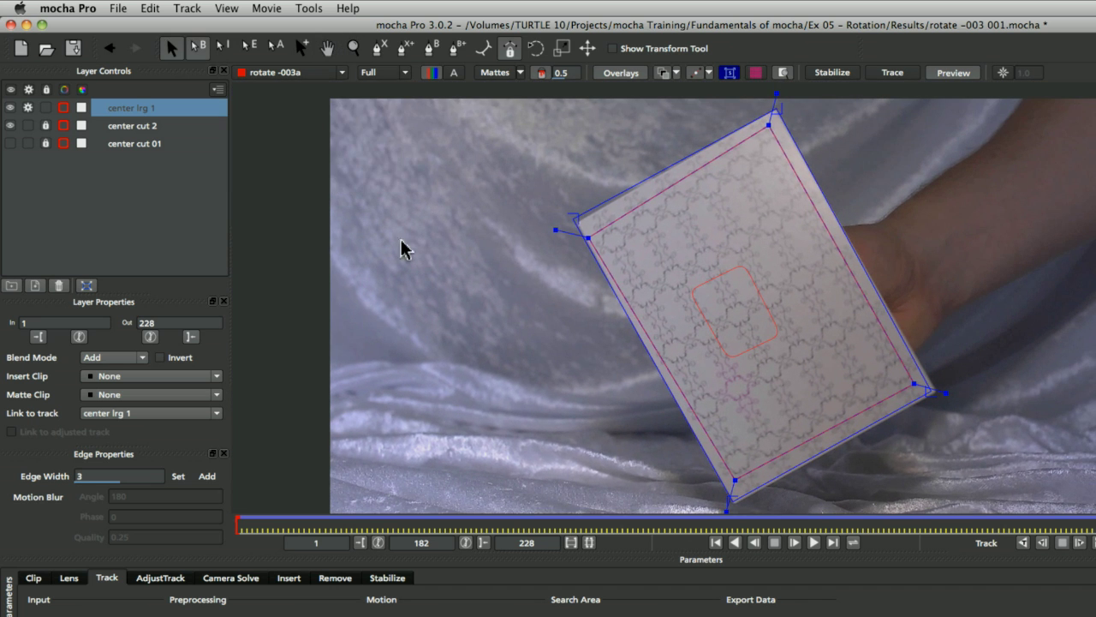
click(140, 126)
shift+click(141, 108)
click(141, 126)
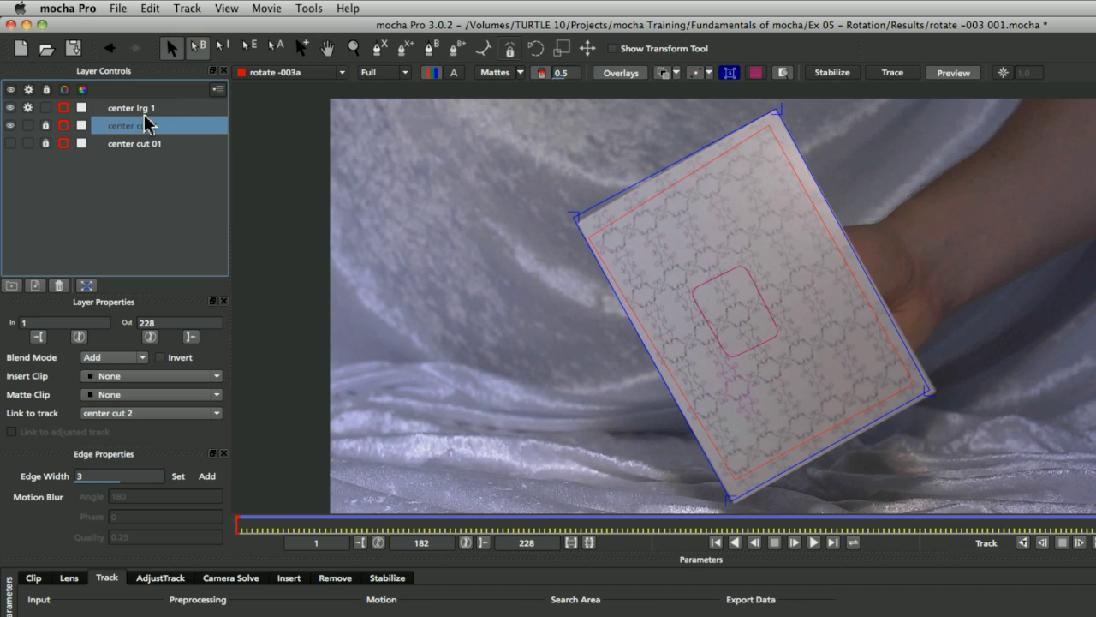
click(142, 111)
click(142, 124)
click(143, 109)
click(142, 124)
click(143, 108)
click(142, 126)
click(142, 109)
click(142, 126)
click(142, 109)
click(146, 126)
click(146, 110)
Compare the "center cut 2" and "center lrg 1" surfaces at frame 100, first individually and with both layers selected
click(812, 522)
drag(812, 524, 753, 523)
click(143, 127)
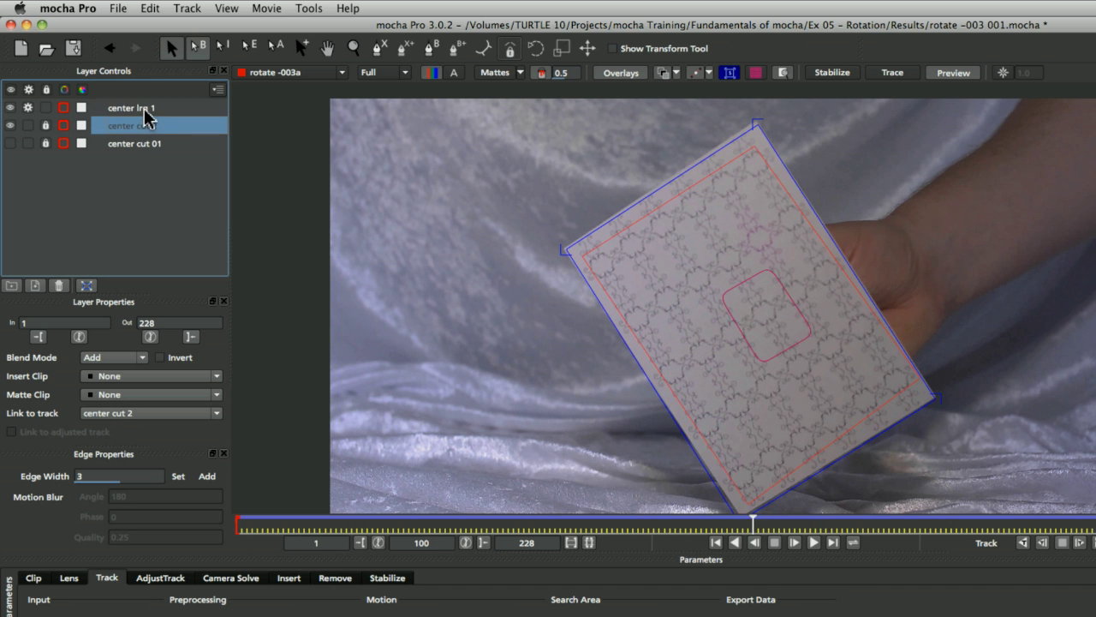
click(146, 113)
click(147, 127)
click(144, 109)
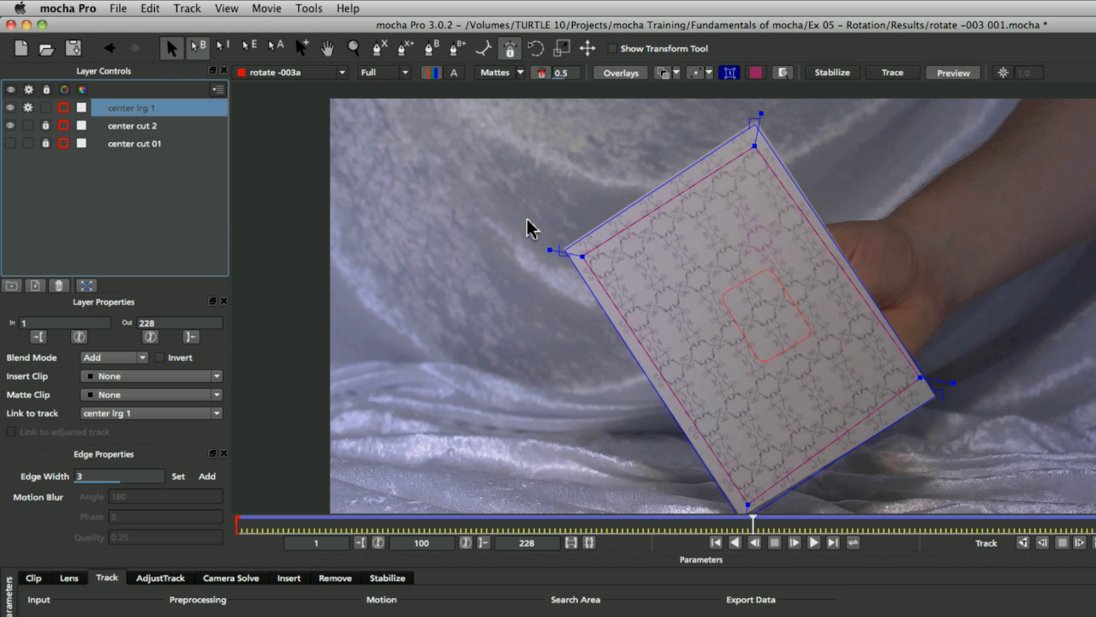
click(154, 127)
shift+click(143, 110)
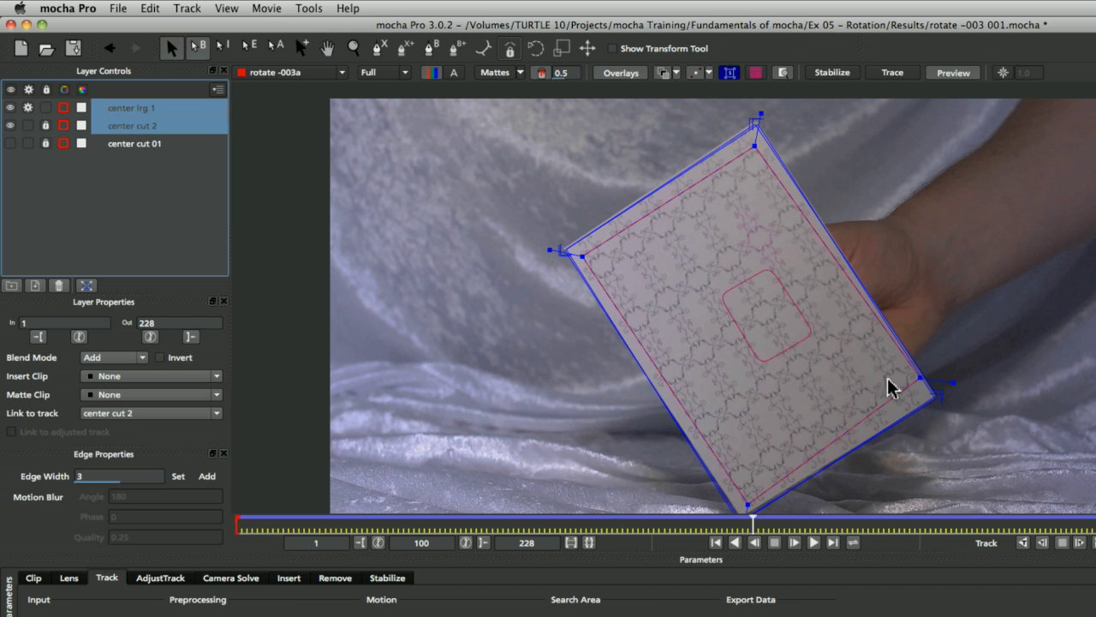
Examine the card's upper corner closely at frame 100 and compare how each layer's surface corner fits it
key(z)
click(751, 110)
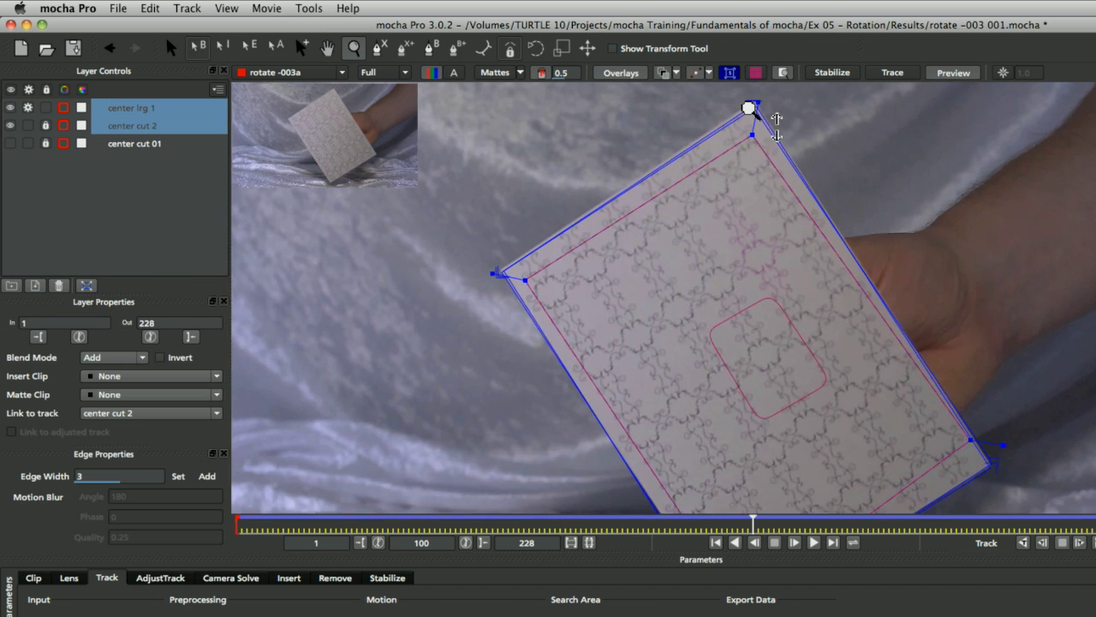
click(751, 205)
click(803, 147)
key(x)
drag(759, 371, 762, 435)
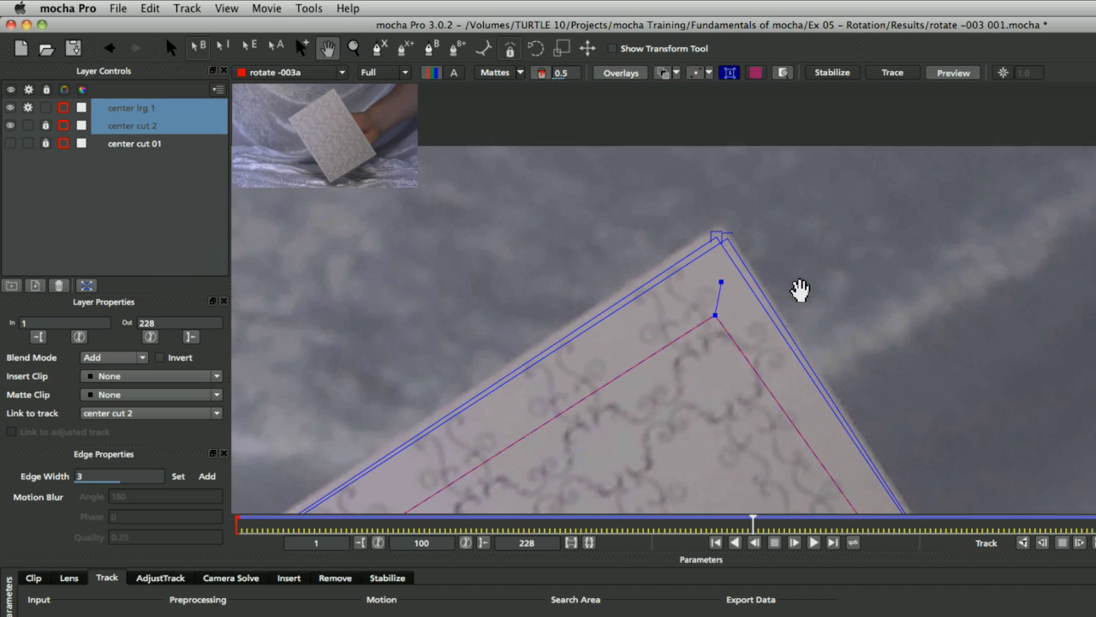
key(q)
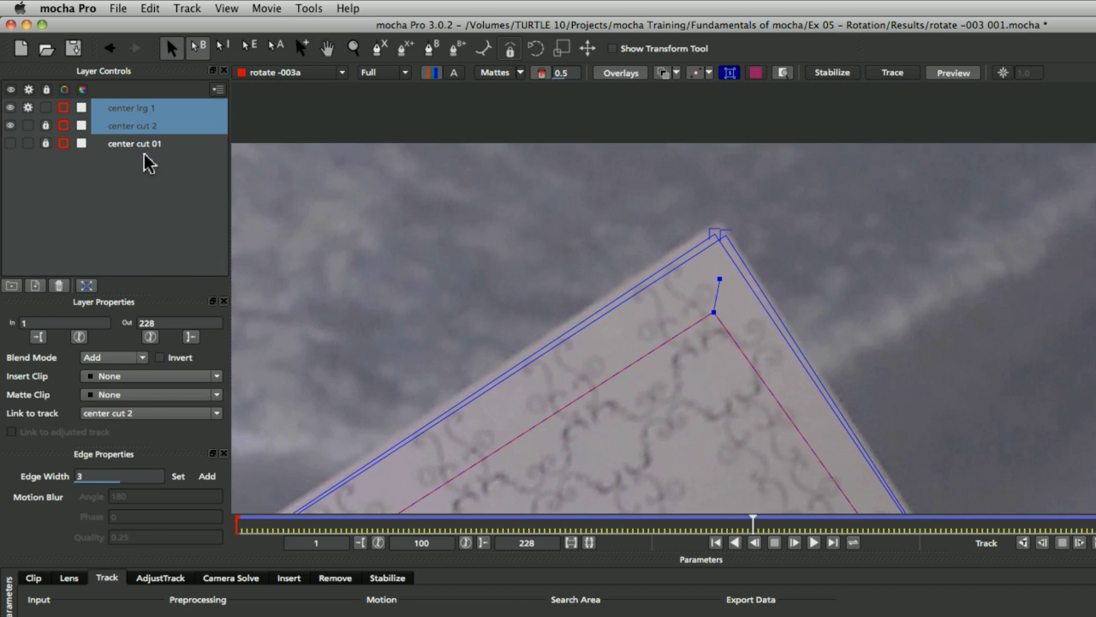
click(137, 127)
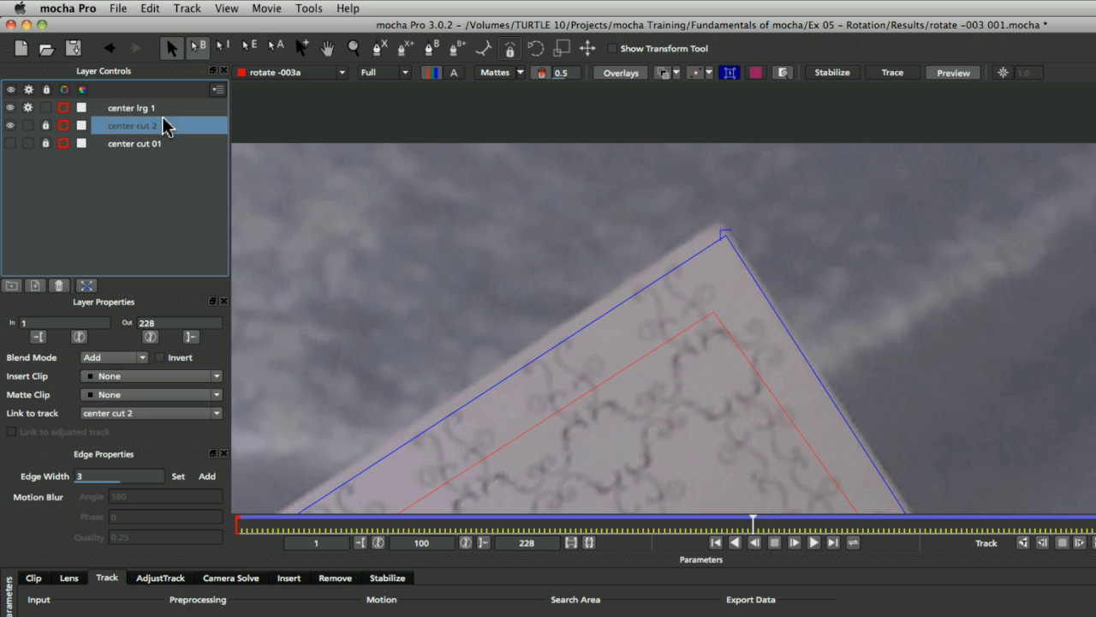
click(160, 109)
click(163, 127)
click(163, 110)
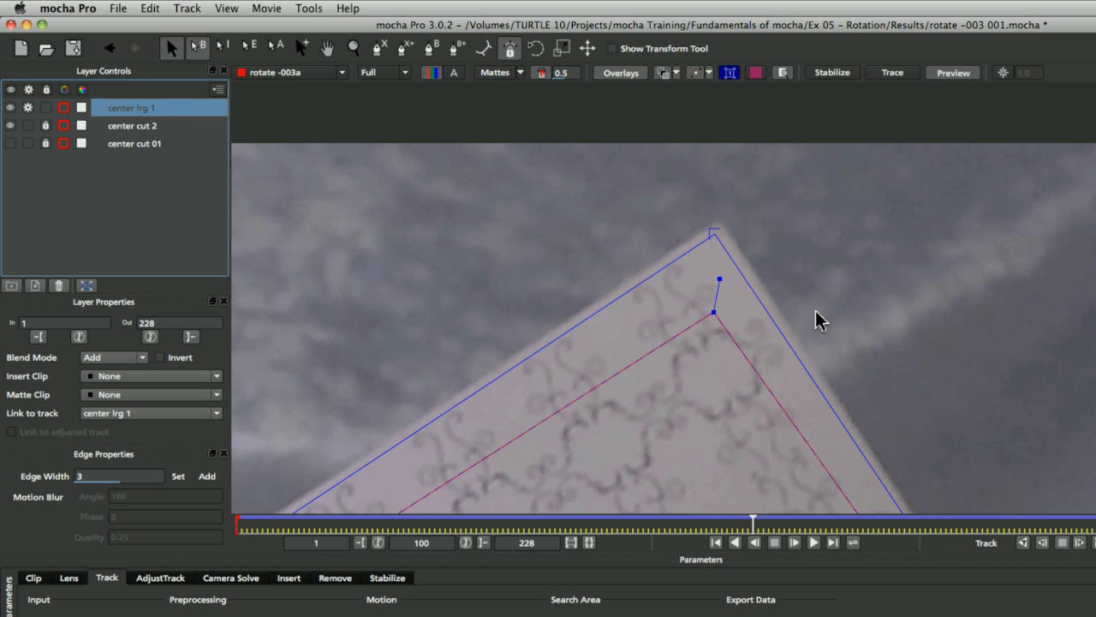
mouse_move(856, 256)
mouse_down()
mouse_move(839, 397)
mouse_move(788, 399)
mouse_move(751, 240)
mouse_move(831, 319)
mouse_move(783, 325)
mouse_up()
key(z)
click(142, 111)
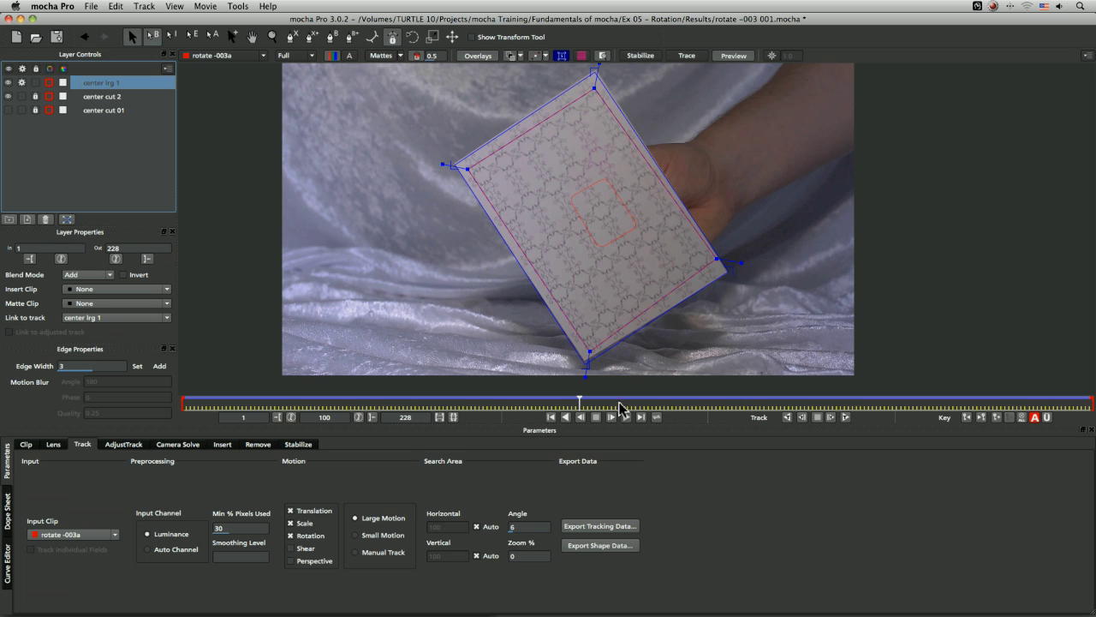
Hide "center cut 2" and the spline outlines, then scrub between frames 1 and 32 to check the "center lrg 1" surface
drag(574, 392, 137, 387)
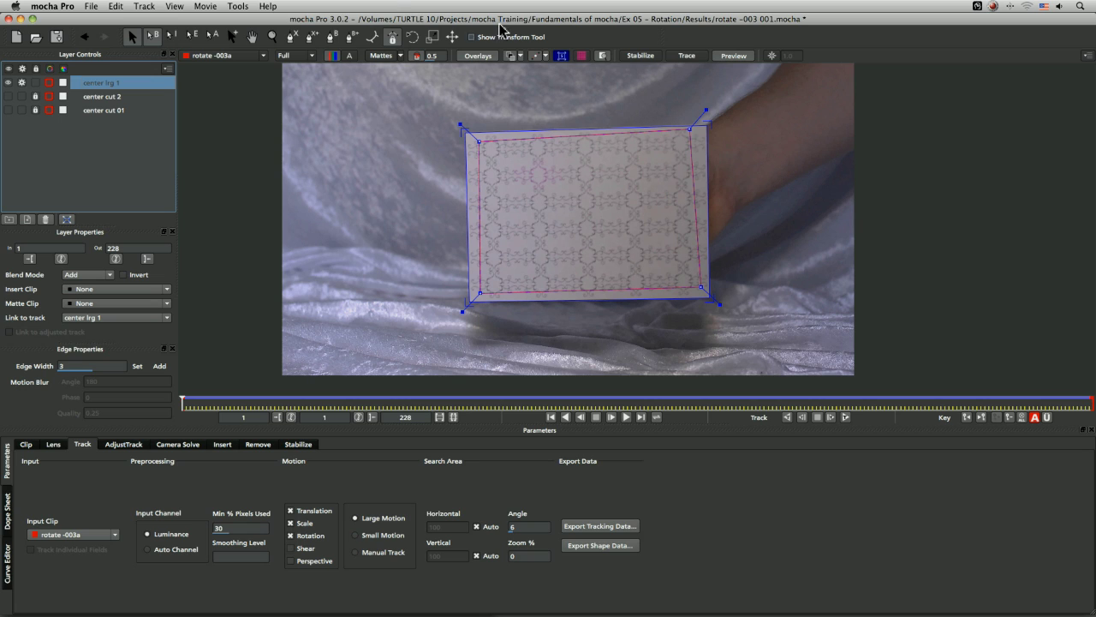
click(509, 56)
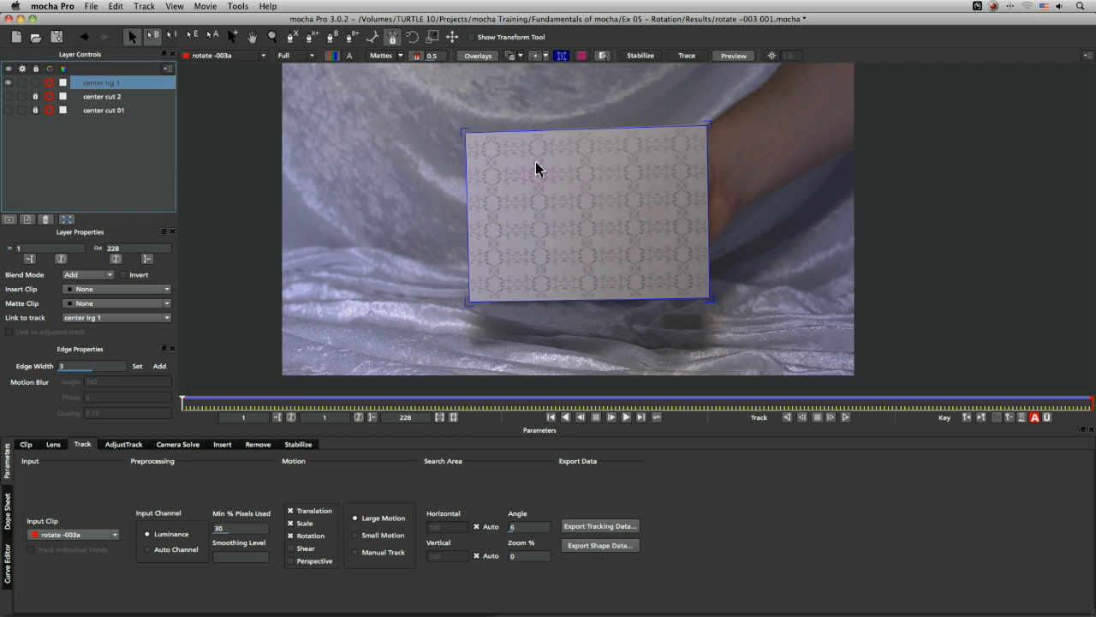
drag(208, 405, 306, 403)
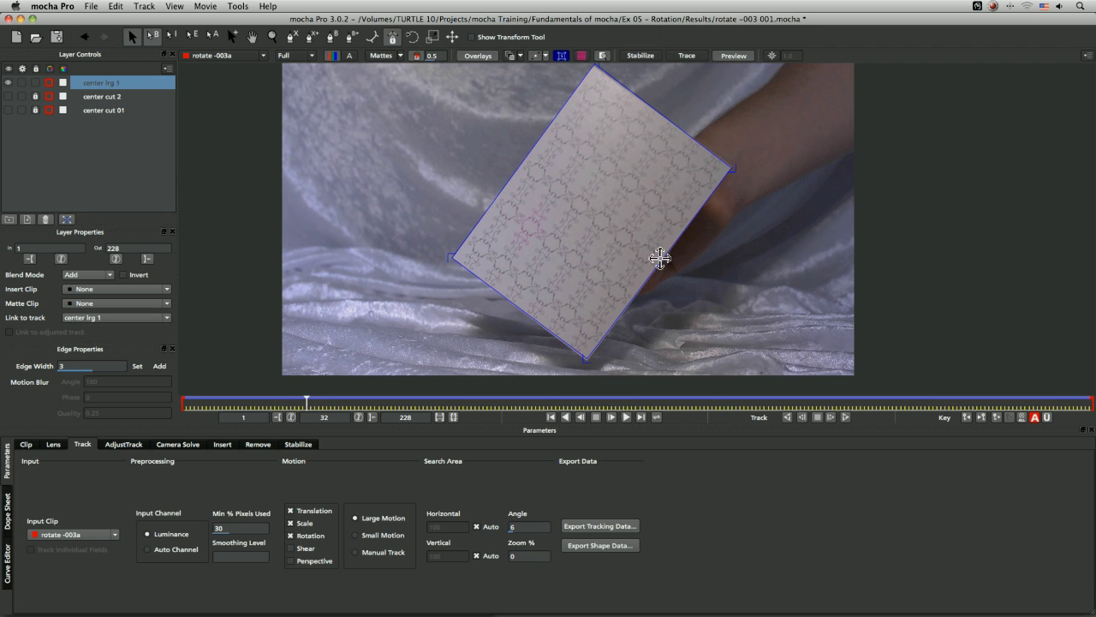
drag(310, 399, 182, 400)
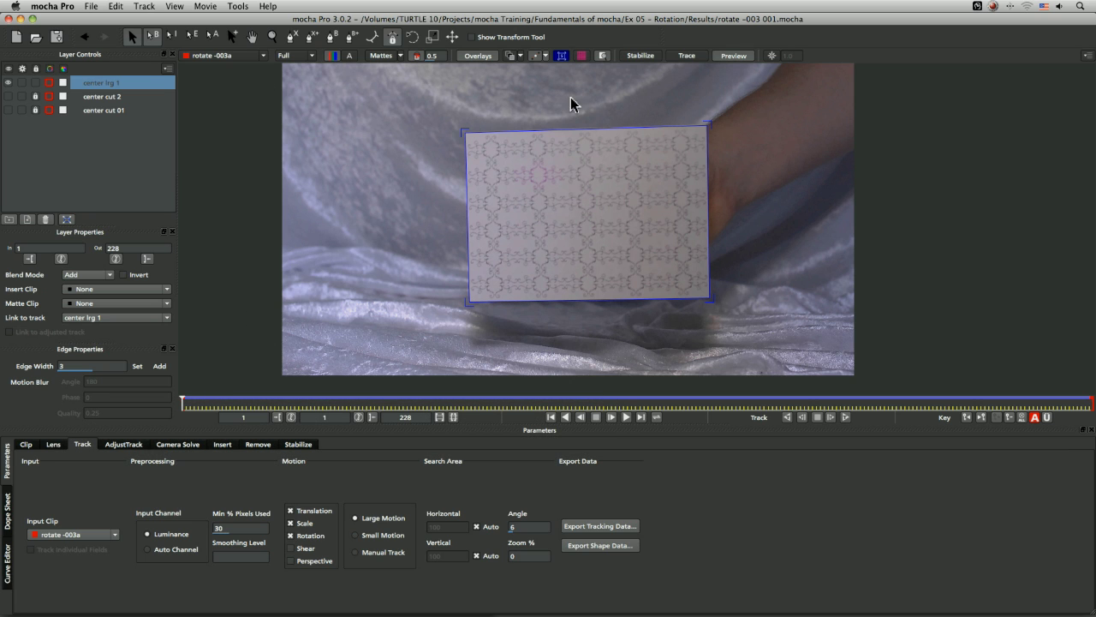
Step frame by frame from frame 1 to 15 and check the "center lrg 1" surface against the card's edges
click(203, 403)
drag(207, 404, 165, 414)
key(Right)
key(Right)
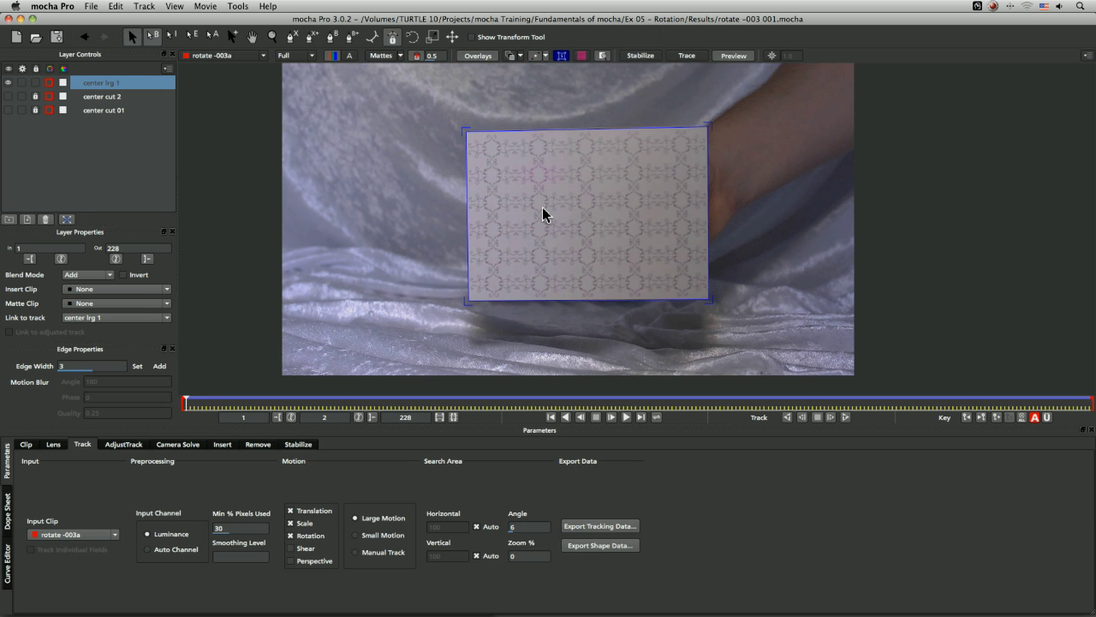
key(Right)
key(Right)
key(Right)
key(Right)
key(Right)
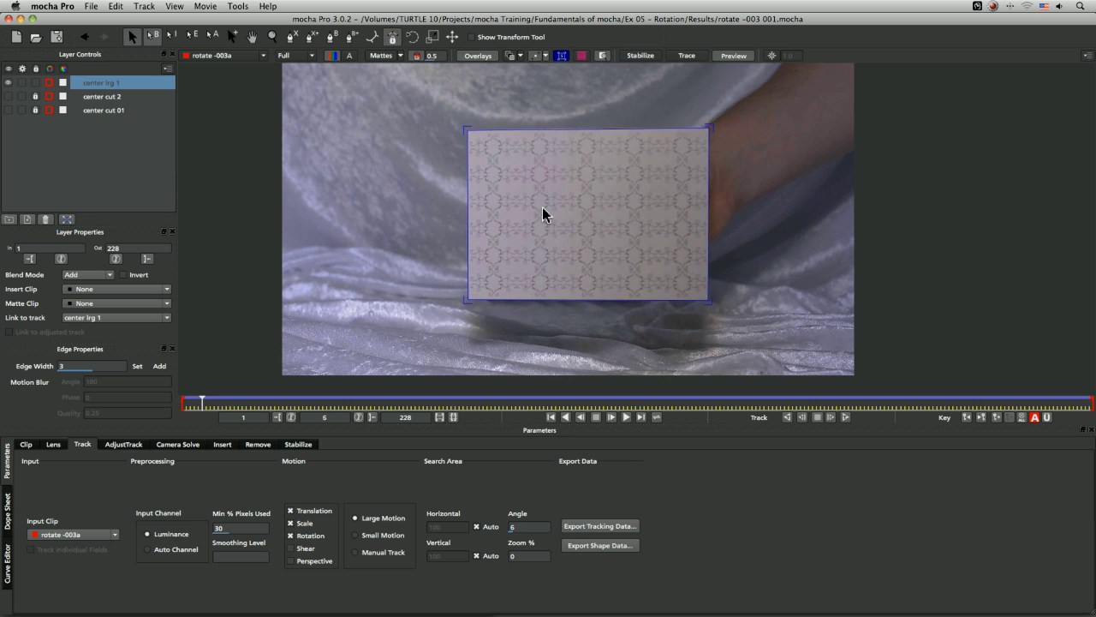
key(Right)
key(Right)
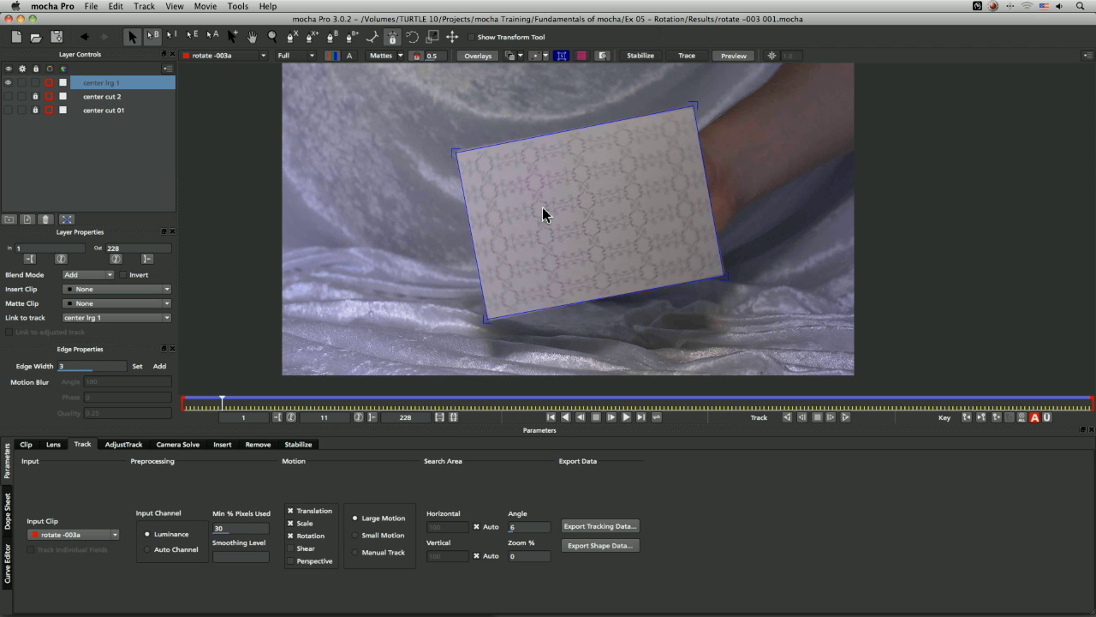
key(Right)
key(Right)
key(Right)
key(Right)
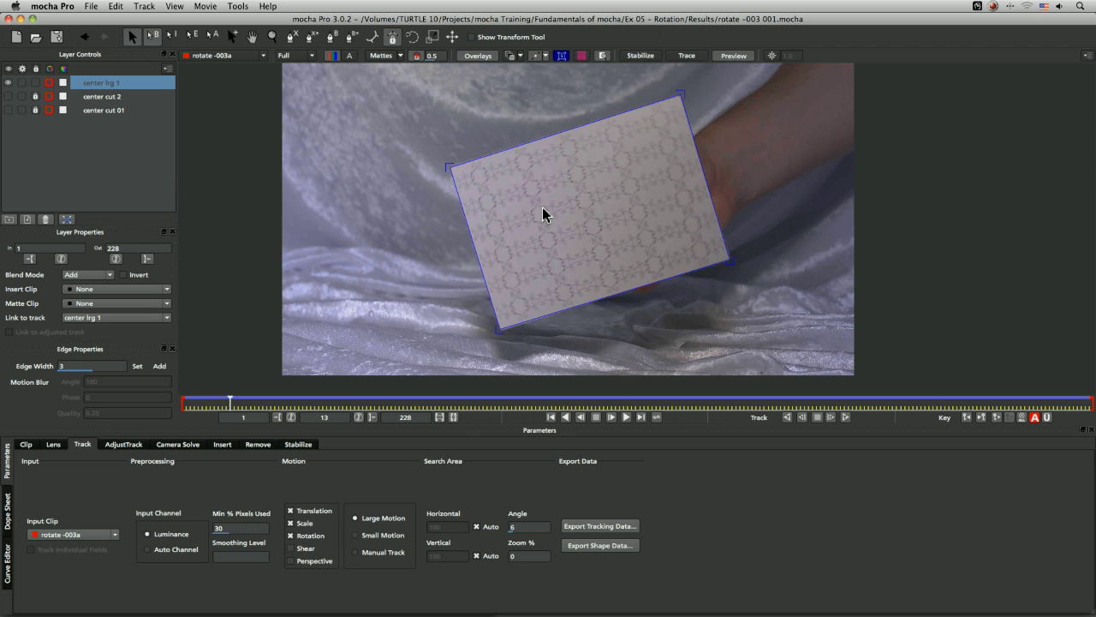
key(Right)
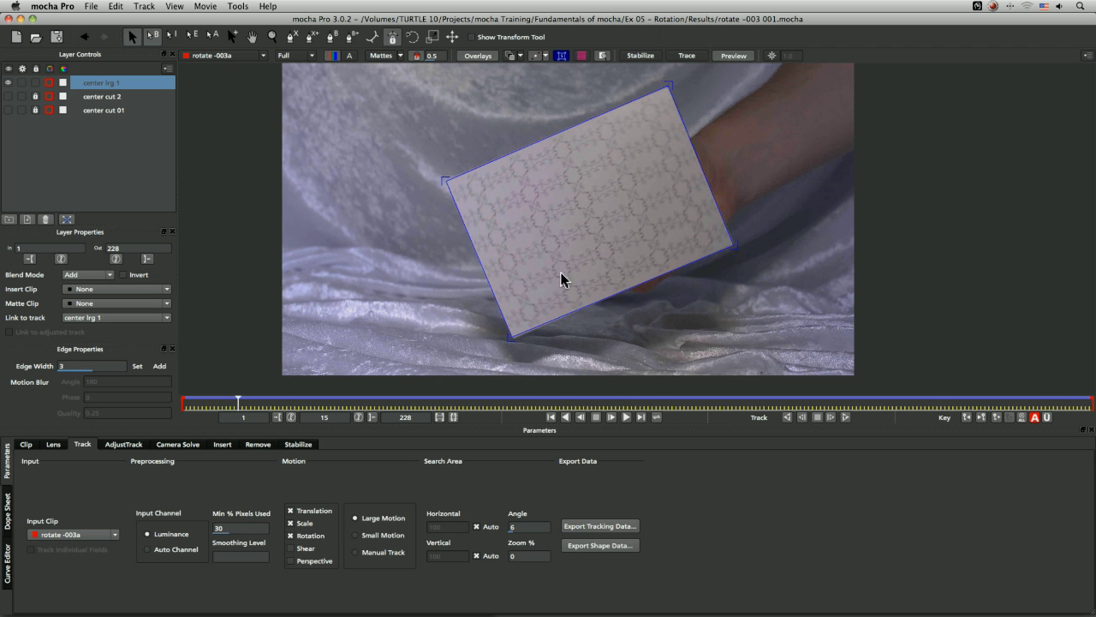
Examine the card's lower corner closely while stepping forward to frame 22 to check the surface for drift
key(z)
drag(519, 349, 514, 292)
key(Right)
key(Right)
key(Right)
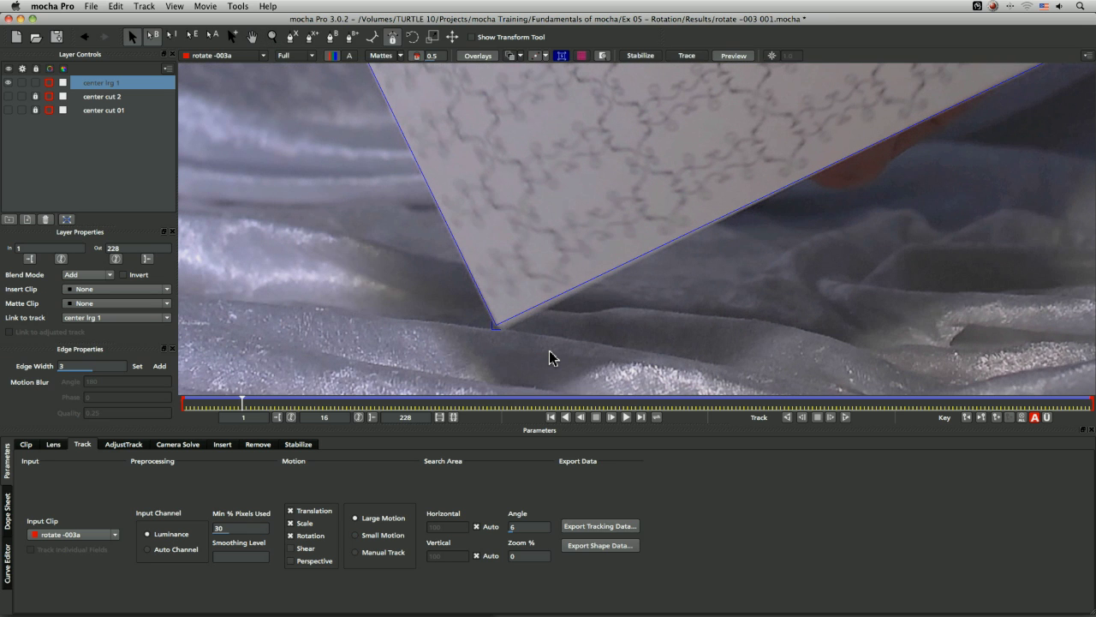
key(Right)
key(Right)
key(Right)
key(Right)
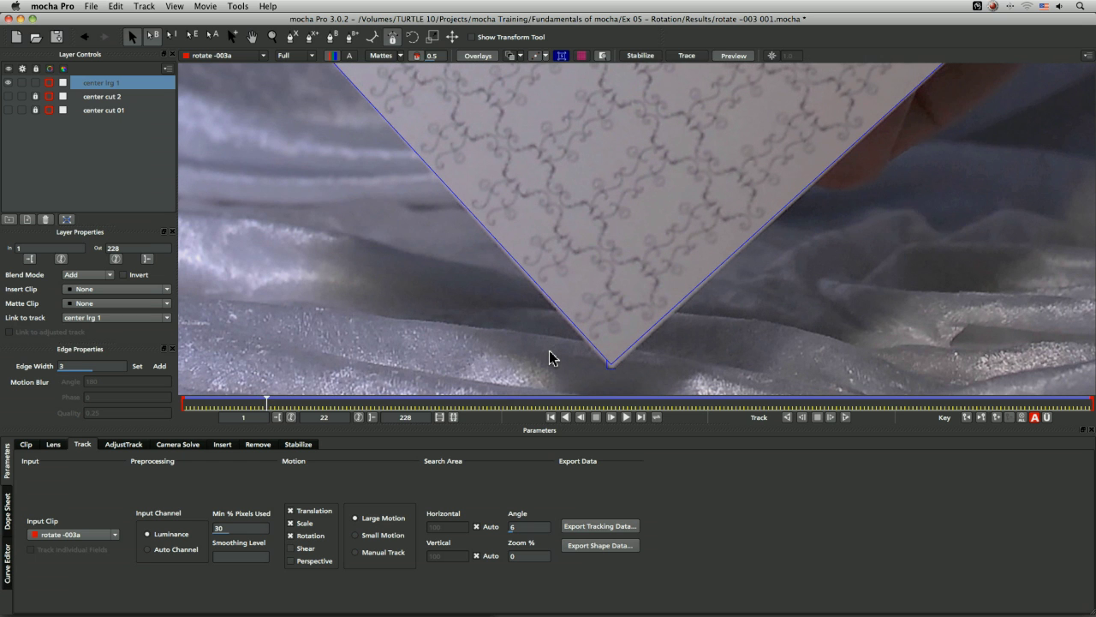
Step back from frame 22 to frame 7 and check the surface's fit along the card's bottom edge
key(Left)
key(Left)
key(Left)
key(Left)
key(Left)
key(Left)
key(Left)
key(Left)
key(Left)
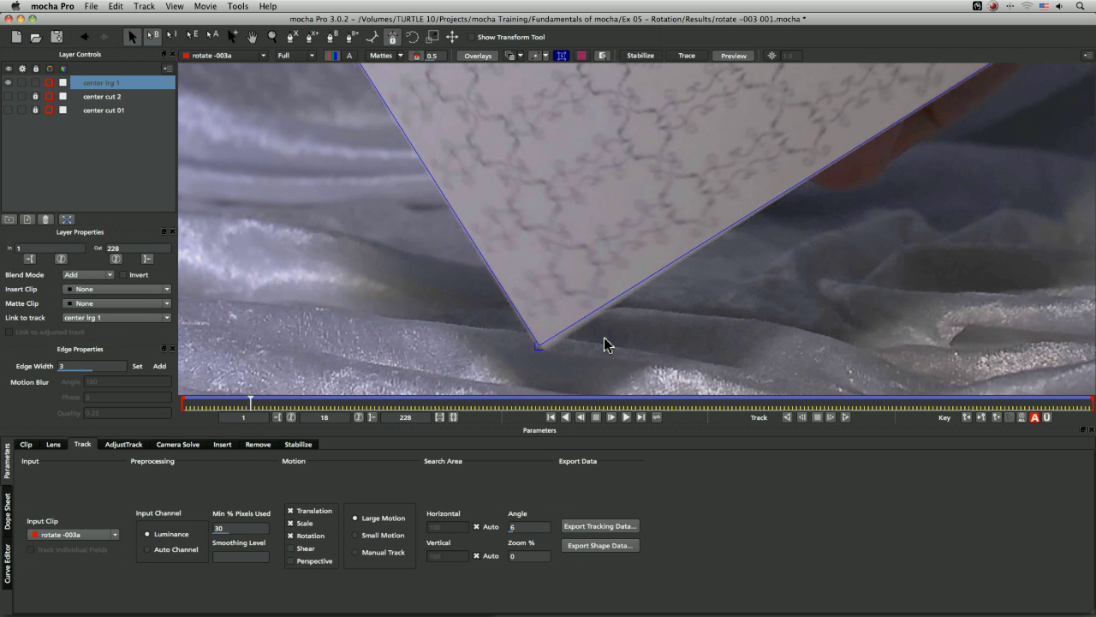
key(Left)
key(Left)
key(Left)
key(Left)
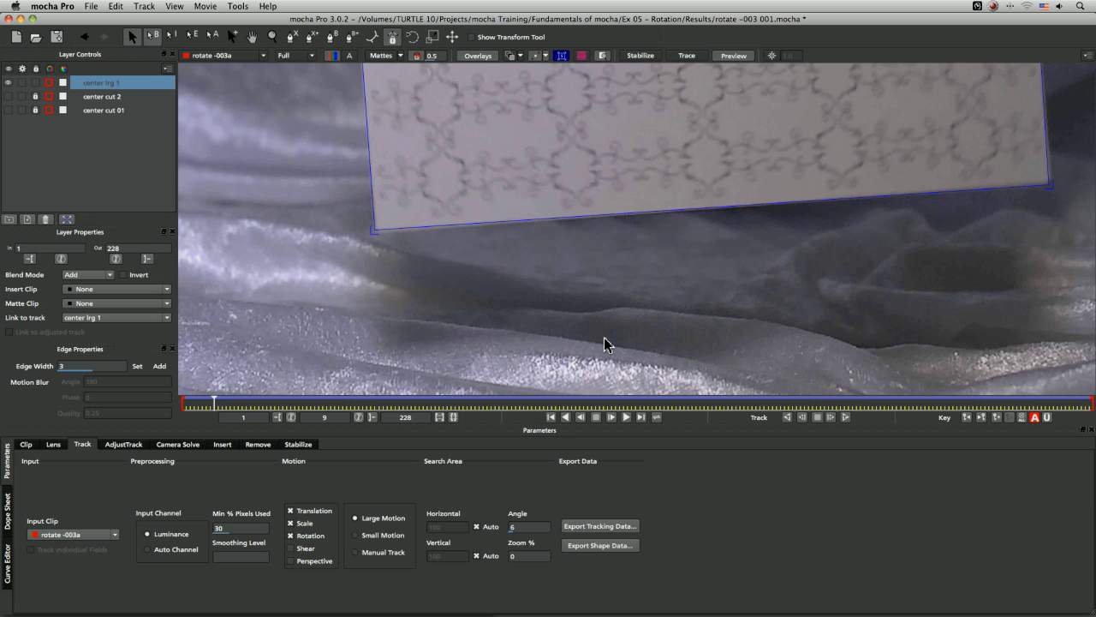
key(Left)
key(Left)
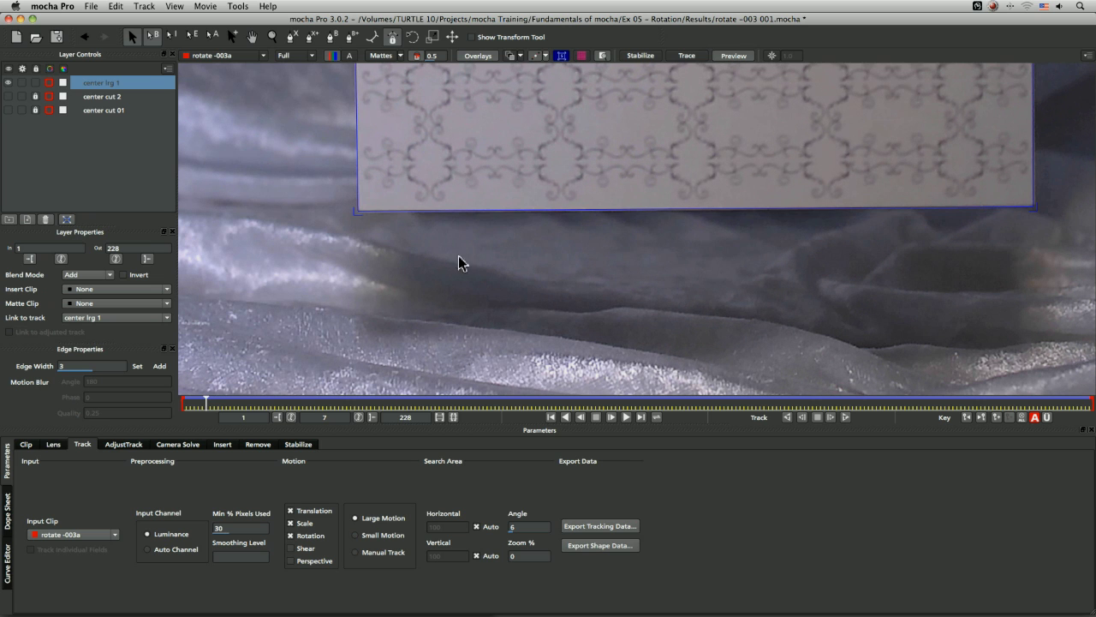
Start AdjustTrack on "center lrg 1" with frame 7 as the master reference frame for the surface corners
key(z)
click(429, 329)
scroll(430, 330, down, 3)
key(x)
mouse_move(428, 318)
mouse_down()
mouse_move(440, 333)
mouse_move(433, 326)
mouse_up()
key(s)
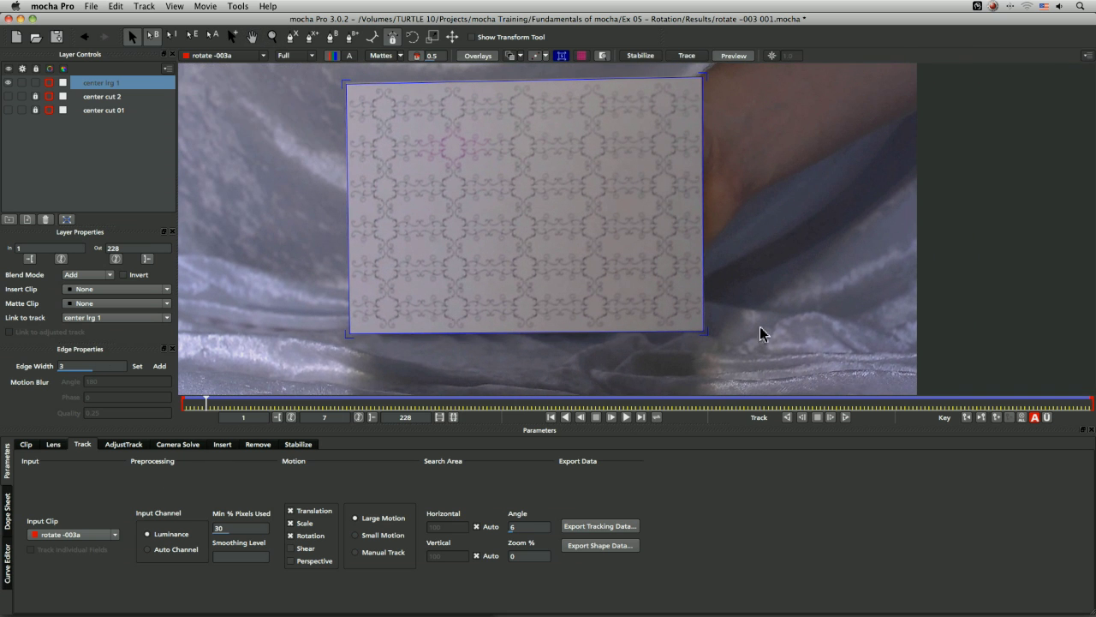
click(125, 445)
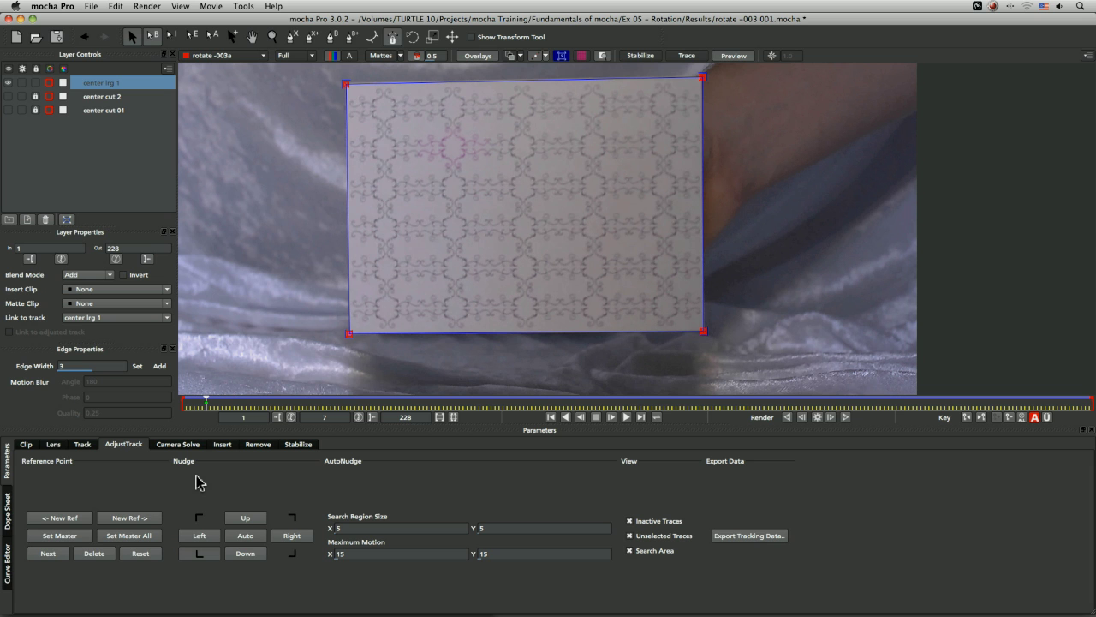
Compare the lower-left reference corner at frame 15 with the master frame and return to frame 7
key(space)
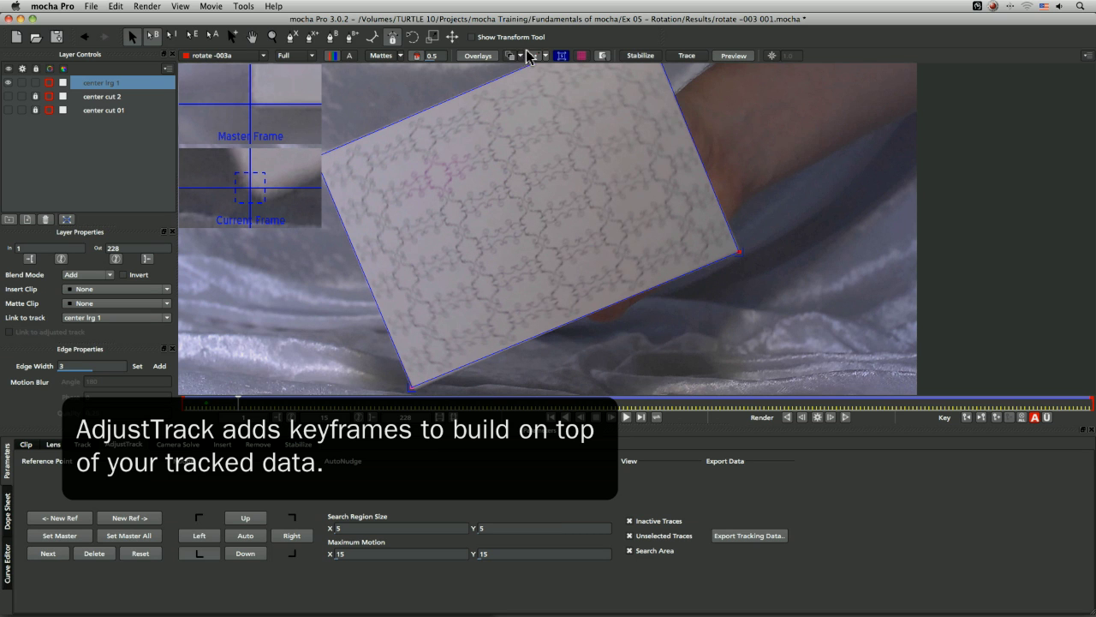
key(x)
drag(291, 343, 411, 345)
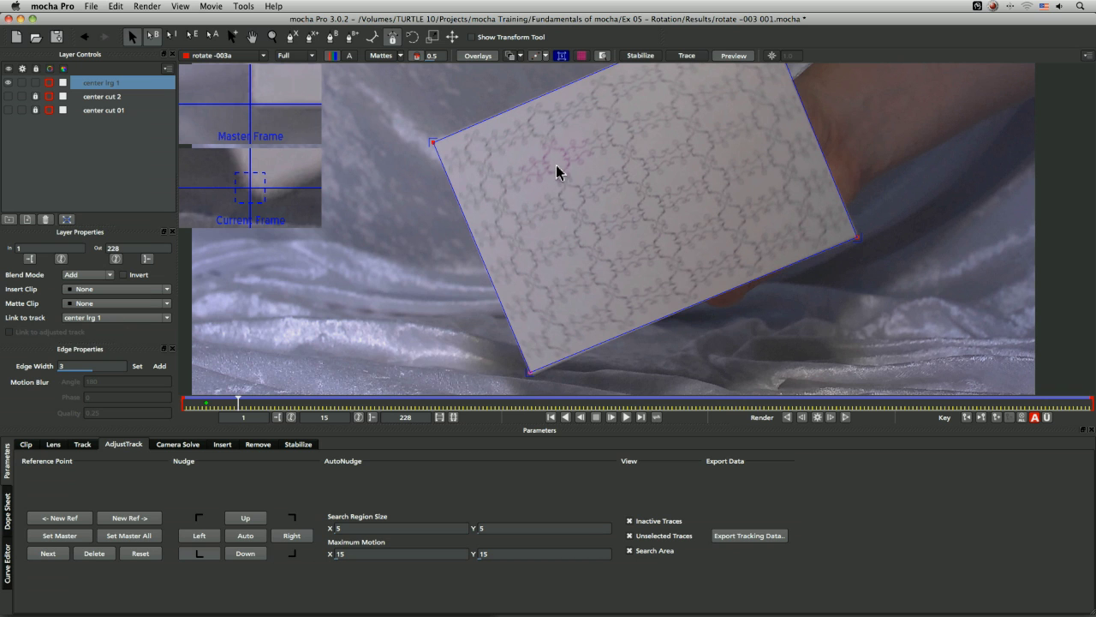
drag(240, 403, 205, 406)
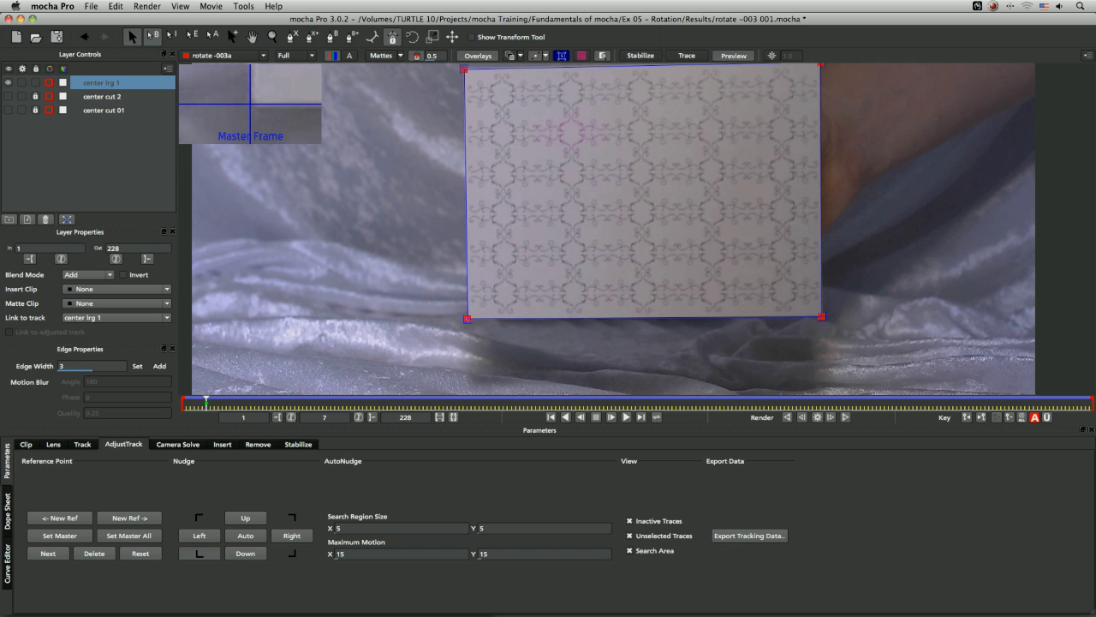
Step forward from frame 7 to frame 24, comparing the lower-left corner in the current frame view with the master frame
key(Right)
key(Right)
key(Right)
key(Right)
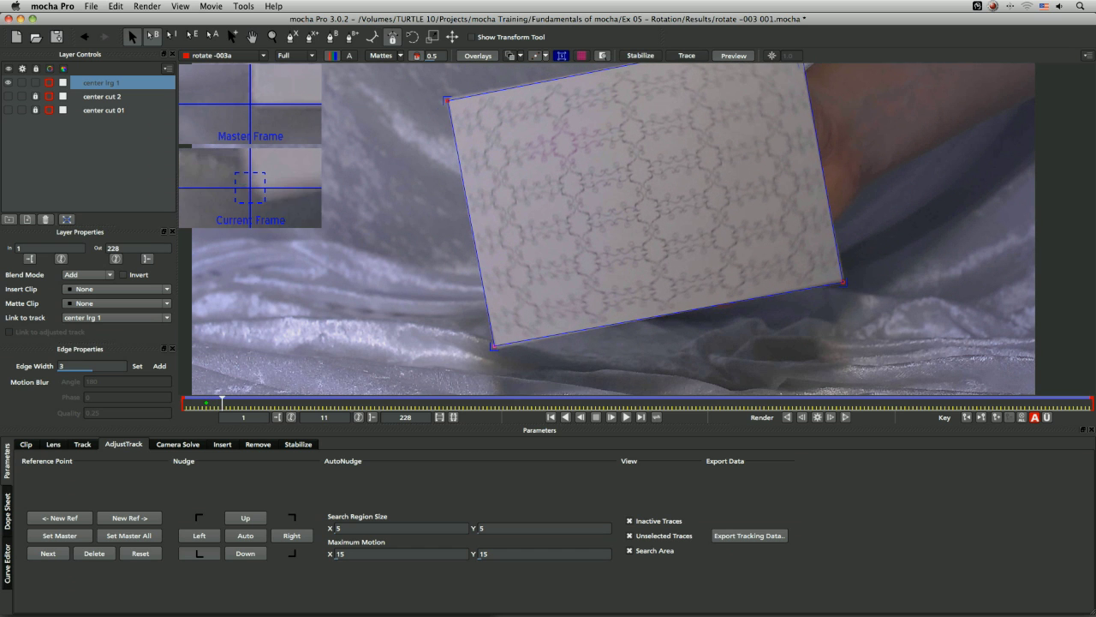
key(Right)
key(Right)
key(Right)
key(Right)
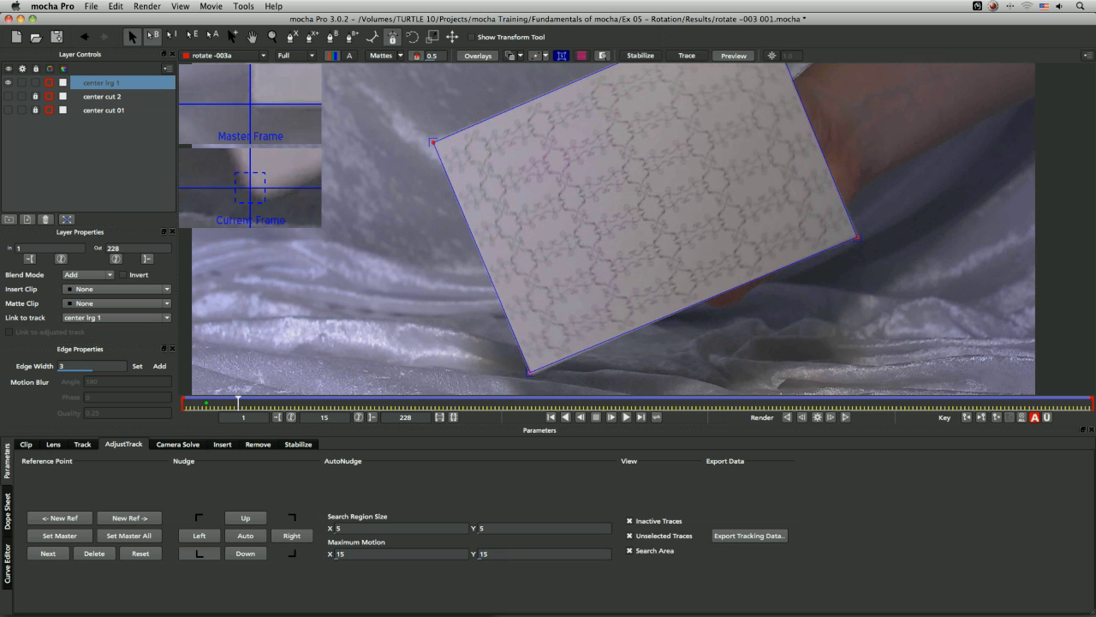
key(Right)
key(Right)
key(Right)
key(Right)
key(Right)
key(Right)
key(Right)
key(Right)
key(Right)
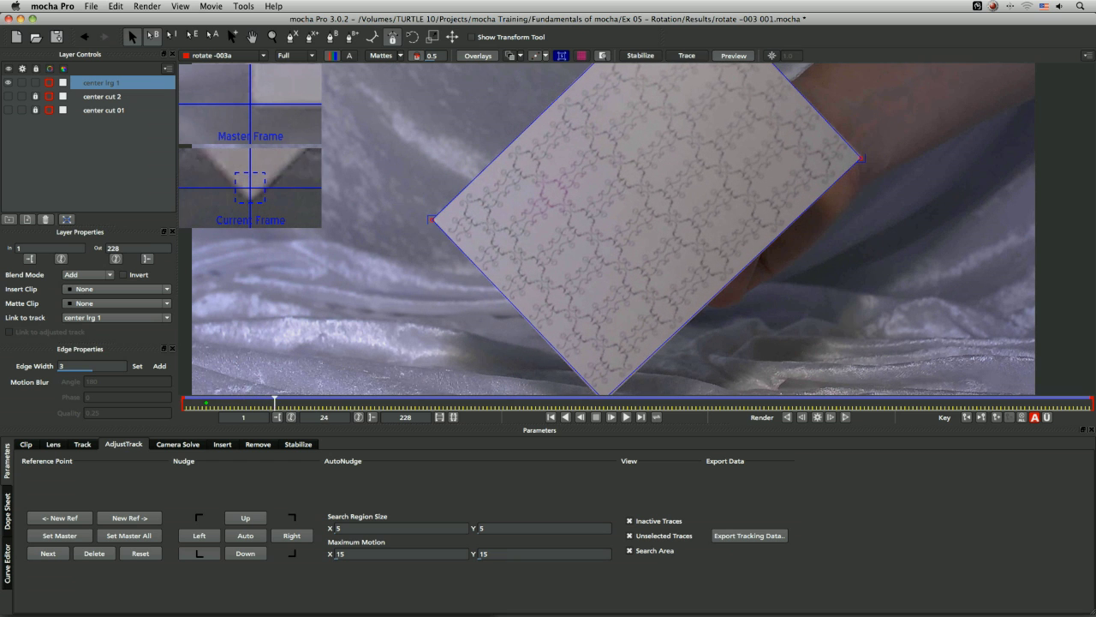
Step back and forth around frames 22 to 24 to look for drift and sharpness at the lower-left corner
key(Left)
key(Right)
key(Left)
key(Right)
key(Left)
key(Right)
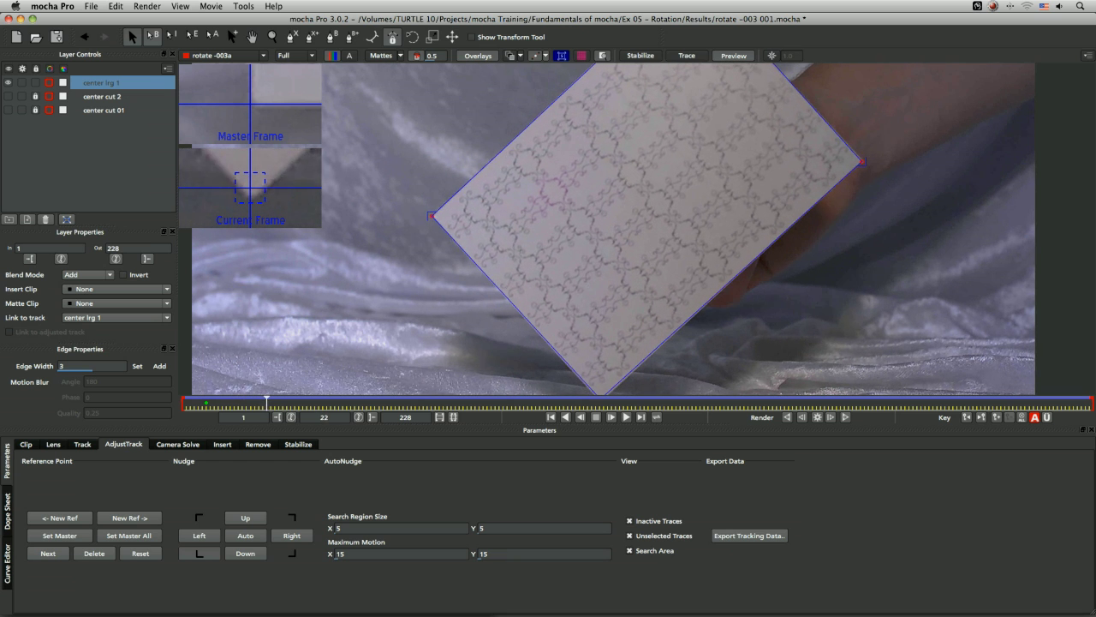
key(Right)
key(Right)
key(Right)
key(Right)
key(Left)
key(Left)
key(Left)
key(Left)
key(Left)
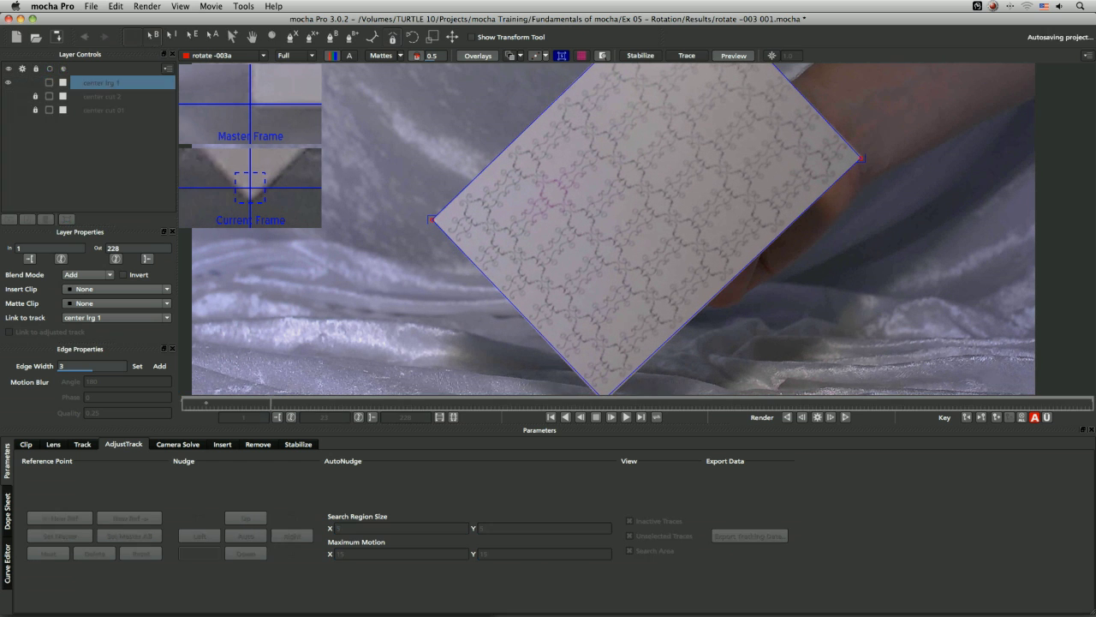
Go back to frame 18 and compare the lower-left corner's motion blur in the neighbouring frames
key(Left)
key(Left)
key(Left)
key(Left)
key(Left)
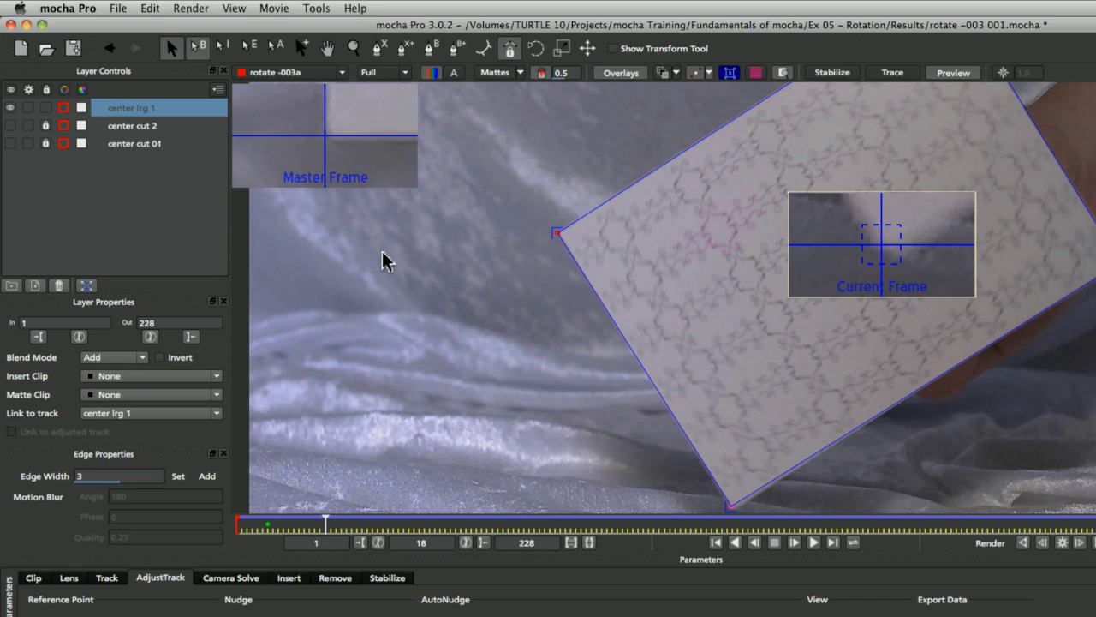
key(Right)
key(Right)
key(Left)
key(Left)
key(Right)
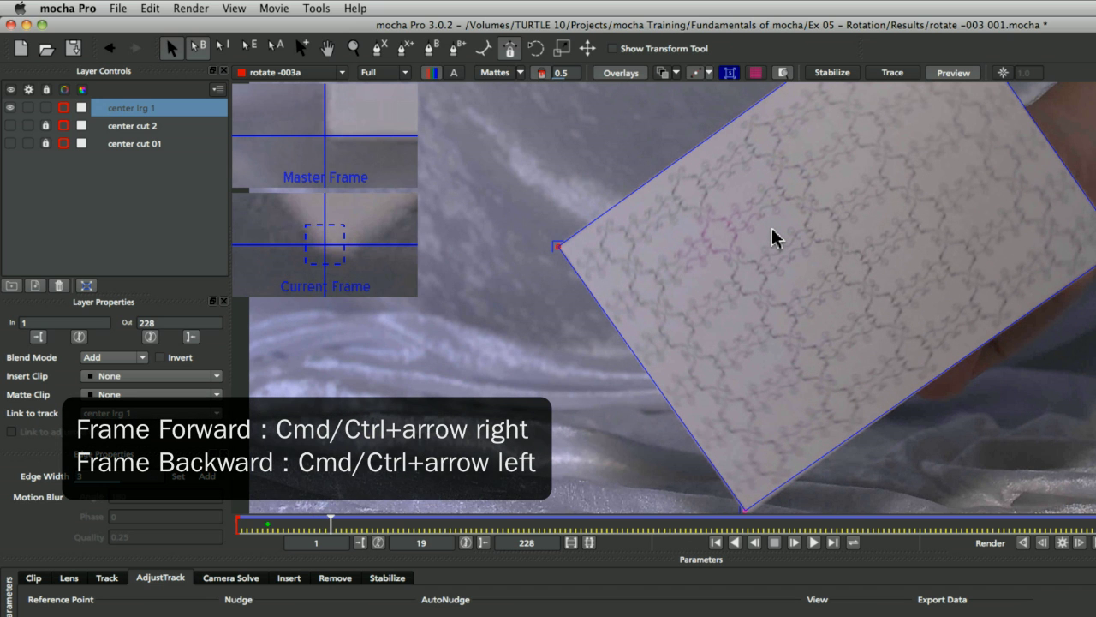
Compare the frames up to 24, settle on frame 23 and auto-nudge the lower-left corner's reference point there
key(Right)
key(Right)
key(Right)
key(Left)
key(Left)
key(Right)
key(Right)
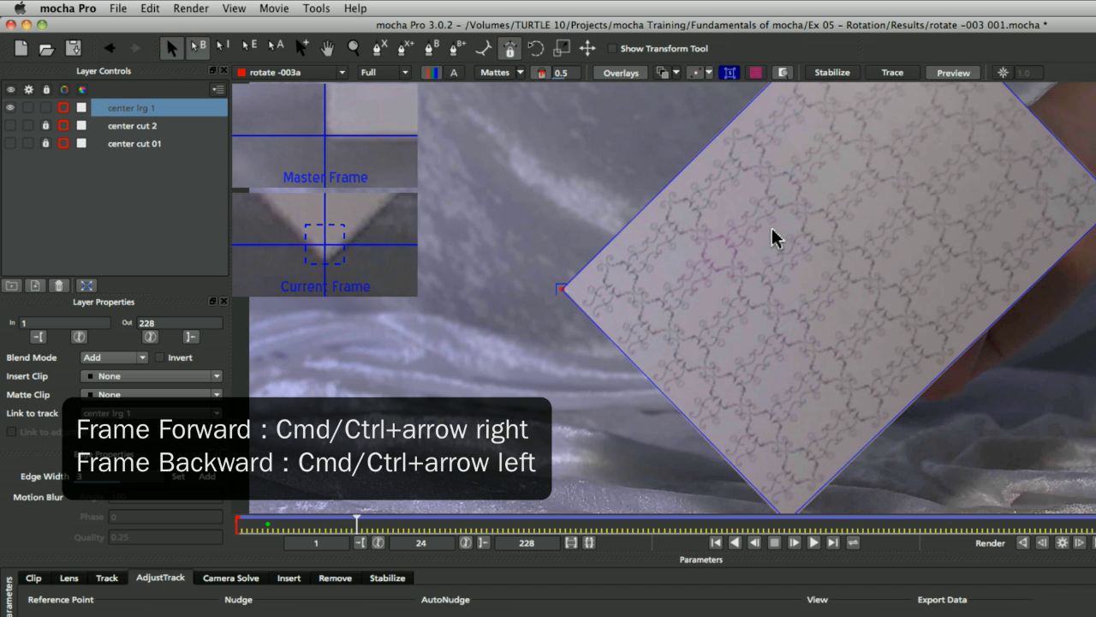
key(Right)
key(Left)
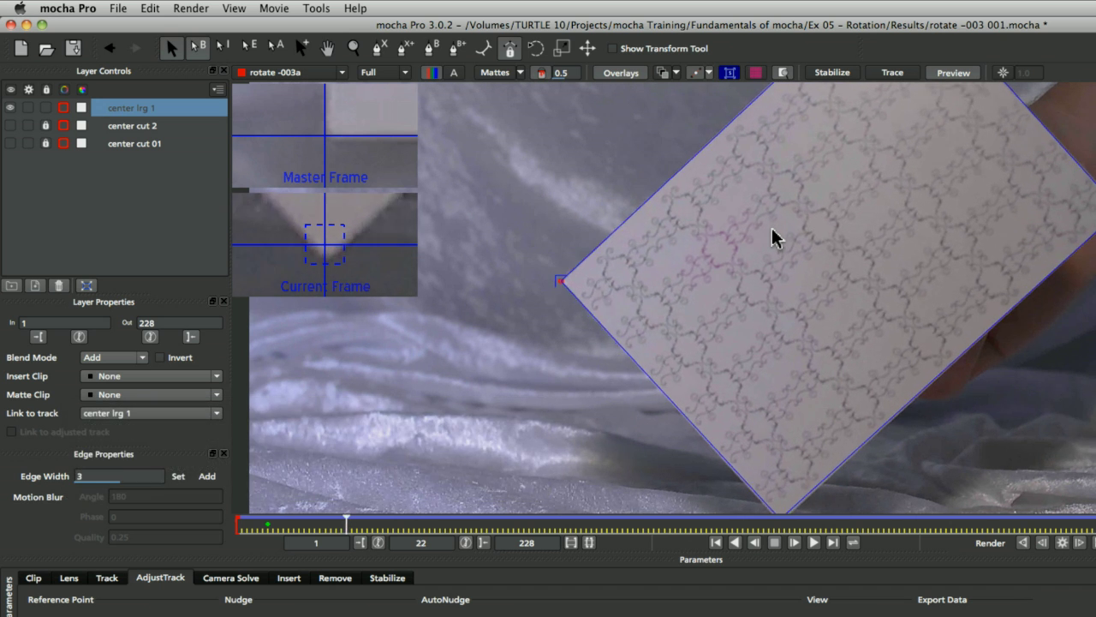
key(Right)
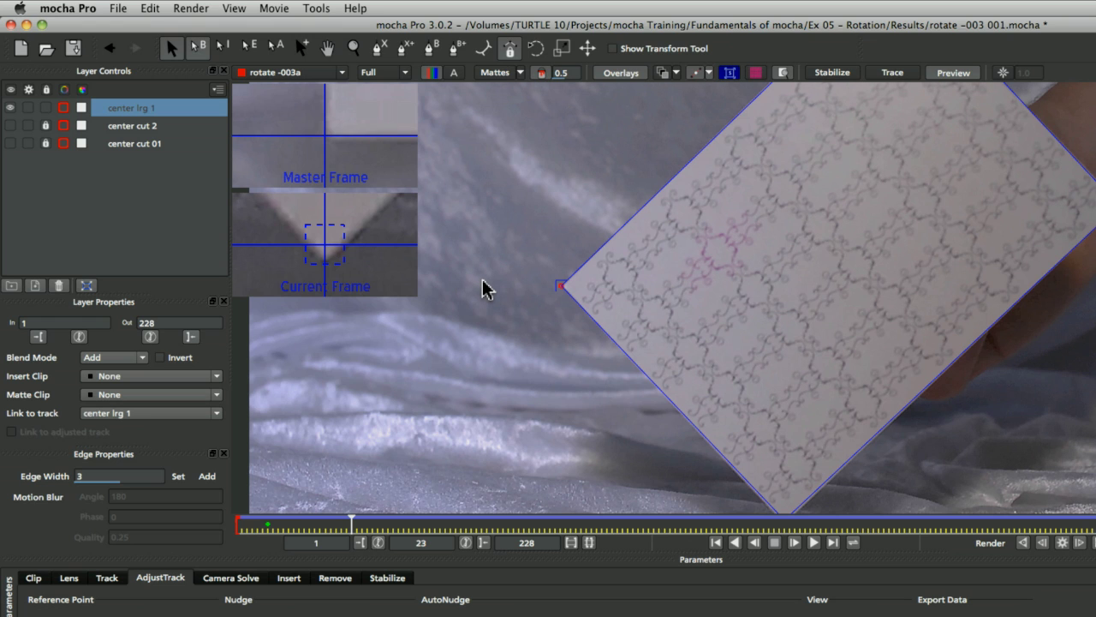
key(Right)
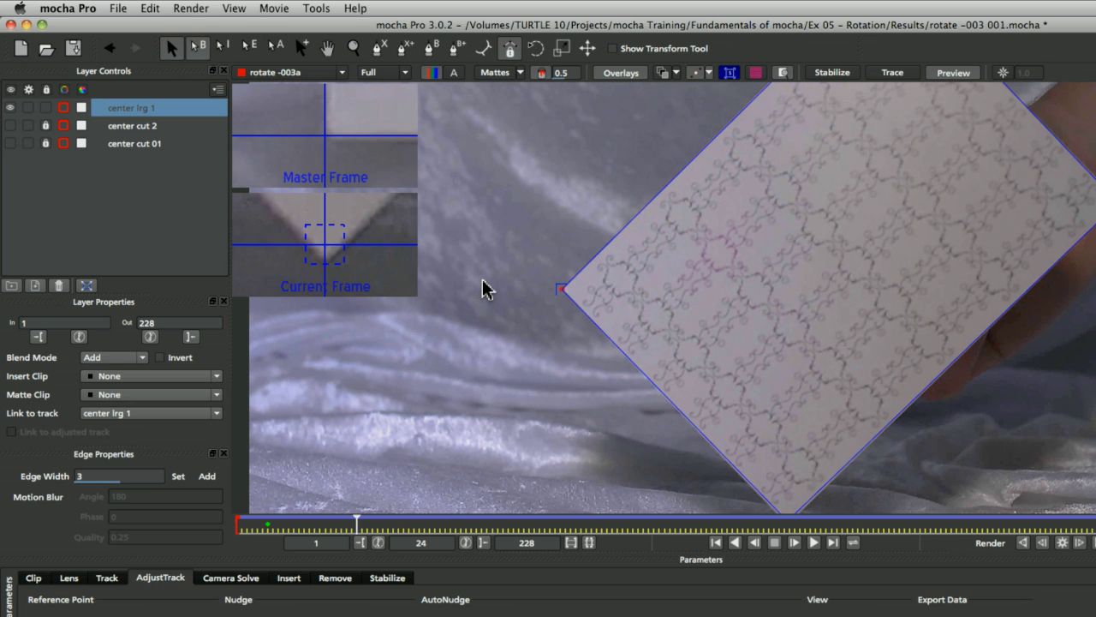
key(Left)
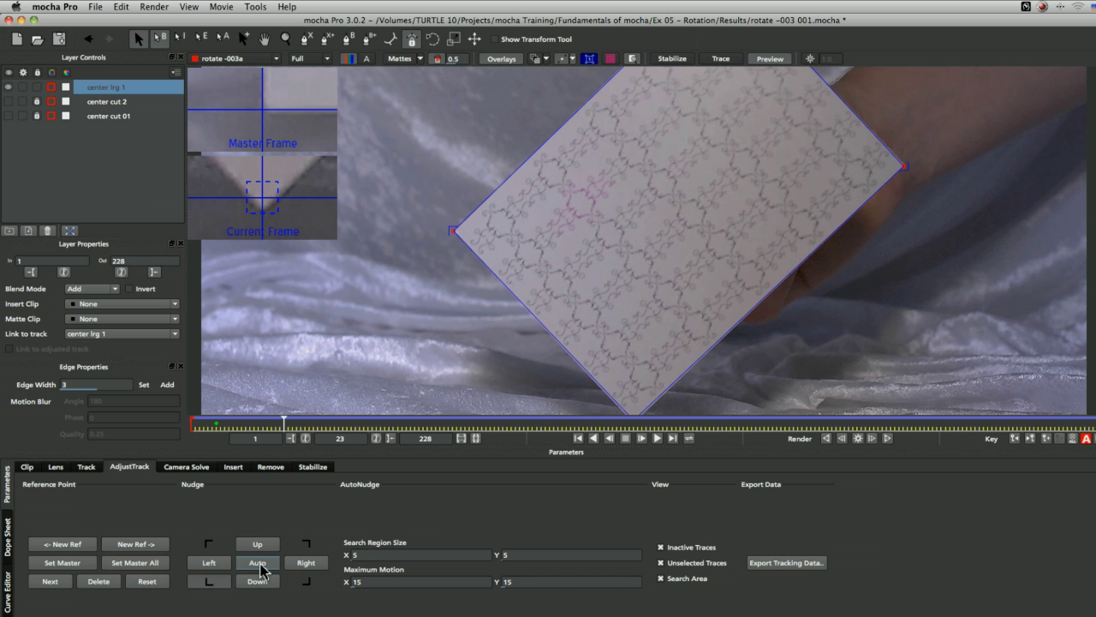
click(261, 572)
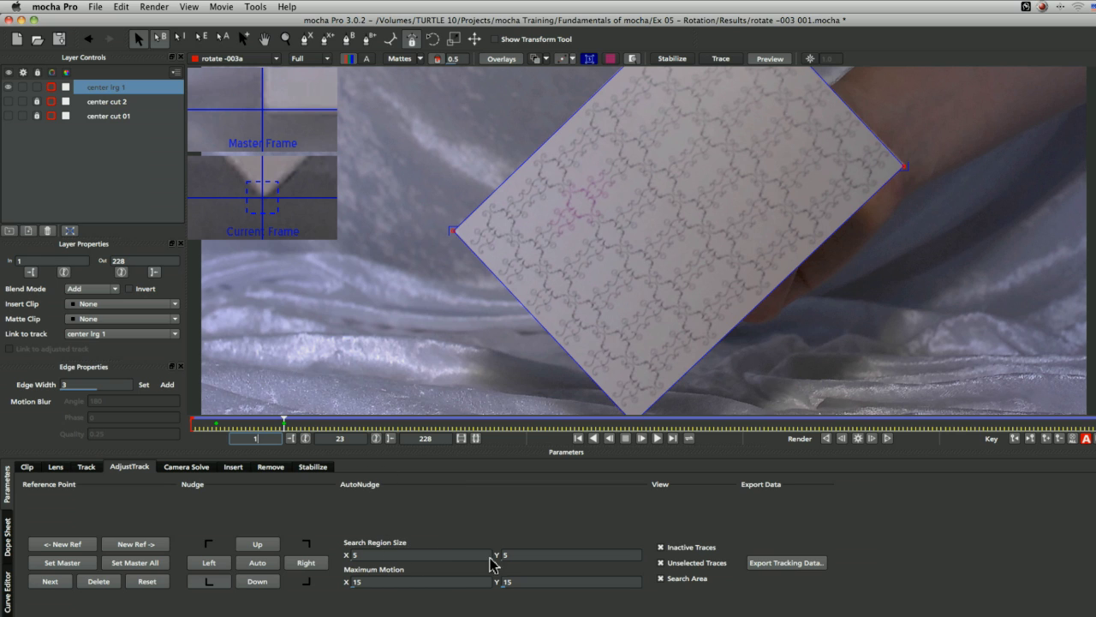
Set the AutoNudge search region size to X 5 and Y 5 and open the horizontal maximum motion for editing
mouse_move(374, 556)
mouse_down()
mouse_move(561, 554)
mouse_move(380, 555)
mouse_up()
click(407, 554)
text(5)
key(Tab)
click(406, 555)
text(5)
key(Tab)
drag(251, 426, 175, 429)
click(407, 581)
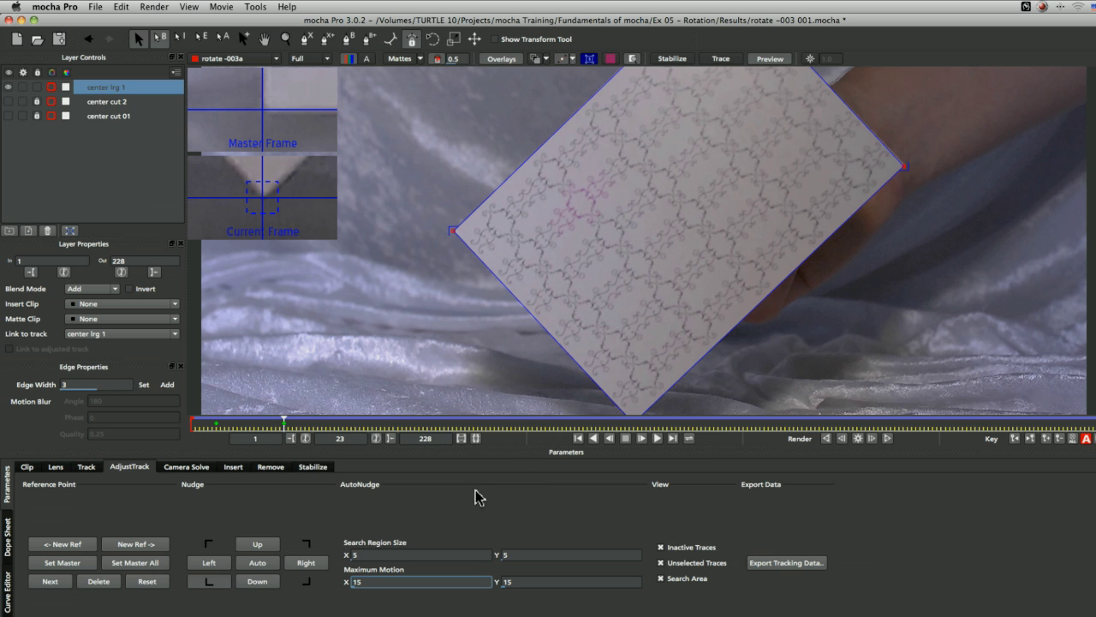
Step back to frame 13 and auto-nudge the lower-left corner's reference point there
click(610, 439)
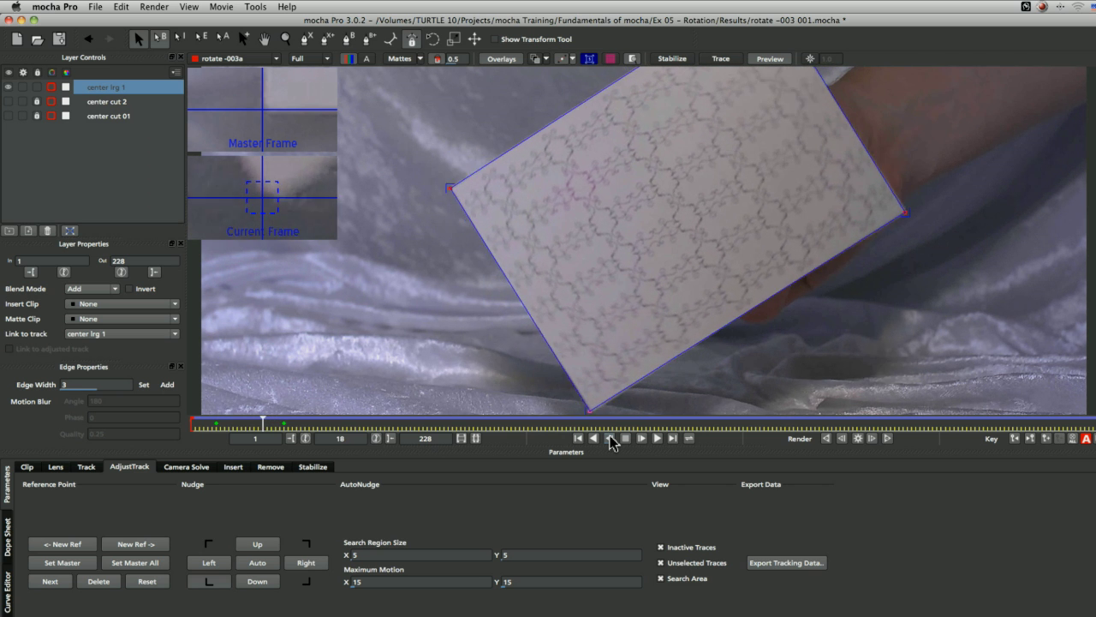
click(610, 437)
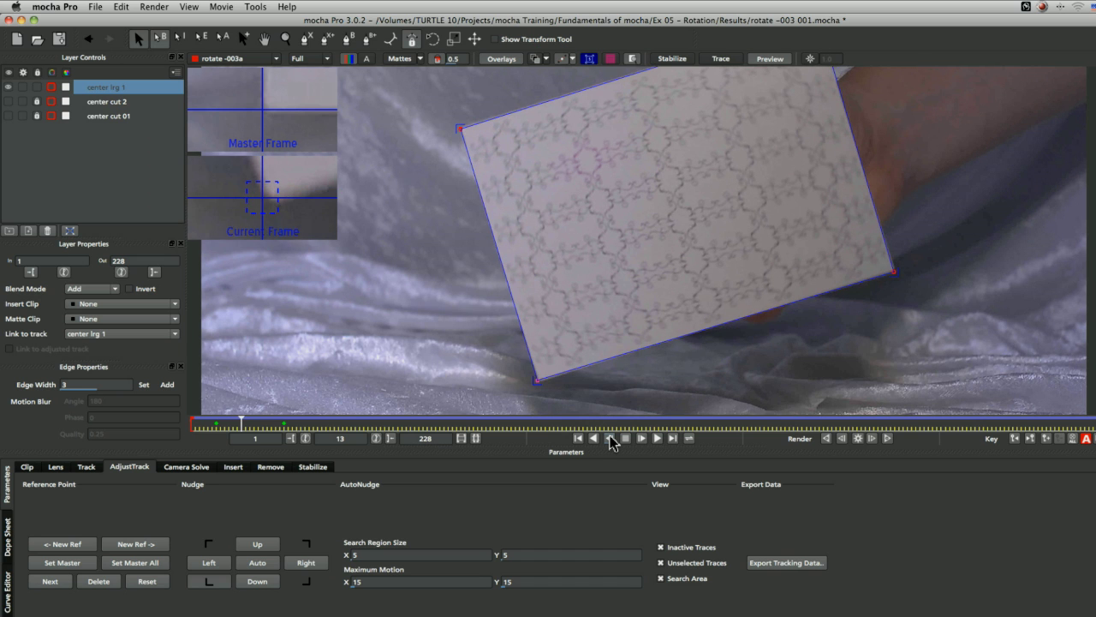
click(261, 565)
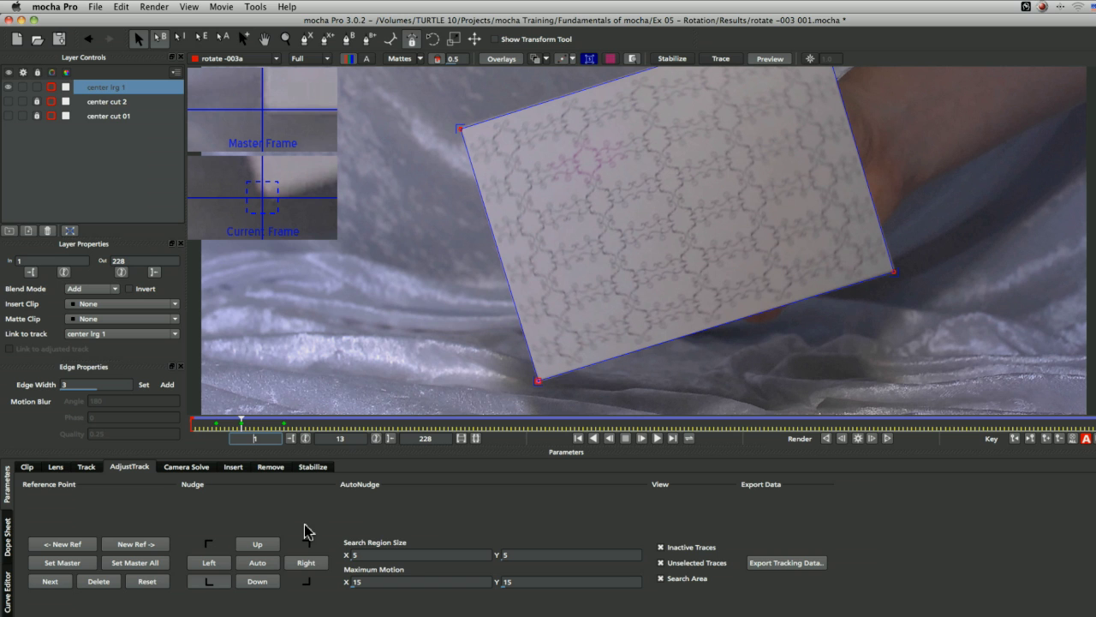
Review the adjusted lower-left corner against the master frame between frames 15 and 31, ending on frame 30
click(607, 440)
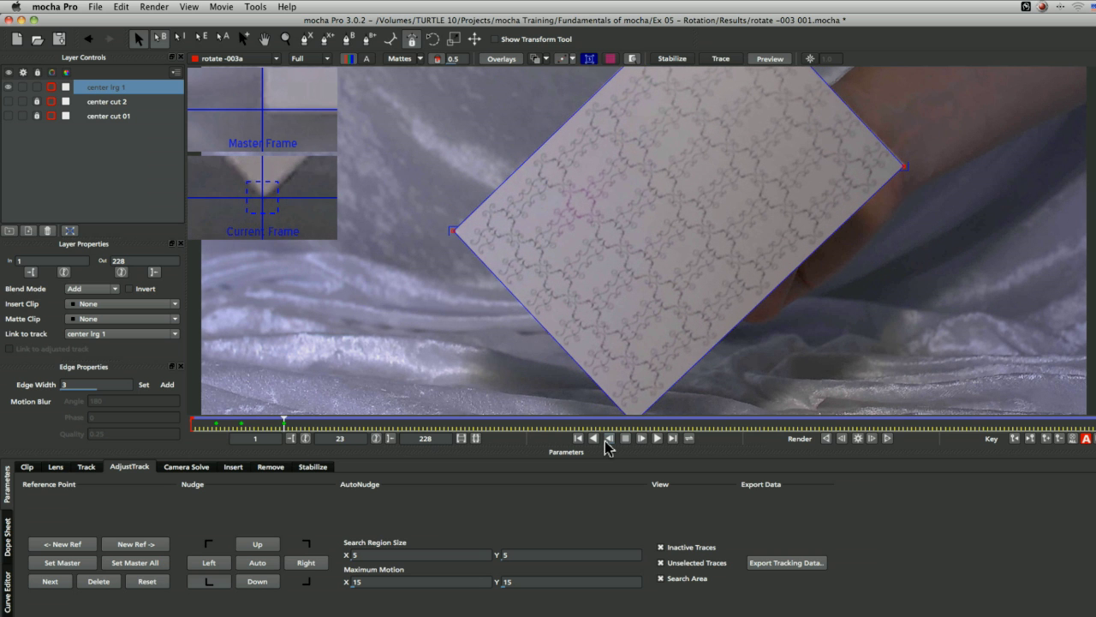
click(605, 440)
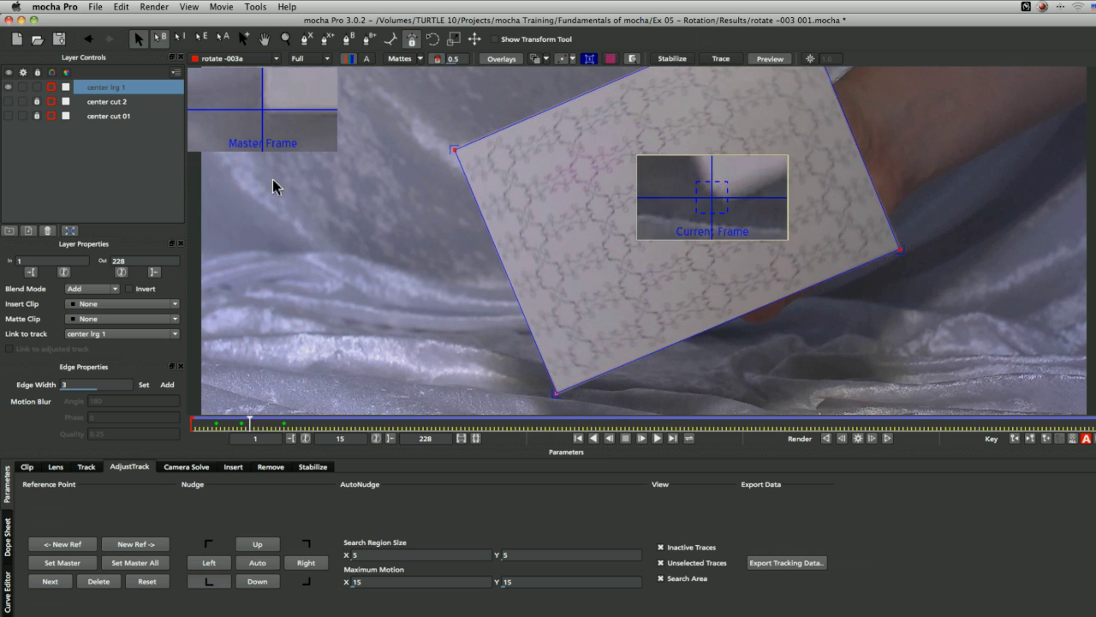
key(l)
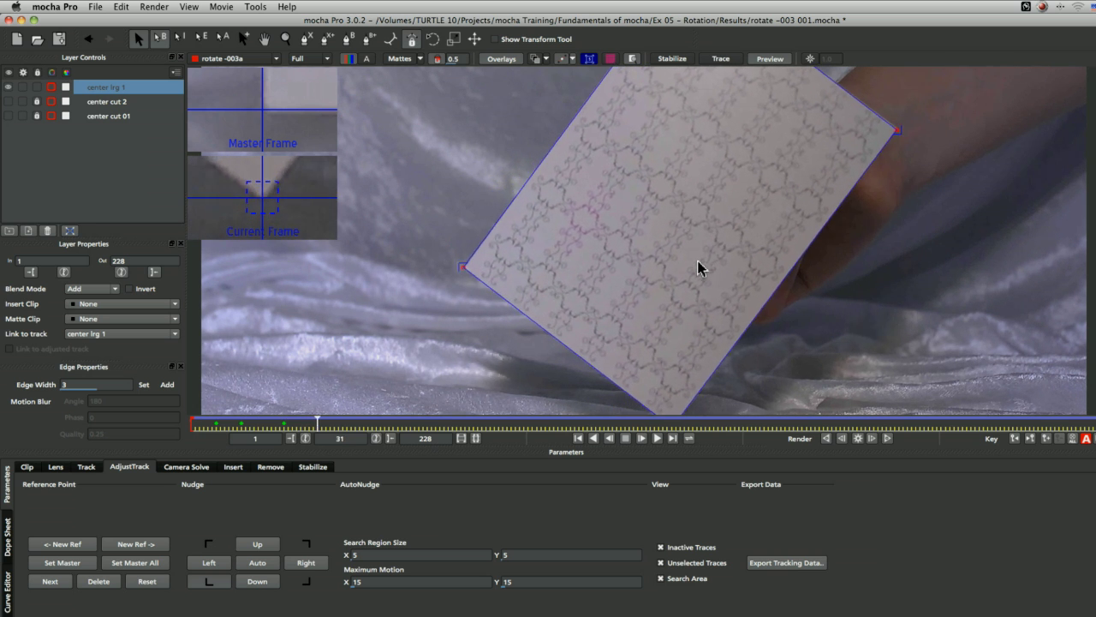
key(j)
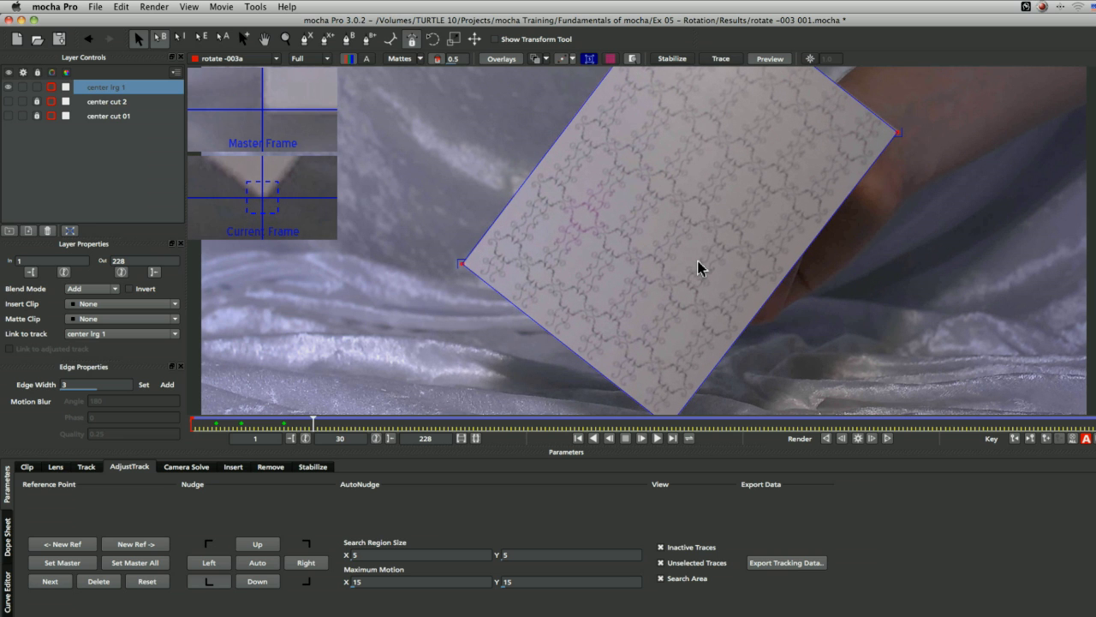
Compare the frames next to frame 30 and add an adjustment keyframe for the lower-left corner at frame 30
key(Left)
key(Right)
key(Left)
key(Right)
key(Left)
click(1046, 438)
Check the frames up to 42, go back to frame 39 and auto-nudge the lower-left corner's reference point there
key(Right)
key(Right)
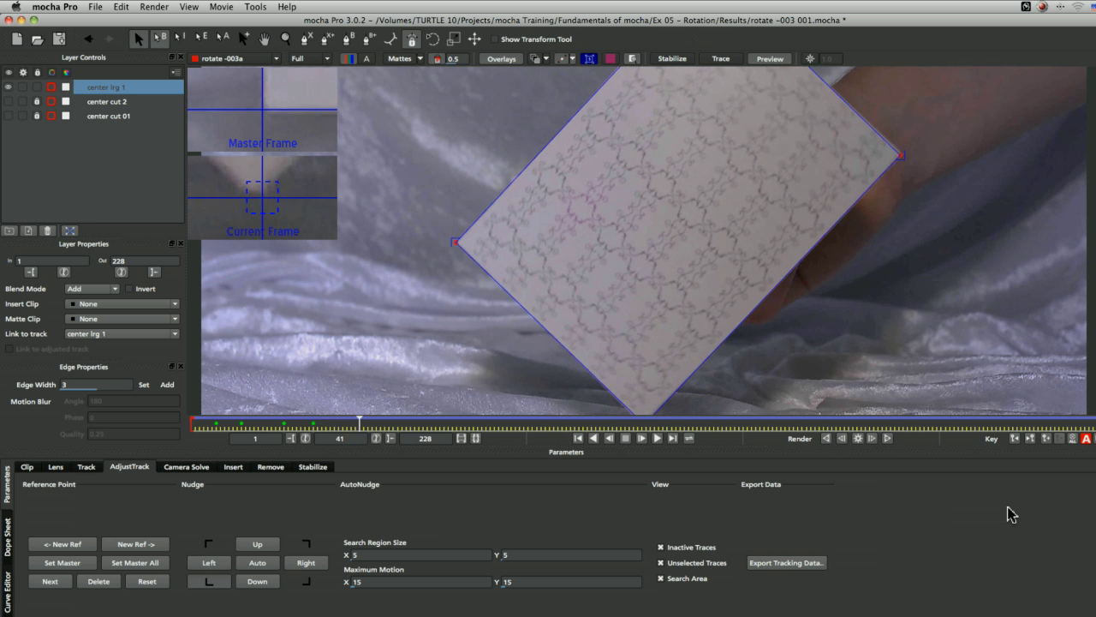
key(Left)
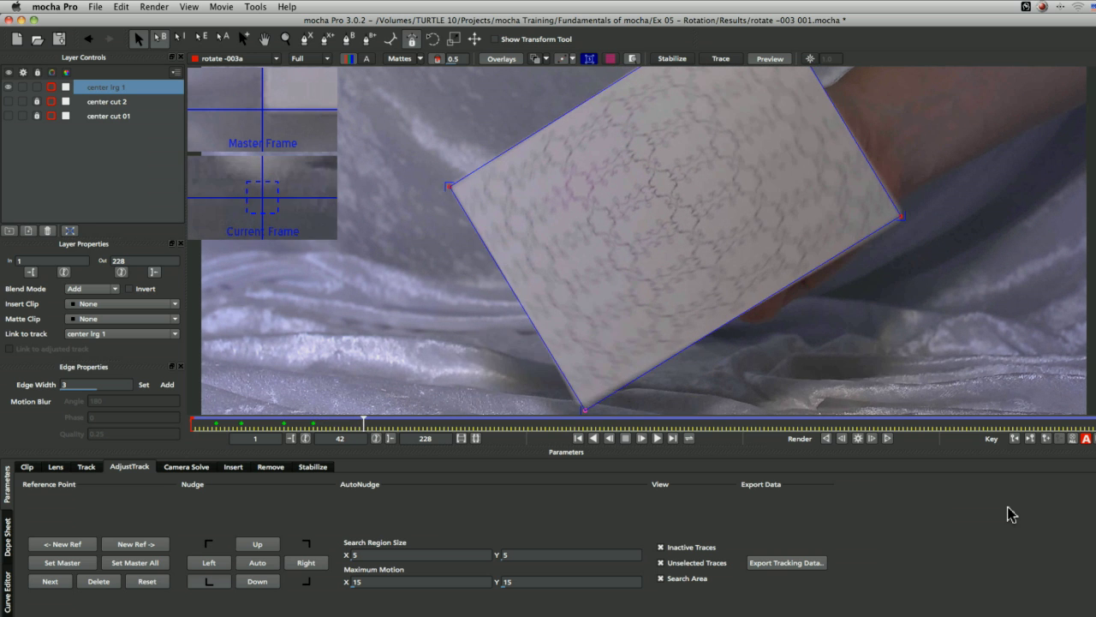
key(Left)
key(Left)
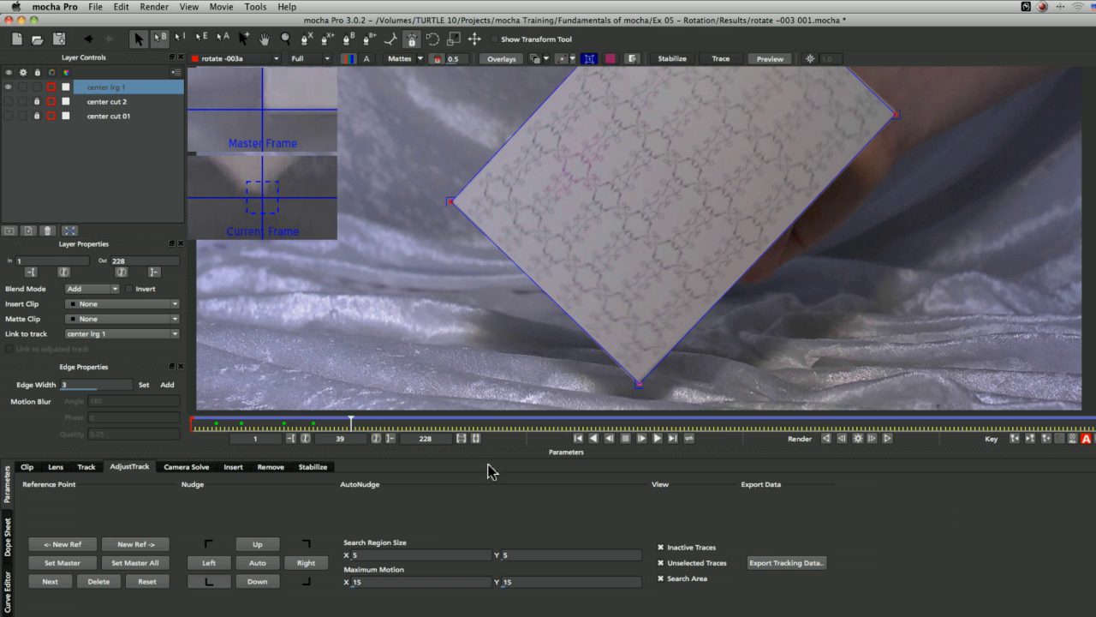
click(258, 562)
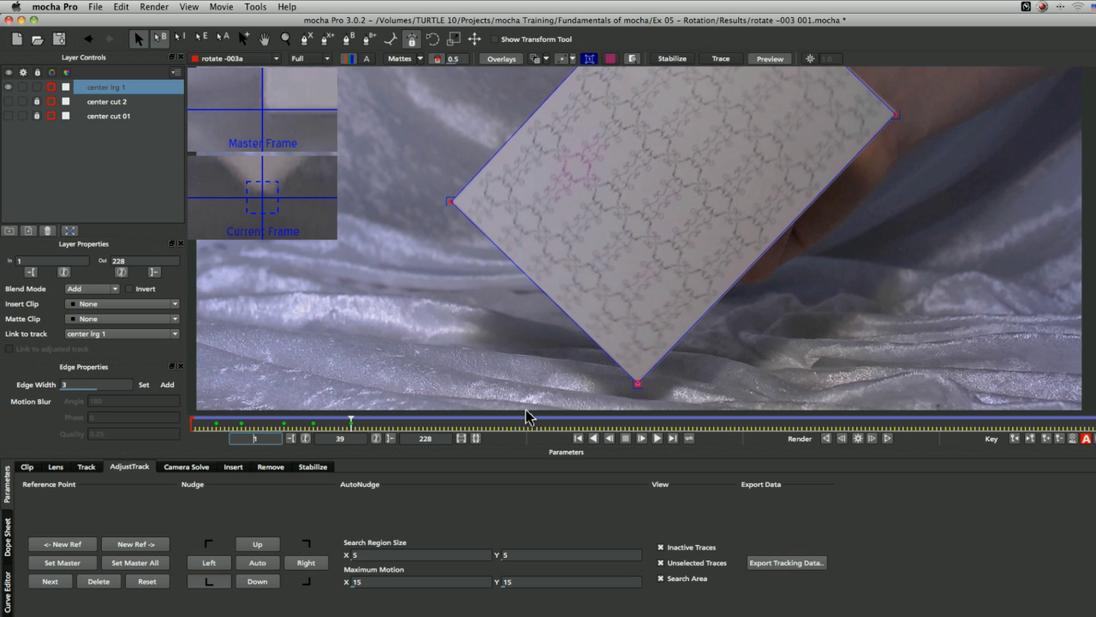
Review the adjusted lower-left corner between frames 13 and 40 against the master frame
click(609, 437)
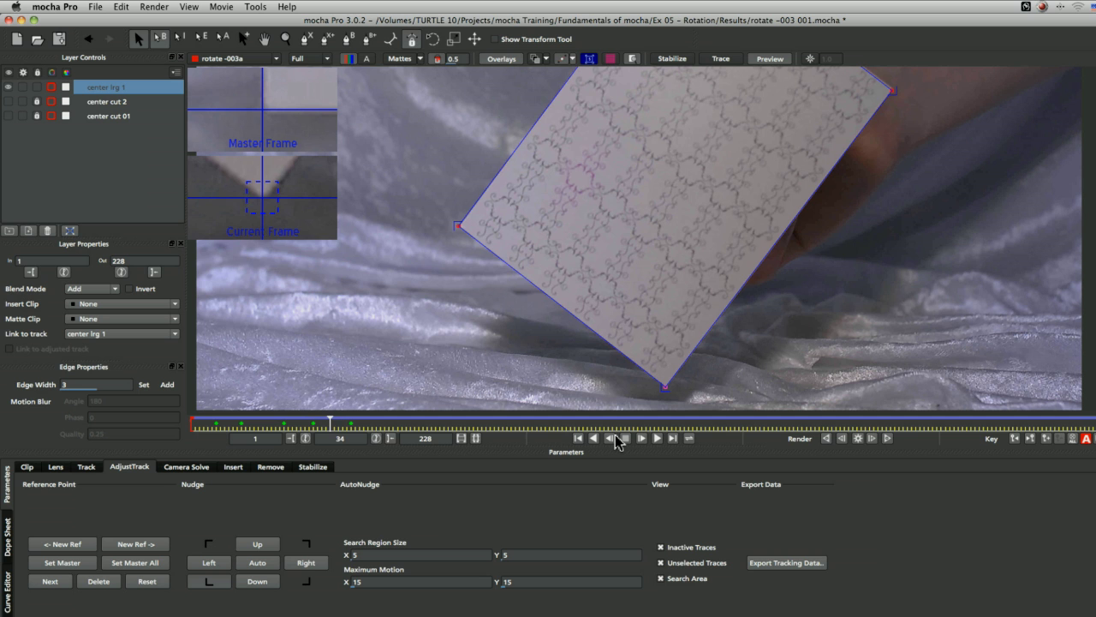
click(613, 438)
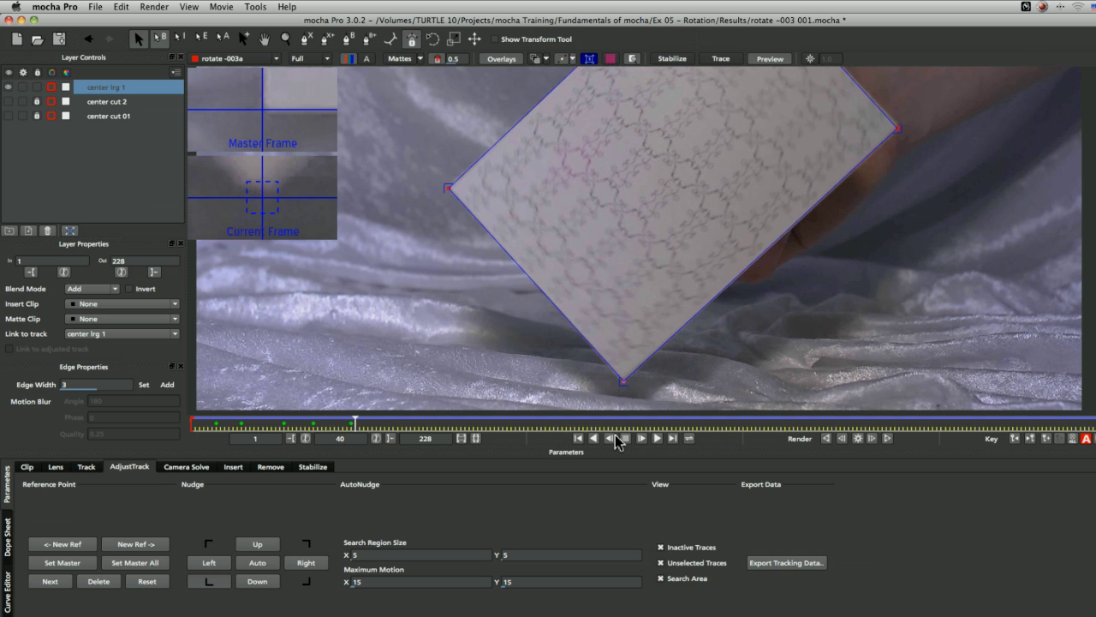
click(622, 437)
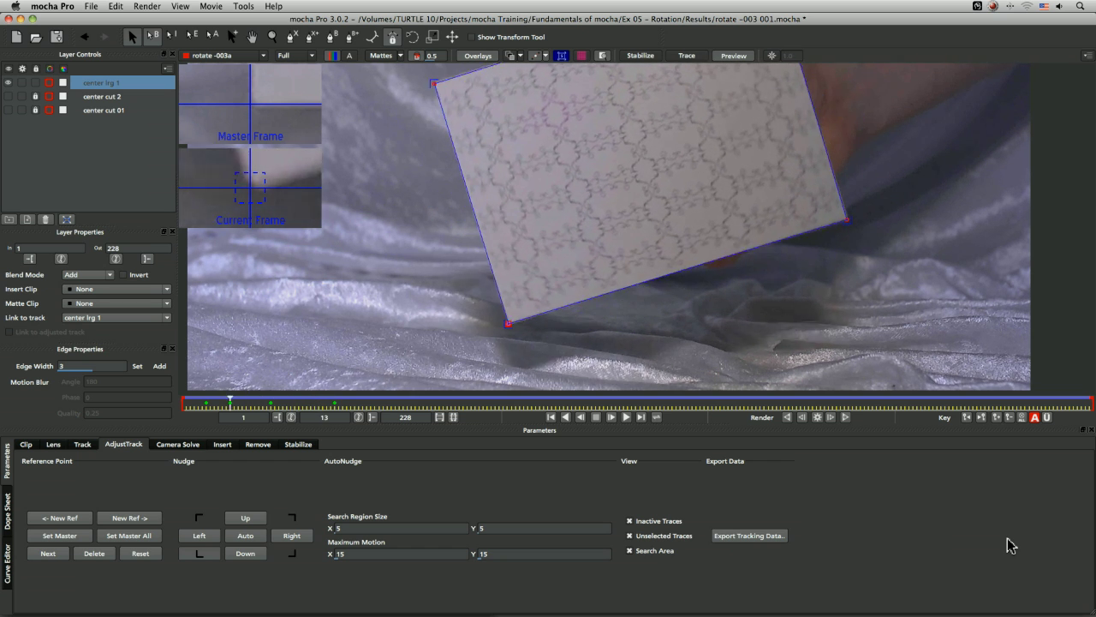
key(Right)
Return to master frame 7 and make the surface's lower-right corner the active reference point
drag(228, 402, 206, 409)
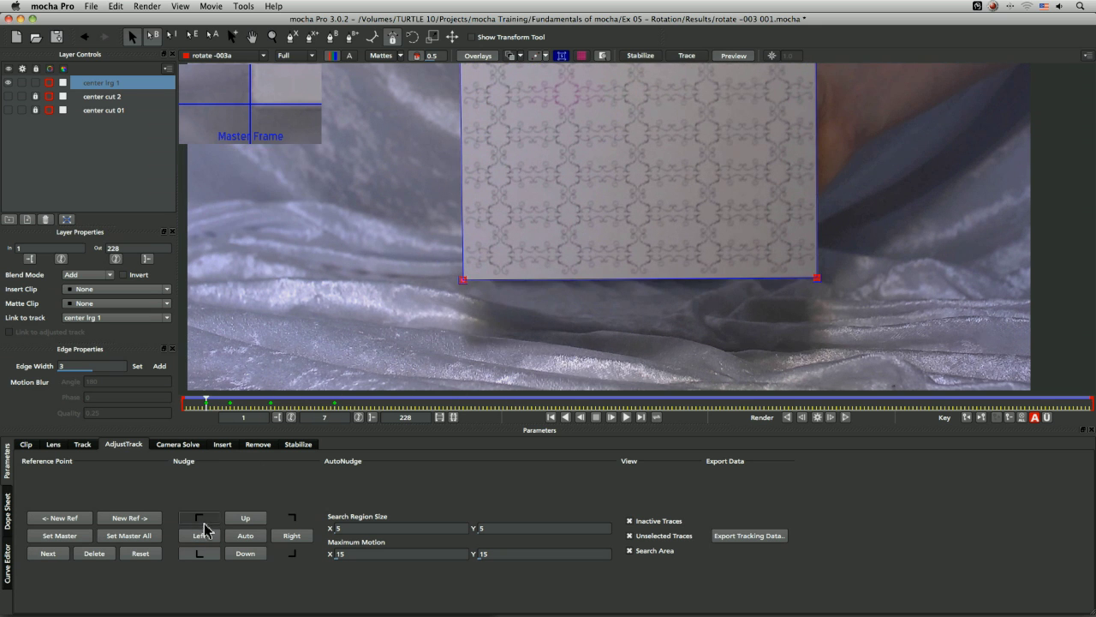
click(292, 517)
click(292, 553)
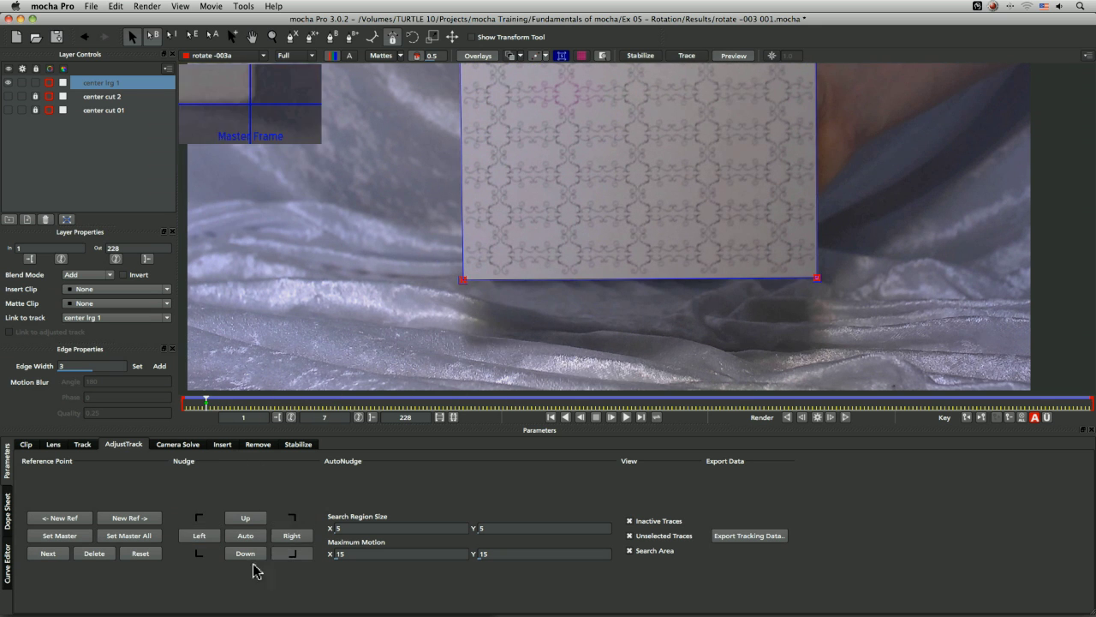
Inspect the surface's lower-left, lower-right and upper-right reference points in turn on master frame 7
click(198, 553)
click(292, 553)
click(292, 518)
click(292, 553)
click(292, 519)
click(198, 553)
Go to frame 13 and compare the lower-right, lower-left and upper-left reference points with the master frame
drag(206, 404, 229, 403)
click(293, 554)
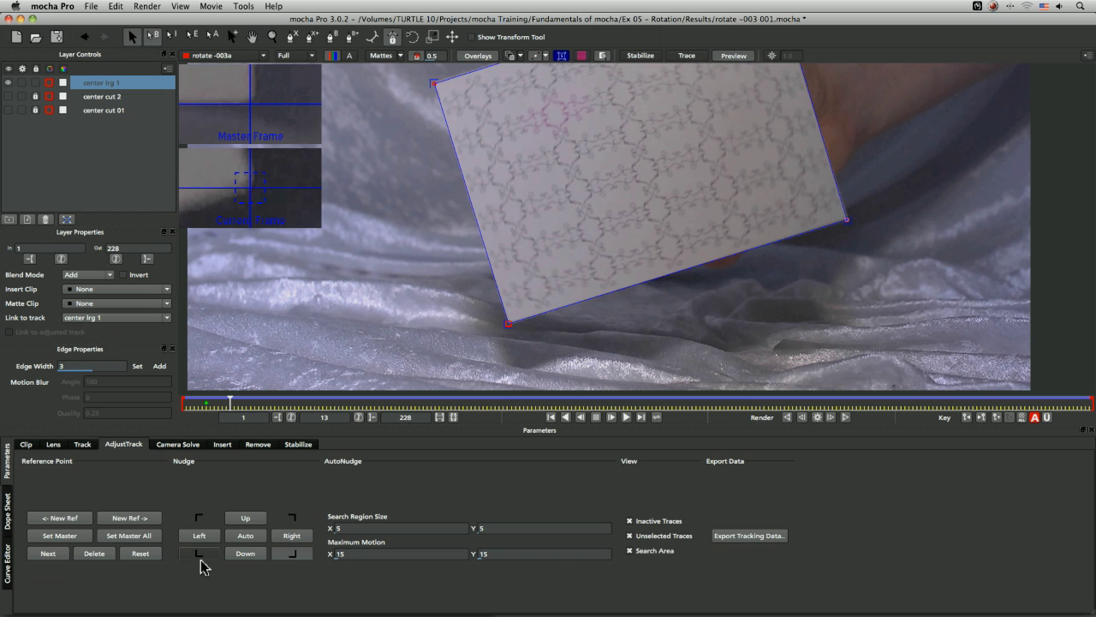
click(206, 559)
click(198, 519)
click(202, 553)
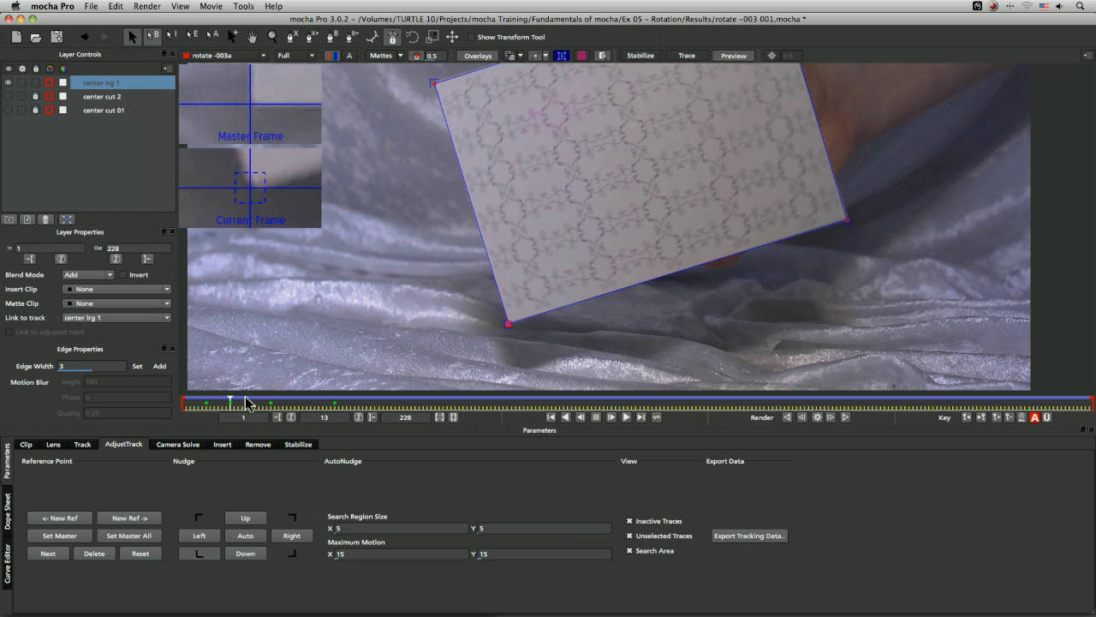
Examine the lower-left corner's alignment against the master frame, frame by frame from 13 to 23
key(Right)
key(Right)
key(Right)
key(Right)
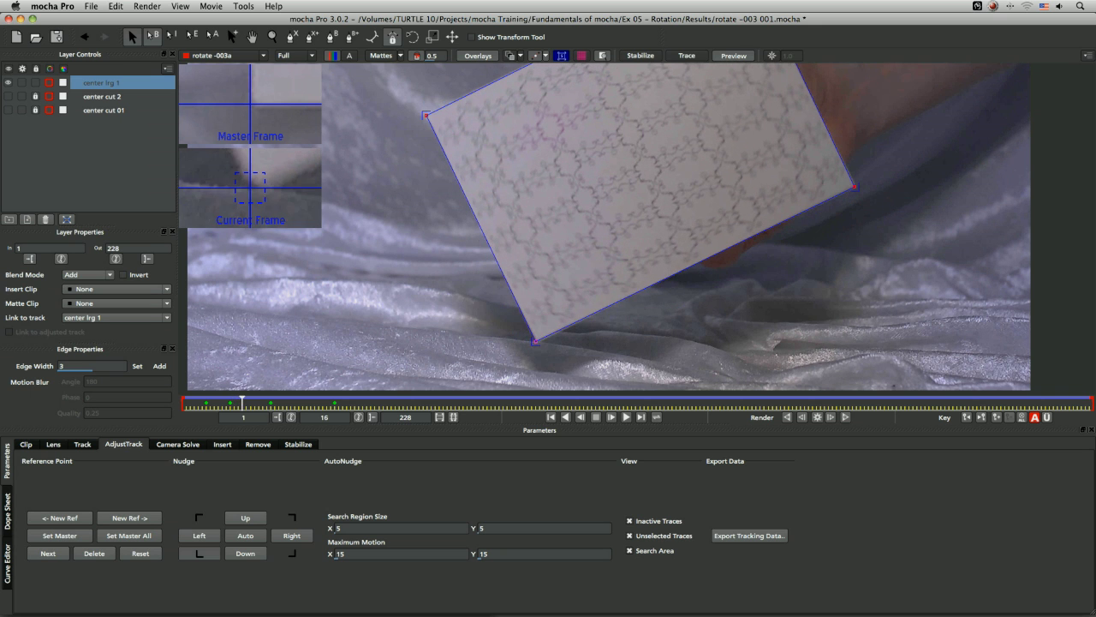
key(Right)
key(Right)
key(Right)
key(Right)
key(Right)
key(Right)
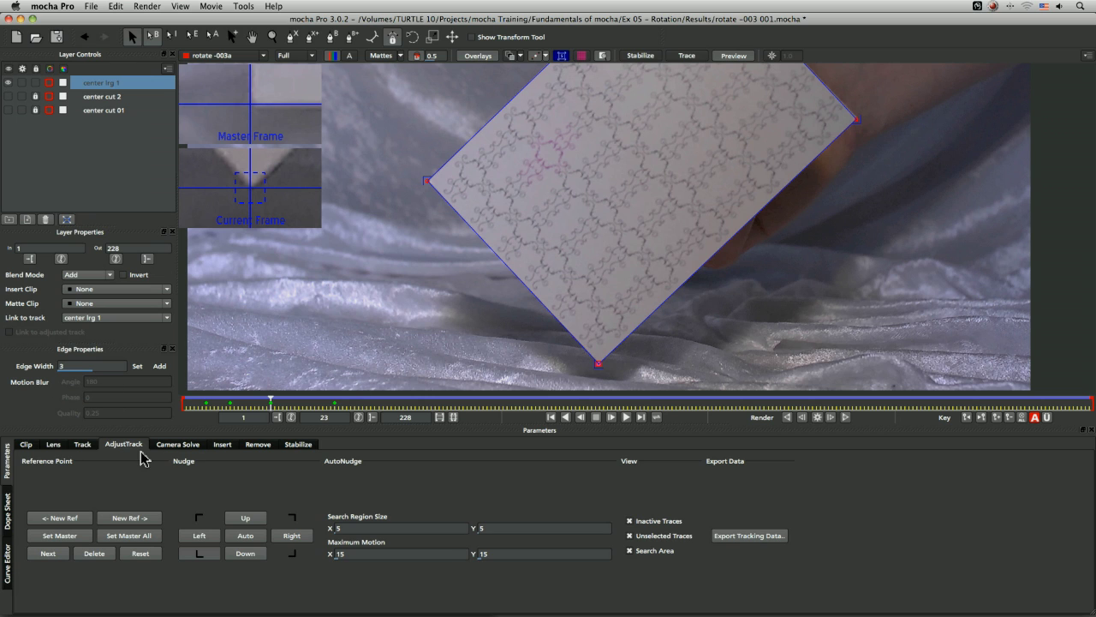
Return to the track settings with no layer selected and the whole card in view, and save the project
click(82, 444)
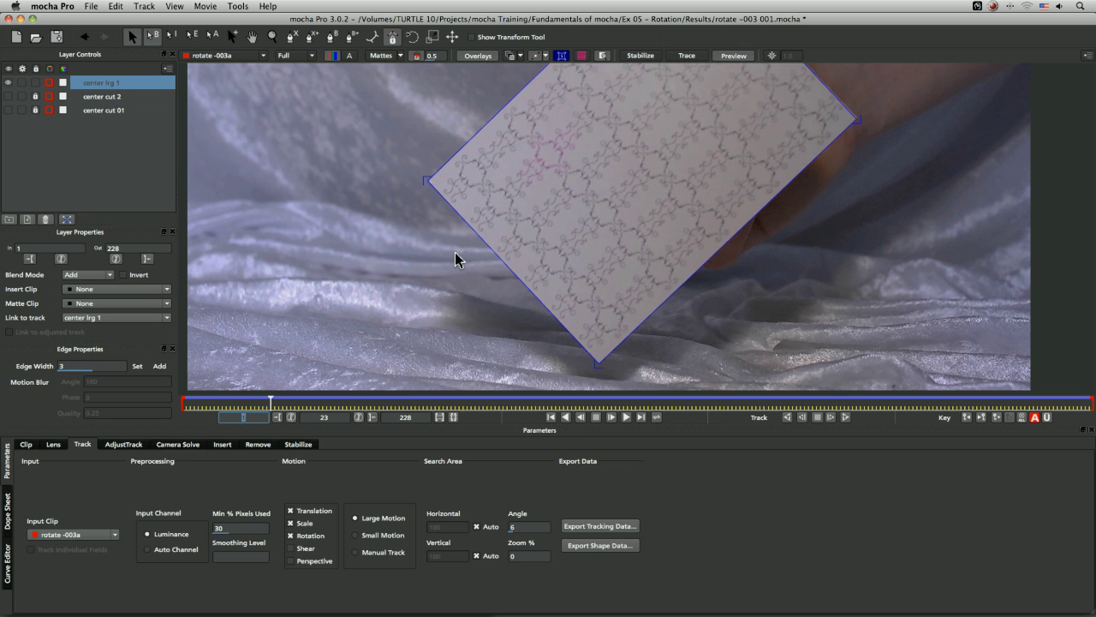
key(z)
drag(392, 235, 479, 239)
key(x)
drag(324, 357, 368, 325)
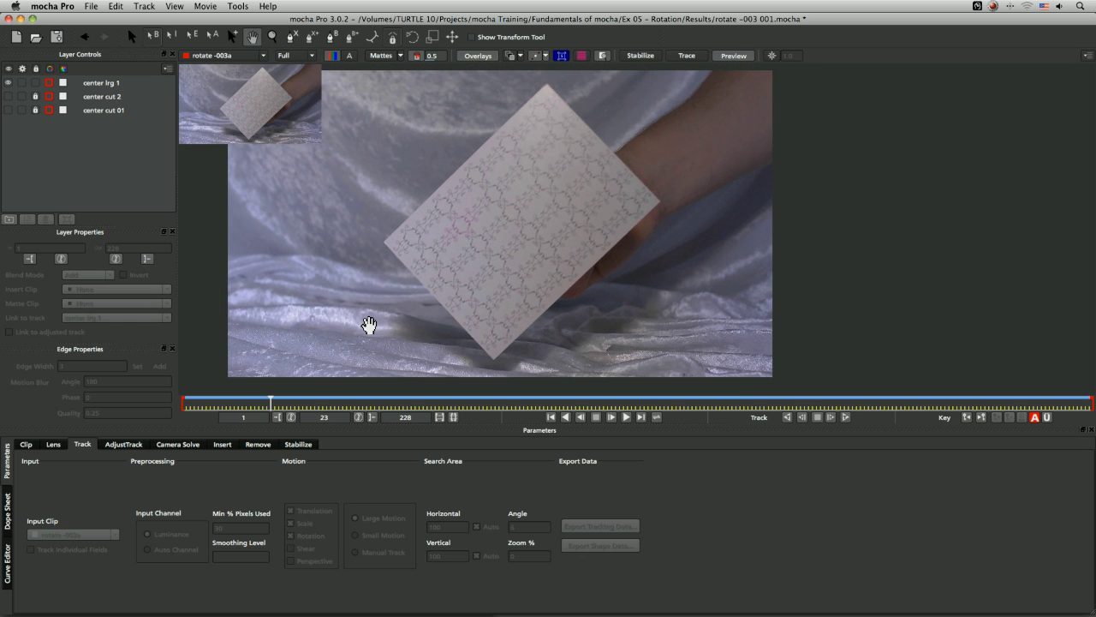
key(s)
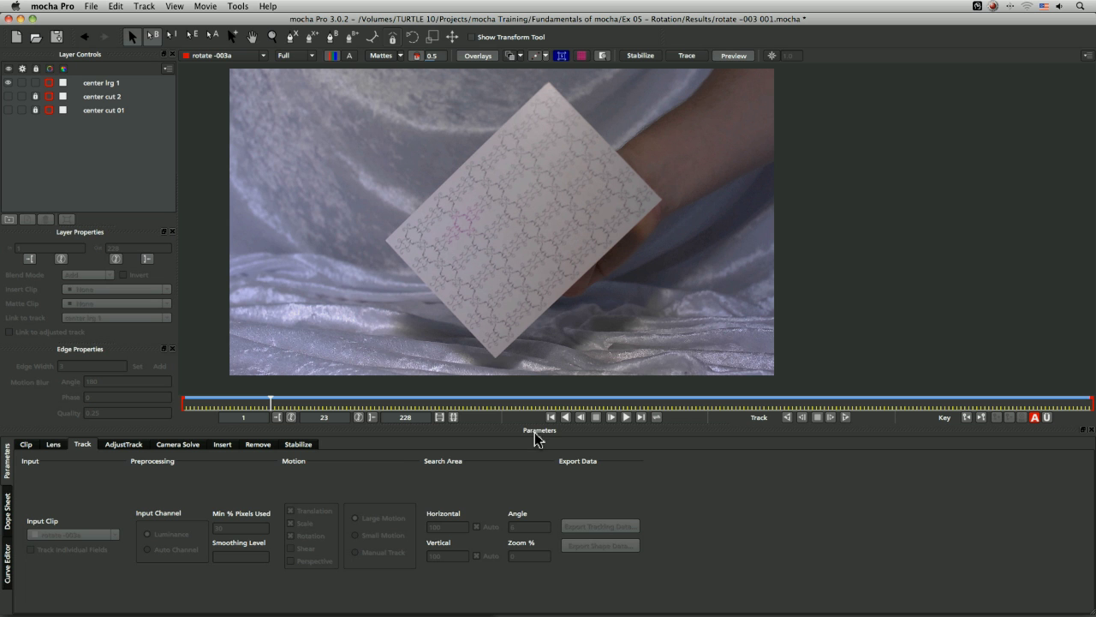
key(super+s)
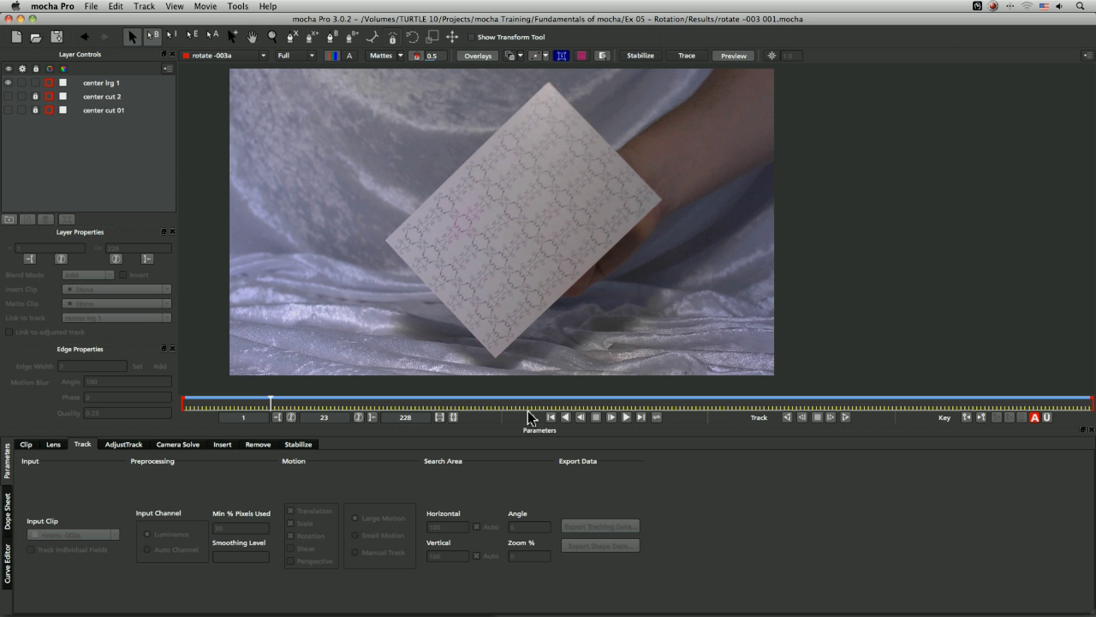